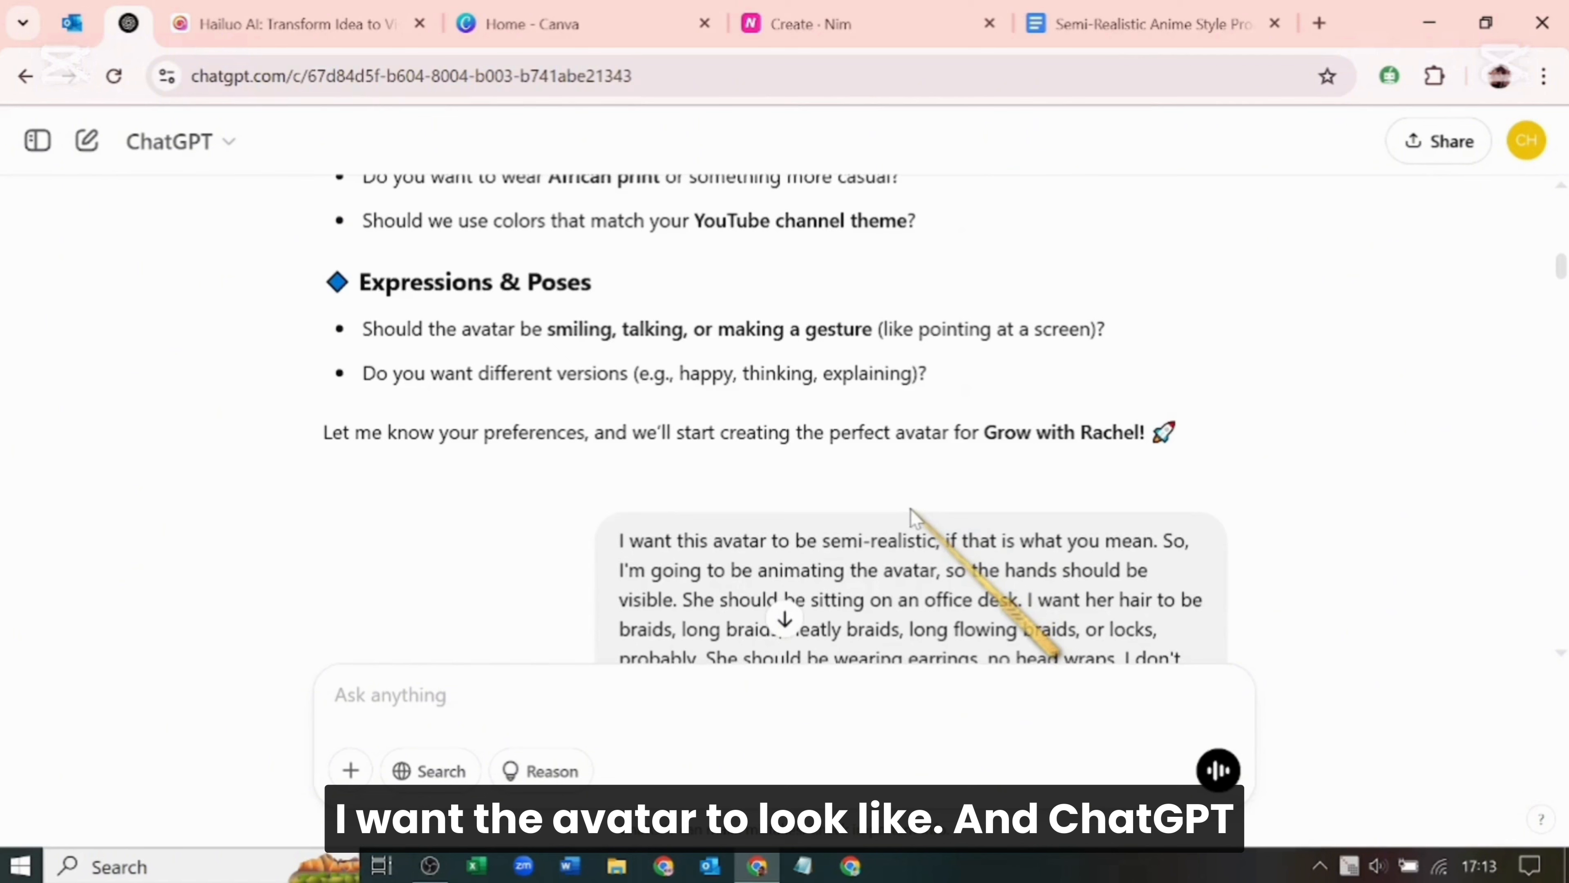
Review the avatar image prompt in the ChatGPT conversation, and open the image creation page in Hailuo AI
{"action": "scroll", "coordinate": [1050, 526], "scroll_direction": "down", "scroll_amount": 10}
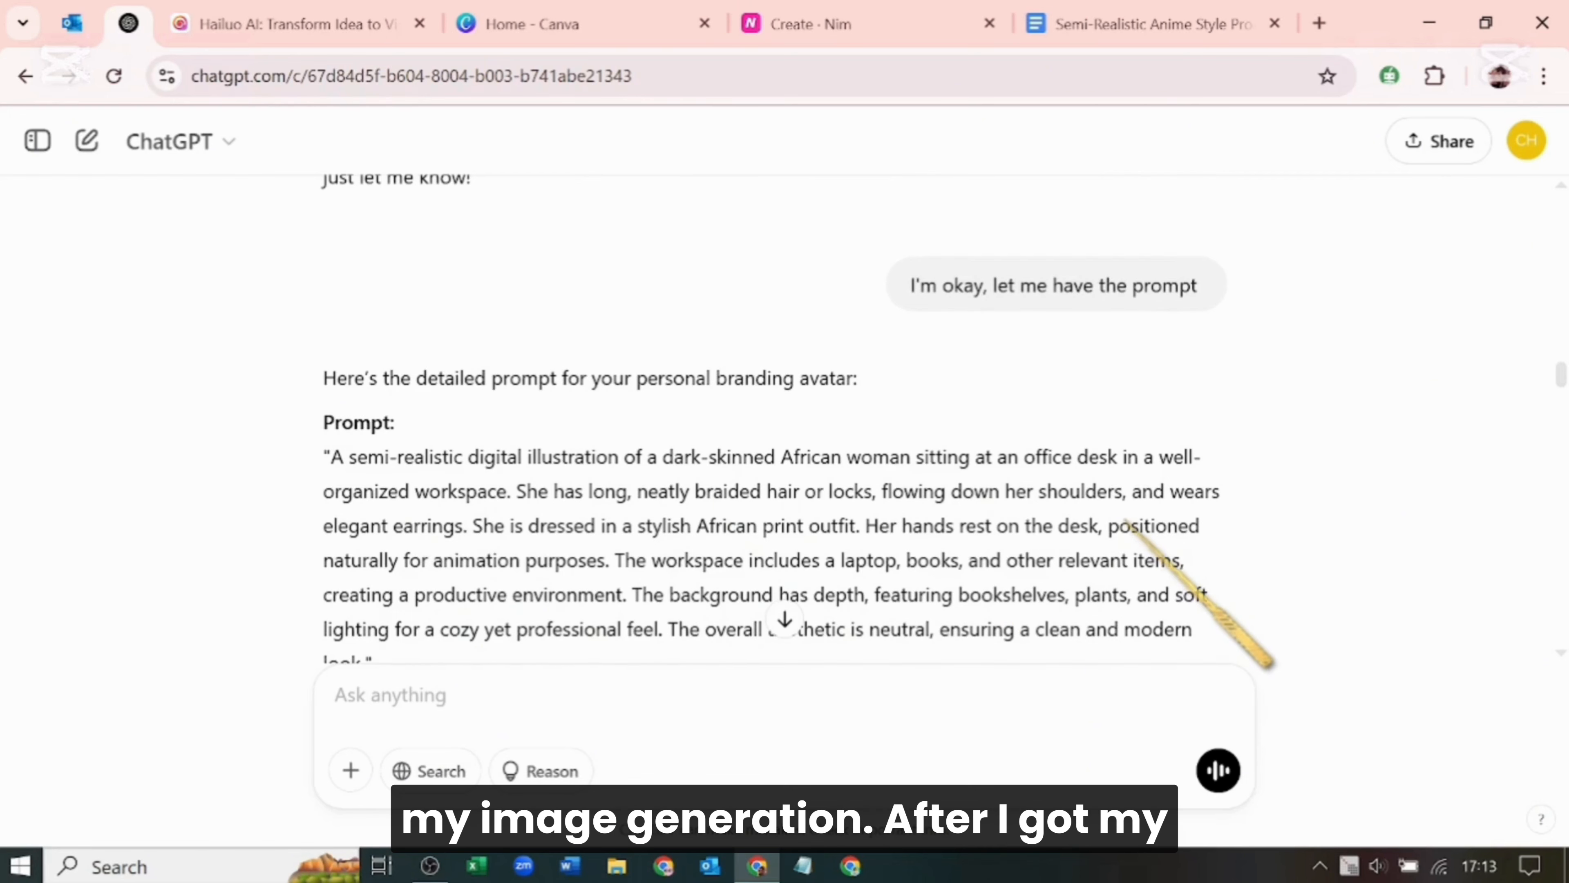
{"action": "scroll", "coordinate": [1124, 521], "scroll_direction": "down", "scroll_amount": 4}
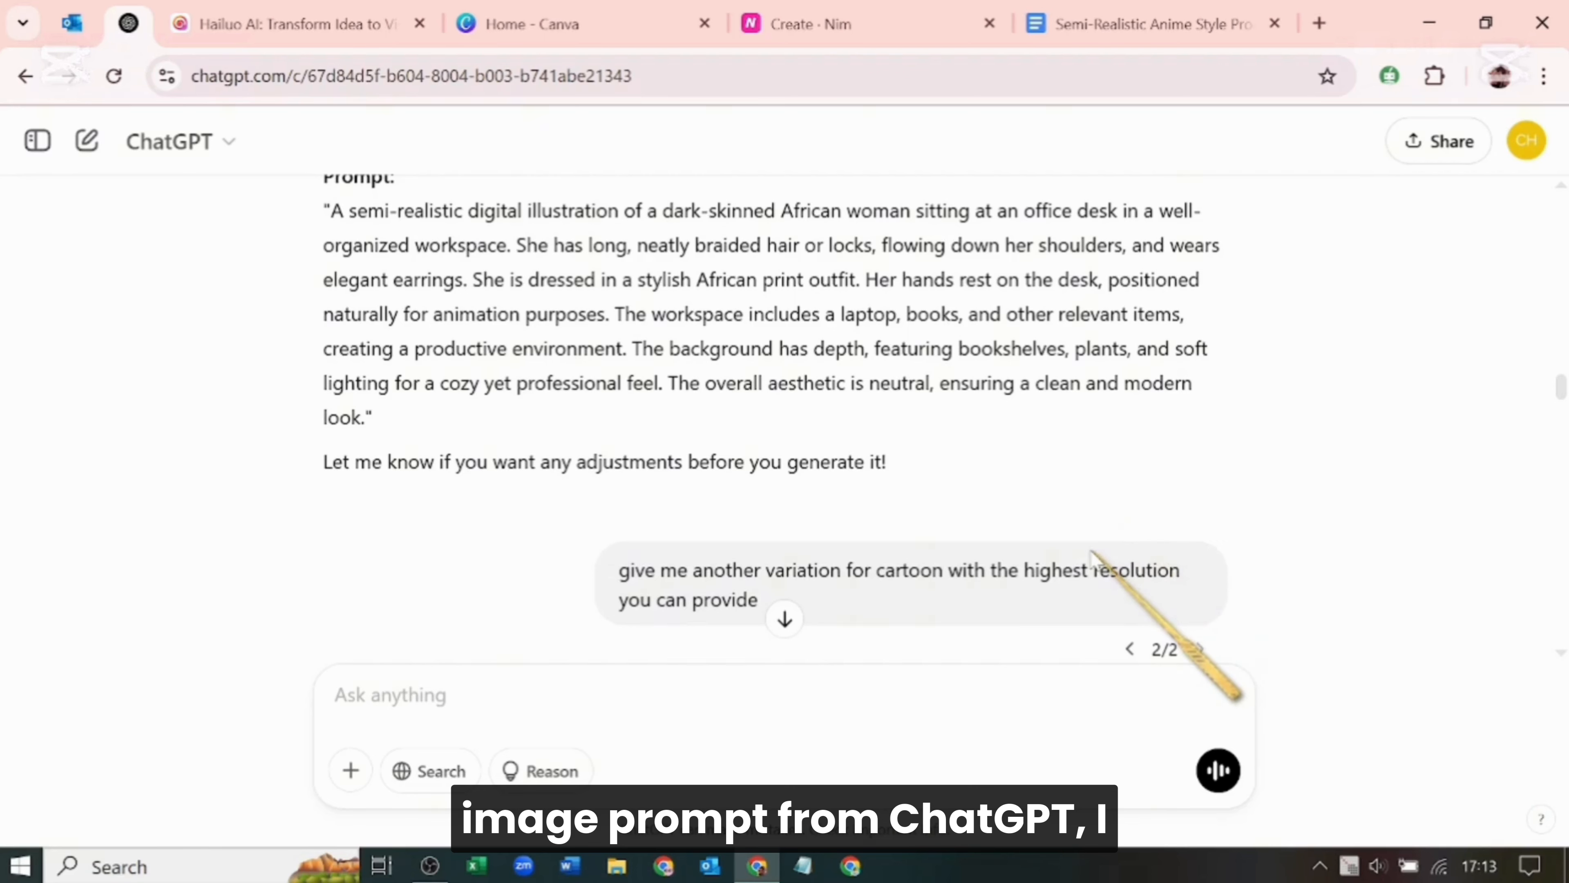
{"action": "key", "text": "ctrl+Tab"}
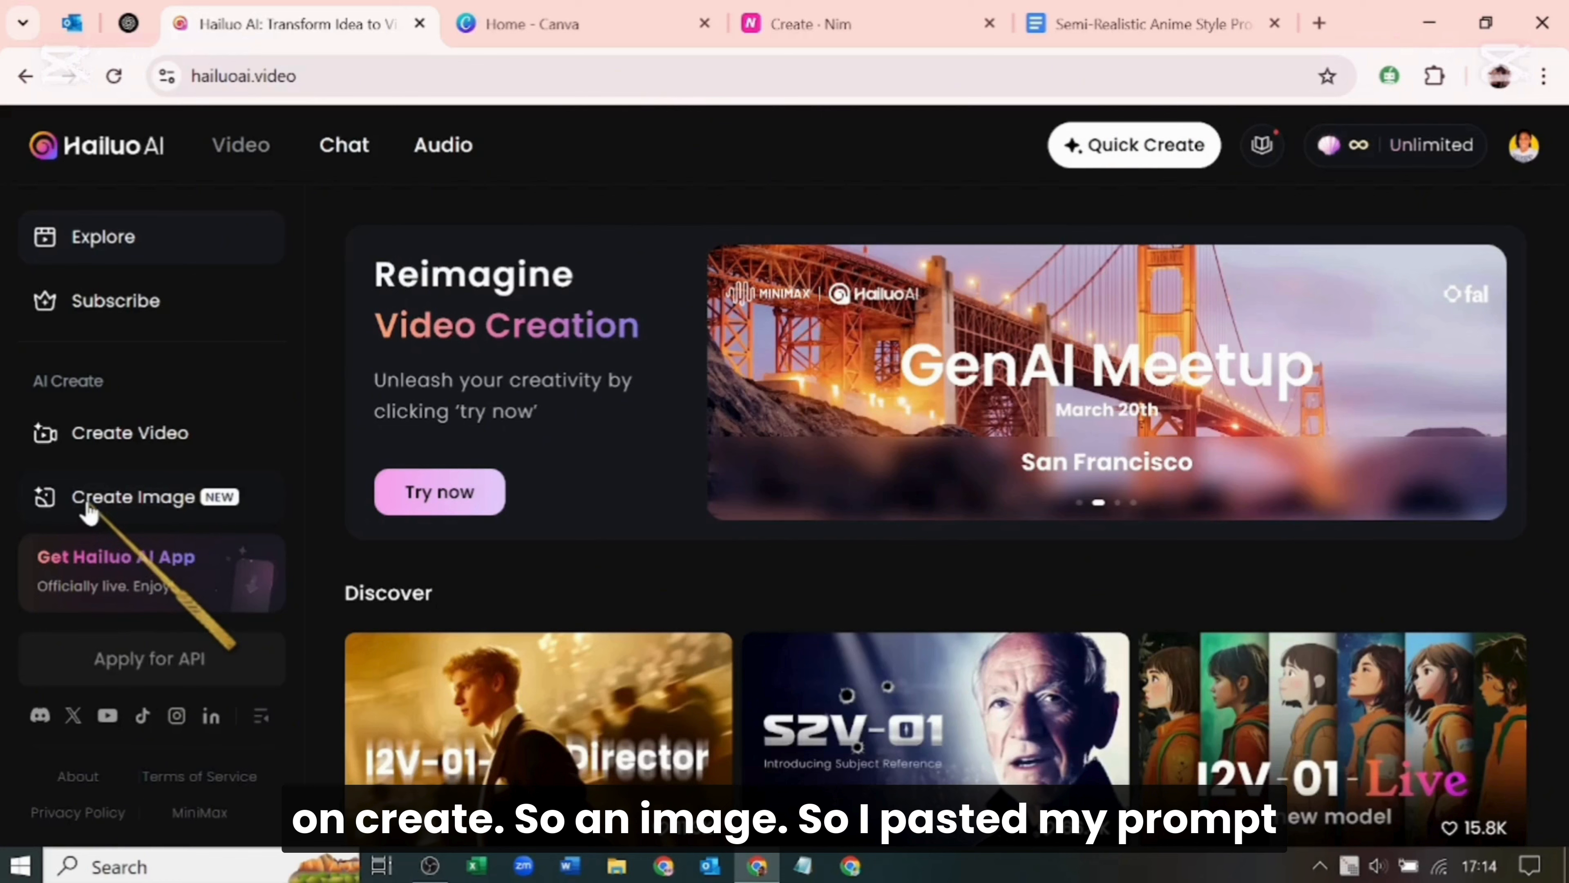
{"action": "left_click", "coordinate": [90, 508]}
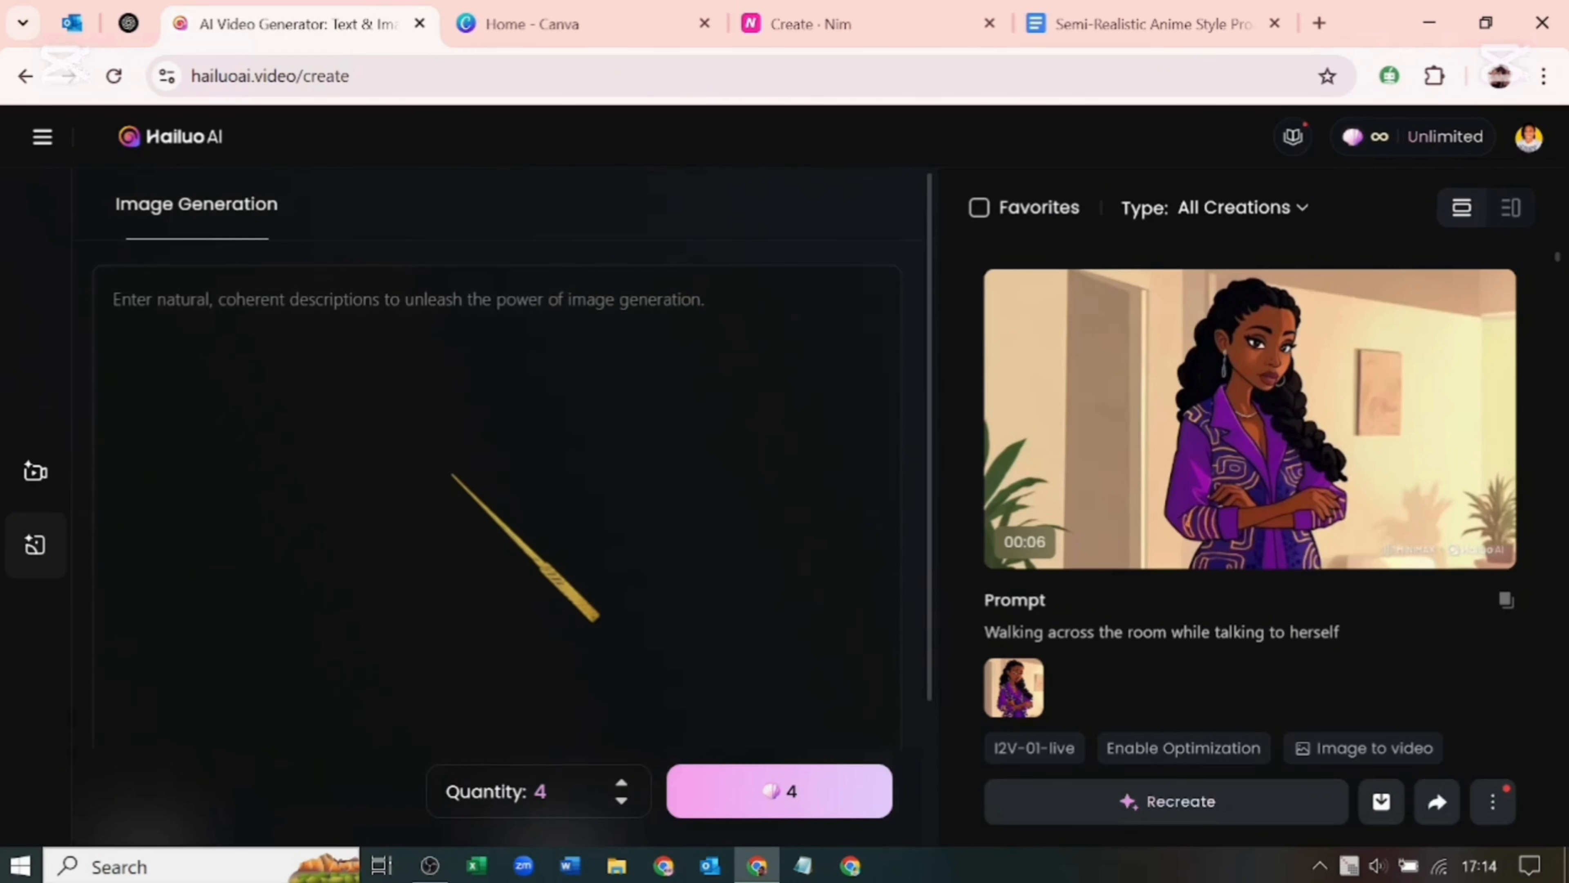
Copy the cartoon-style prompt with the vibrant red African print outfit from the earlier creations and paste it as the image description
{"action": "scroll", "coordinate": [1445, 414], "scroll_direction": "down", "scroll_amount": 3}
{"action": "scroll", "coordinate": [1440, 409], "scroll_direction": "down", "scroll_amount": 7}
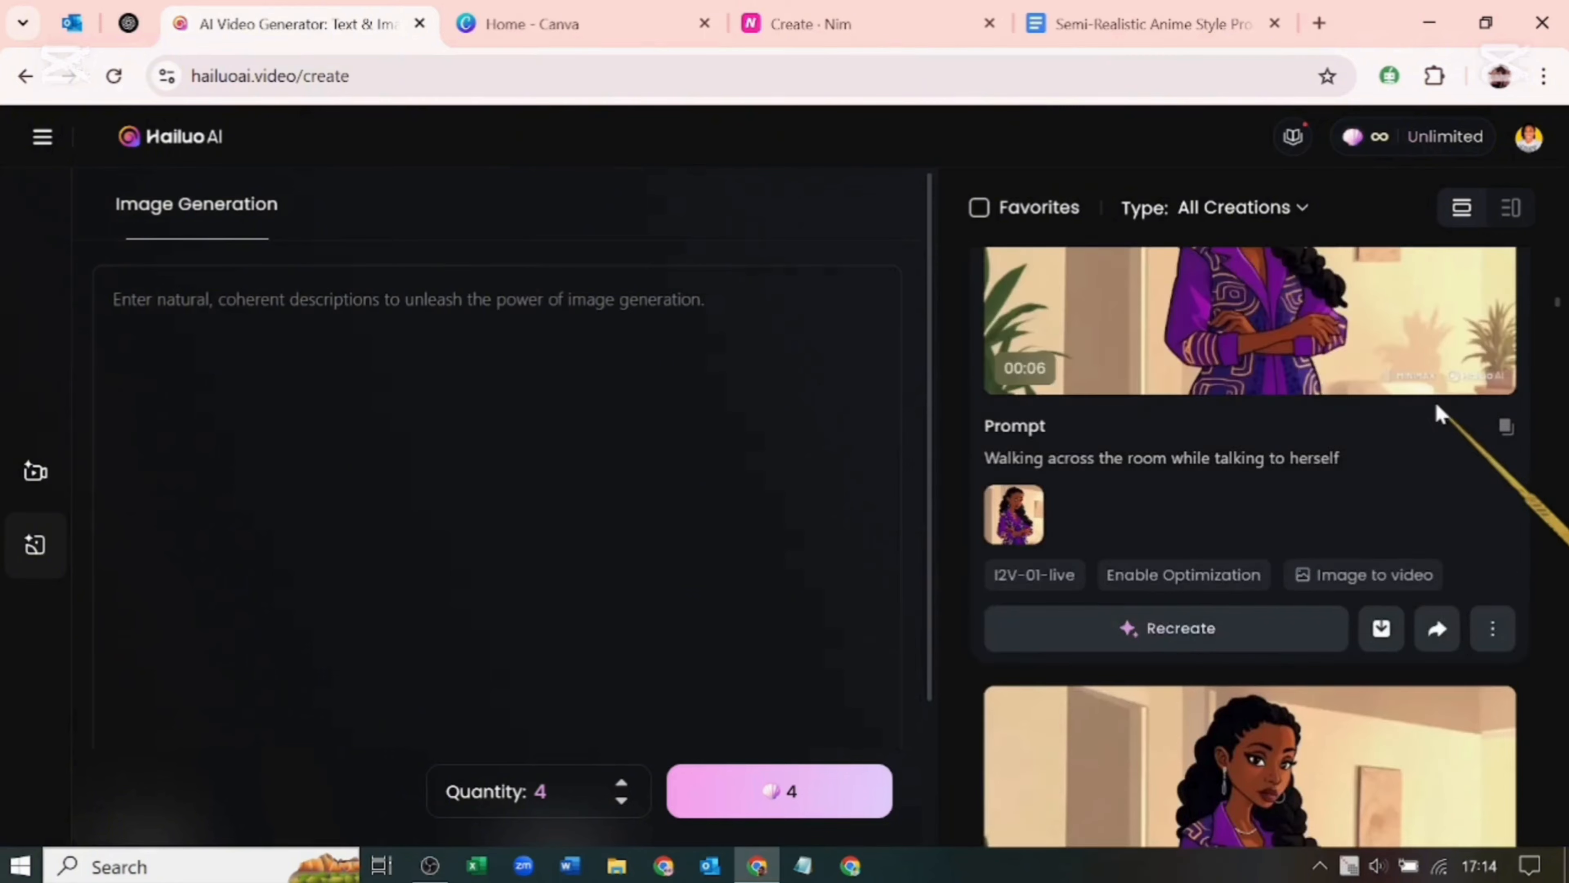
{"action": "scroll", "coordinate": [1483, 556], "scroll_direction": "down", "scroll_amount": 5}
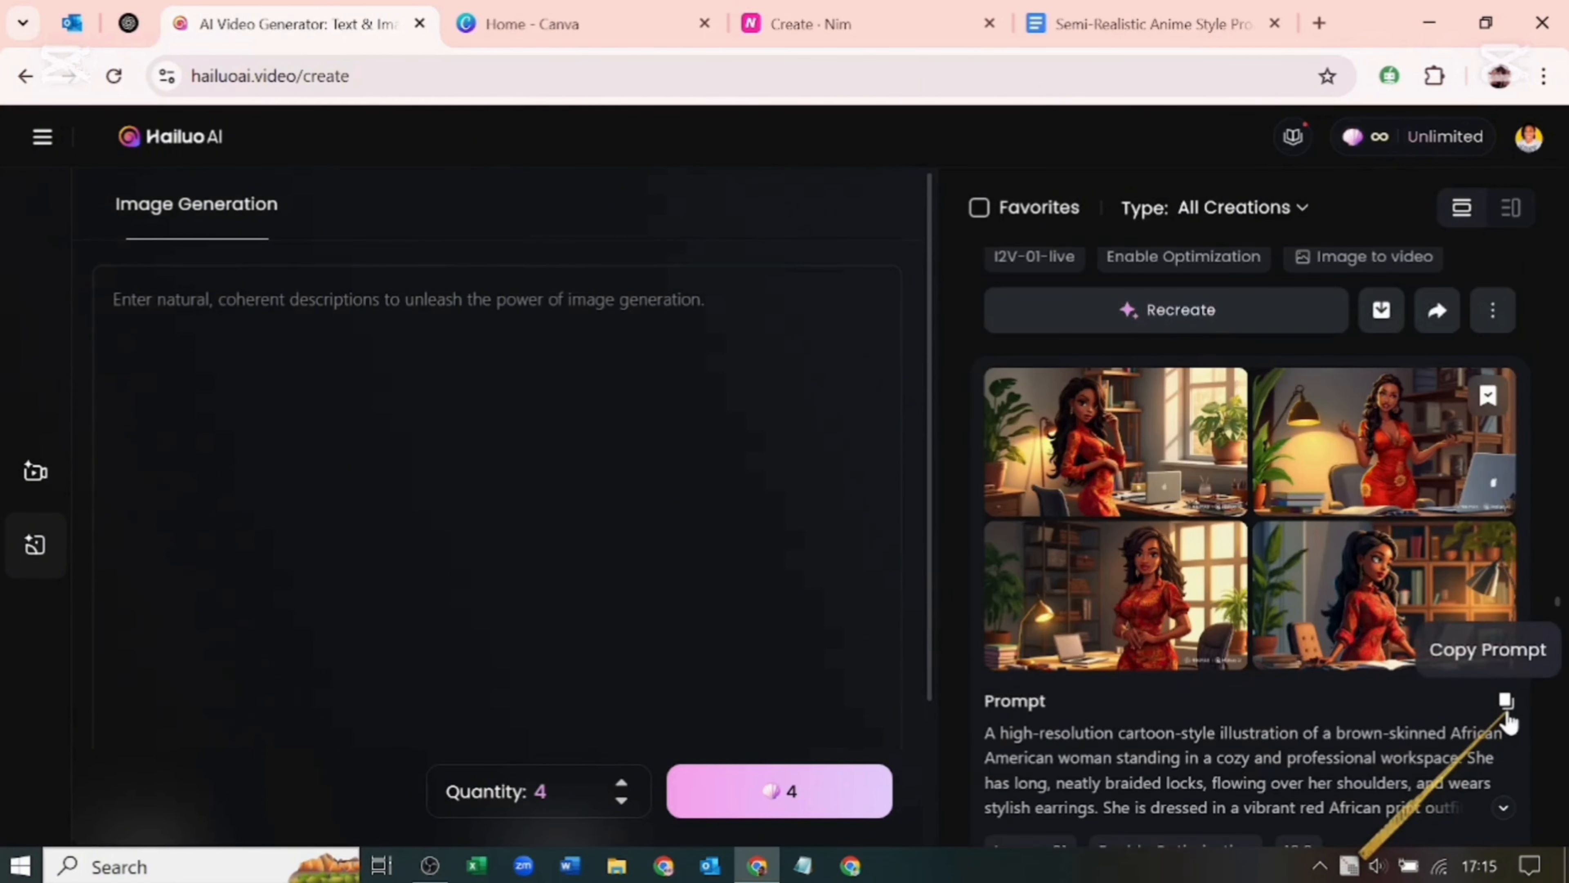
{"action": "left_click", "coordinate": [1506, 701]}
{"action": "scroll", "coordinate": [1506, 701], "scroll_direction": "down", "scroll_amount": 4}
{"action": "left_click", "coordinate": [570, 427]}
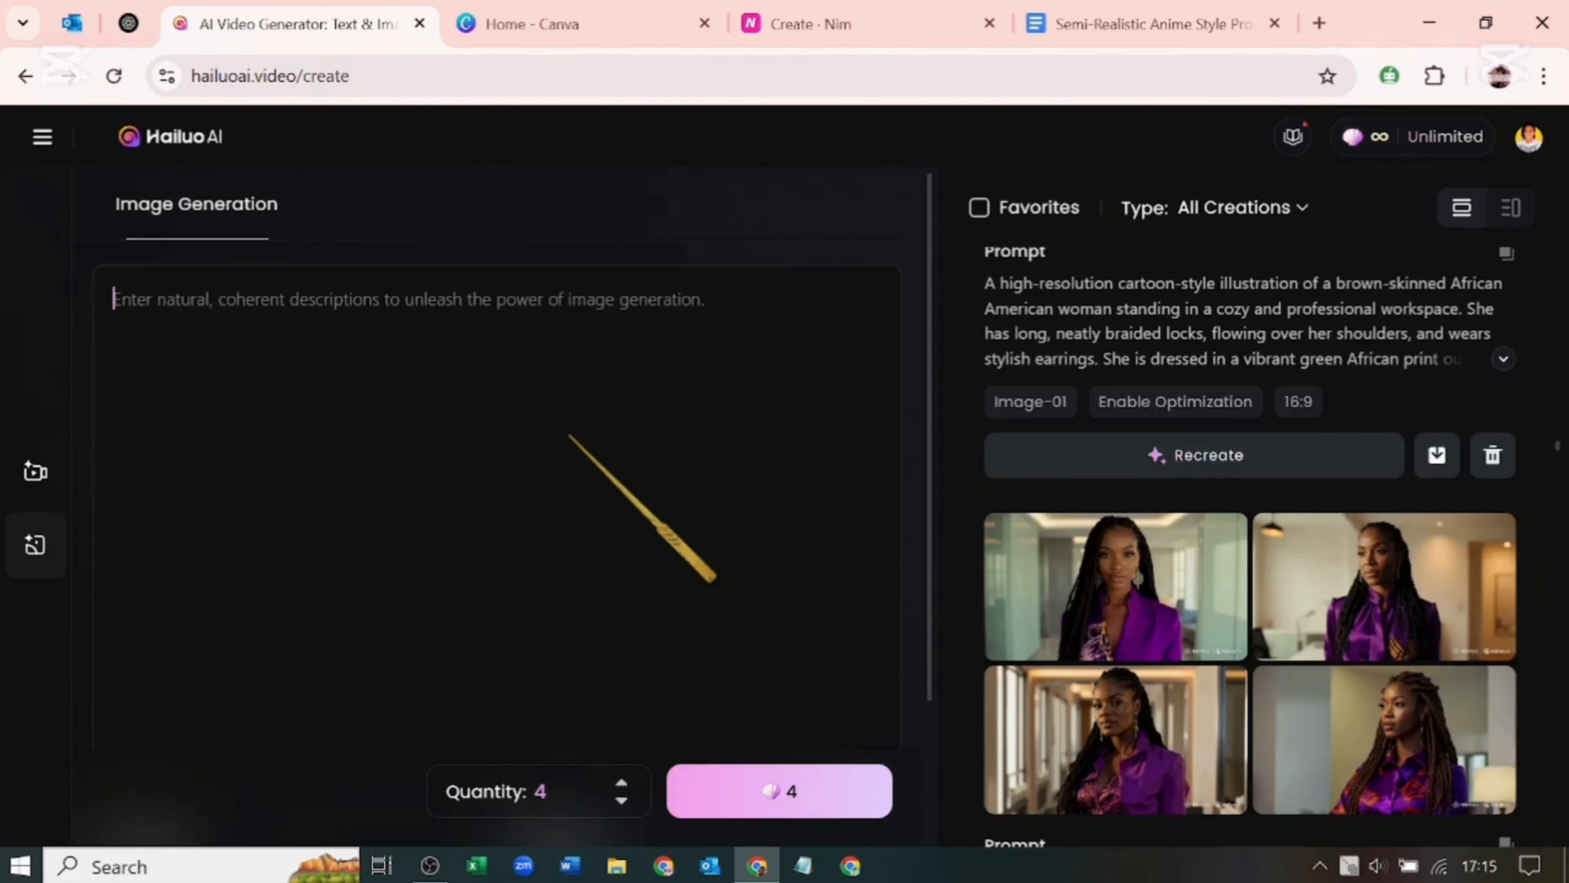
{"action": "key", "text": "ctrl+v"}
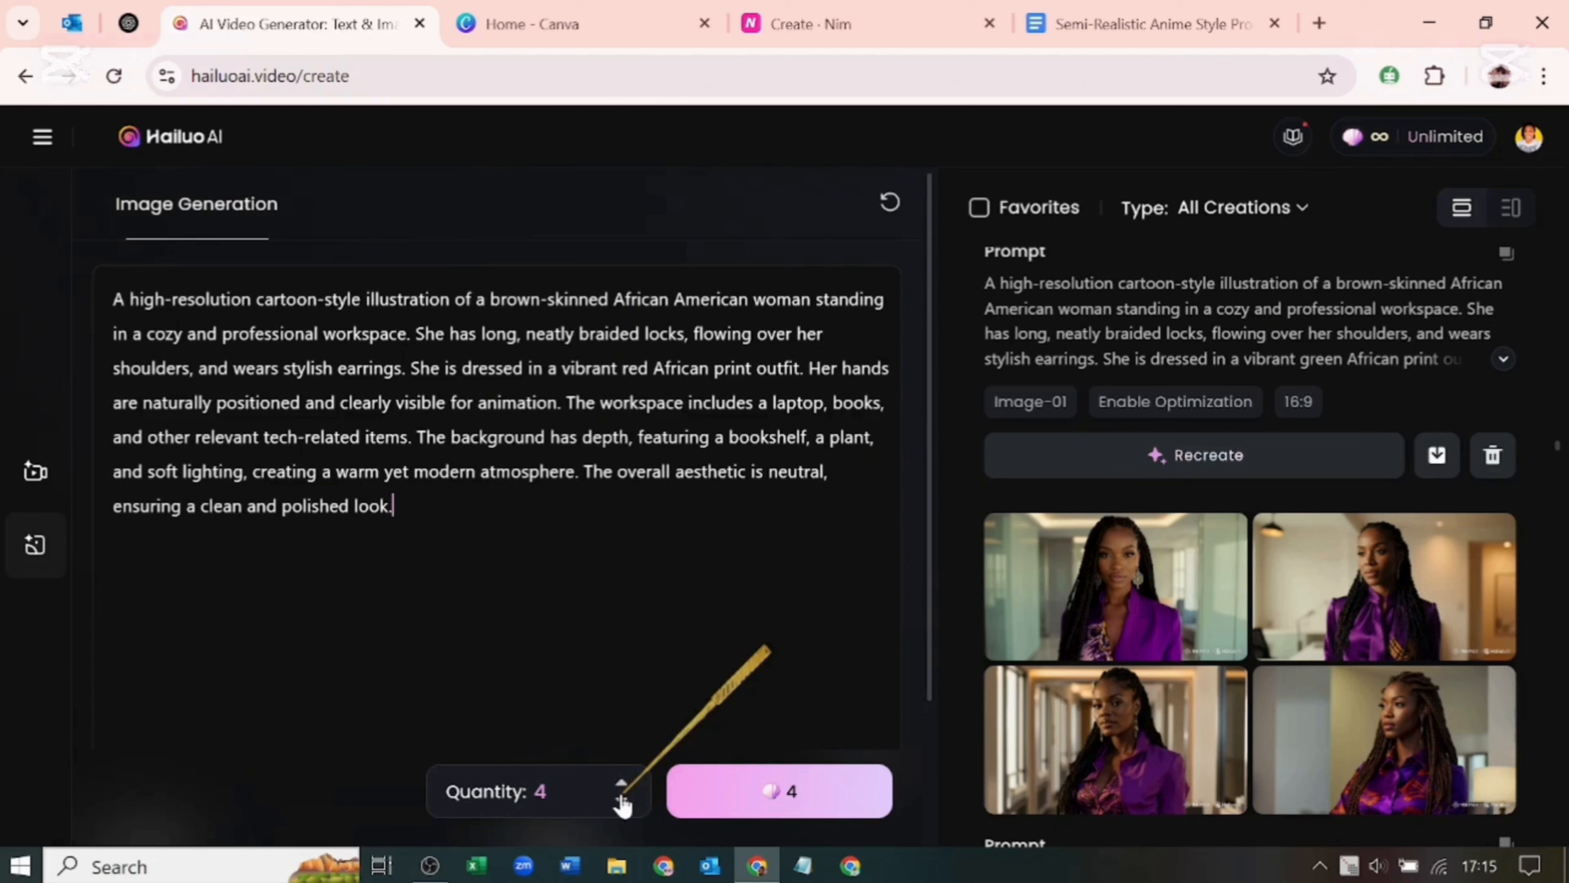
Check the ratio and model options, and generate four images with Image-01 at a 16:9 ratio
{"action": "scroll", "coordinate": [773, 718], "scroll_direction": "down", "scroll_amount": 3}
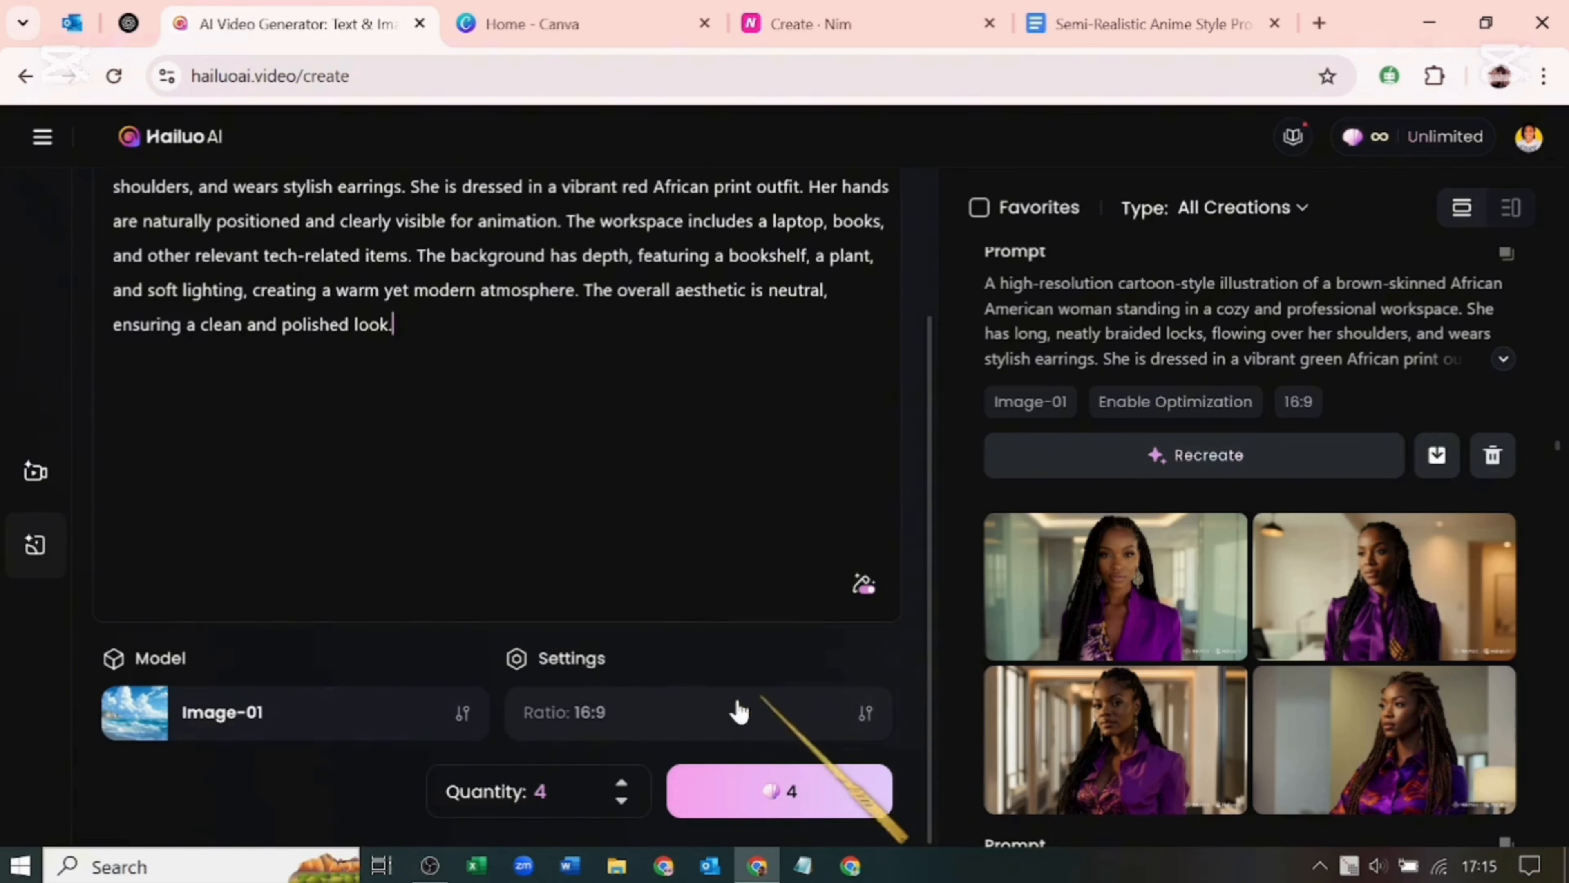
{"action": "left_click", "coordinate": [598, 711]}
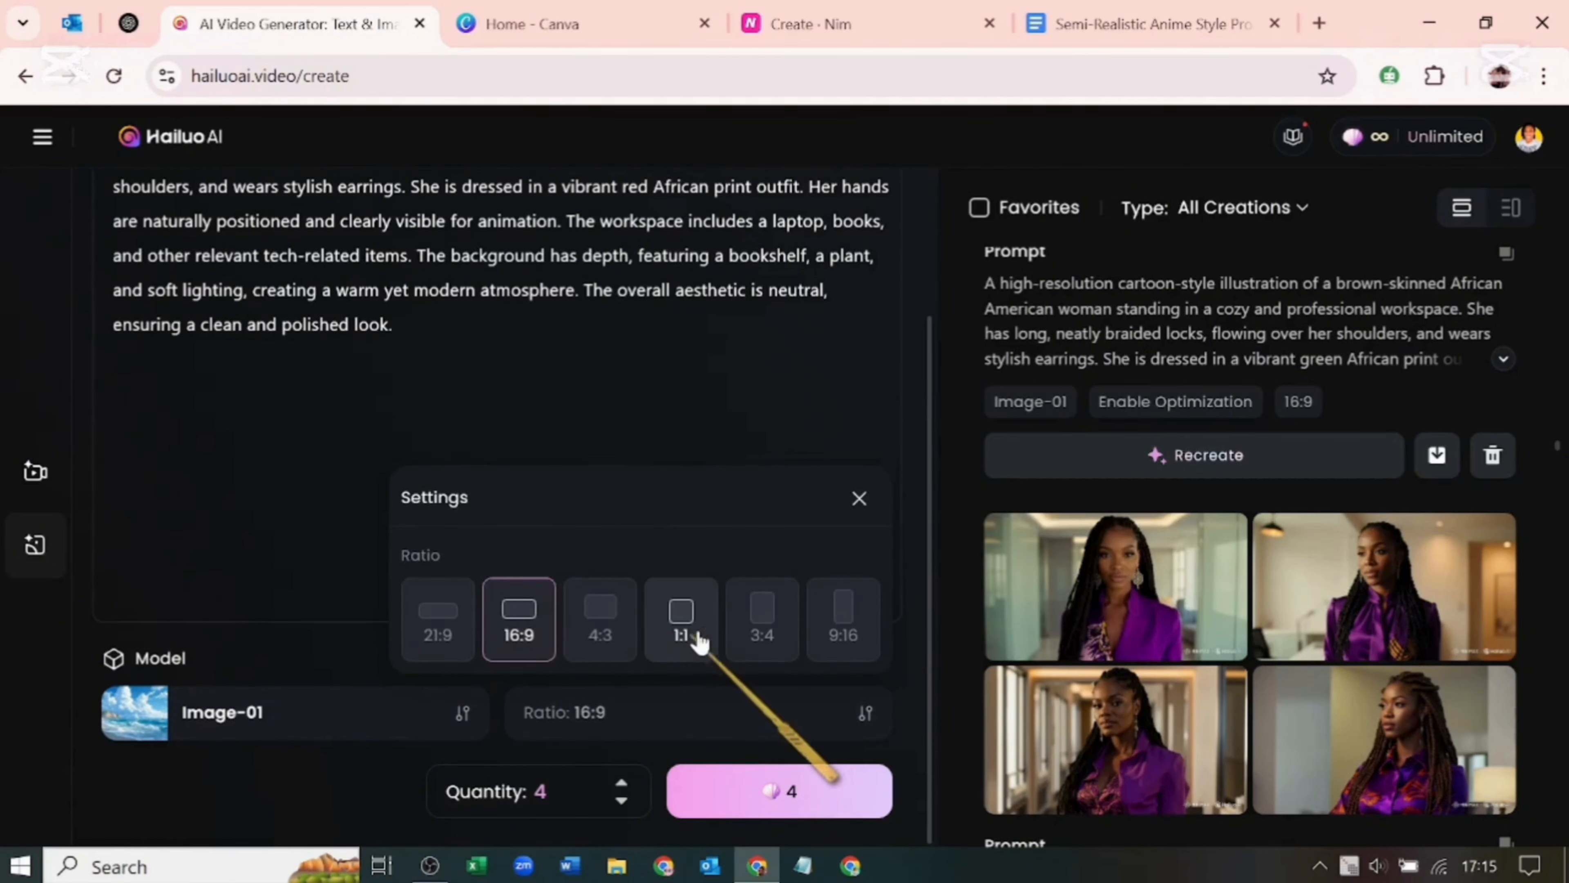
{"action": "left_click", "coordinate": [343, 724]}
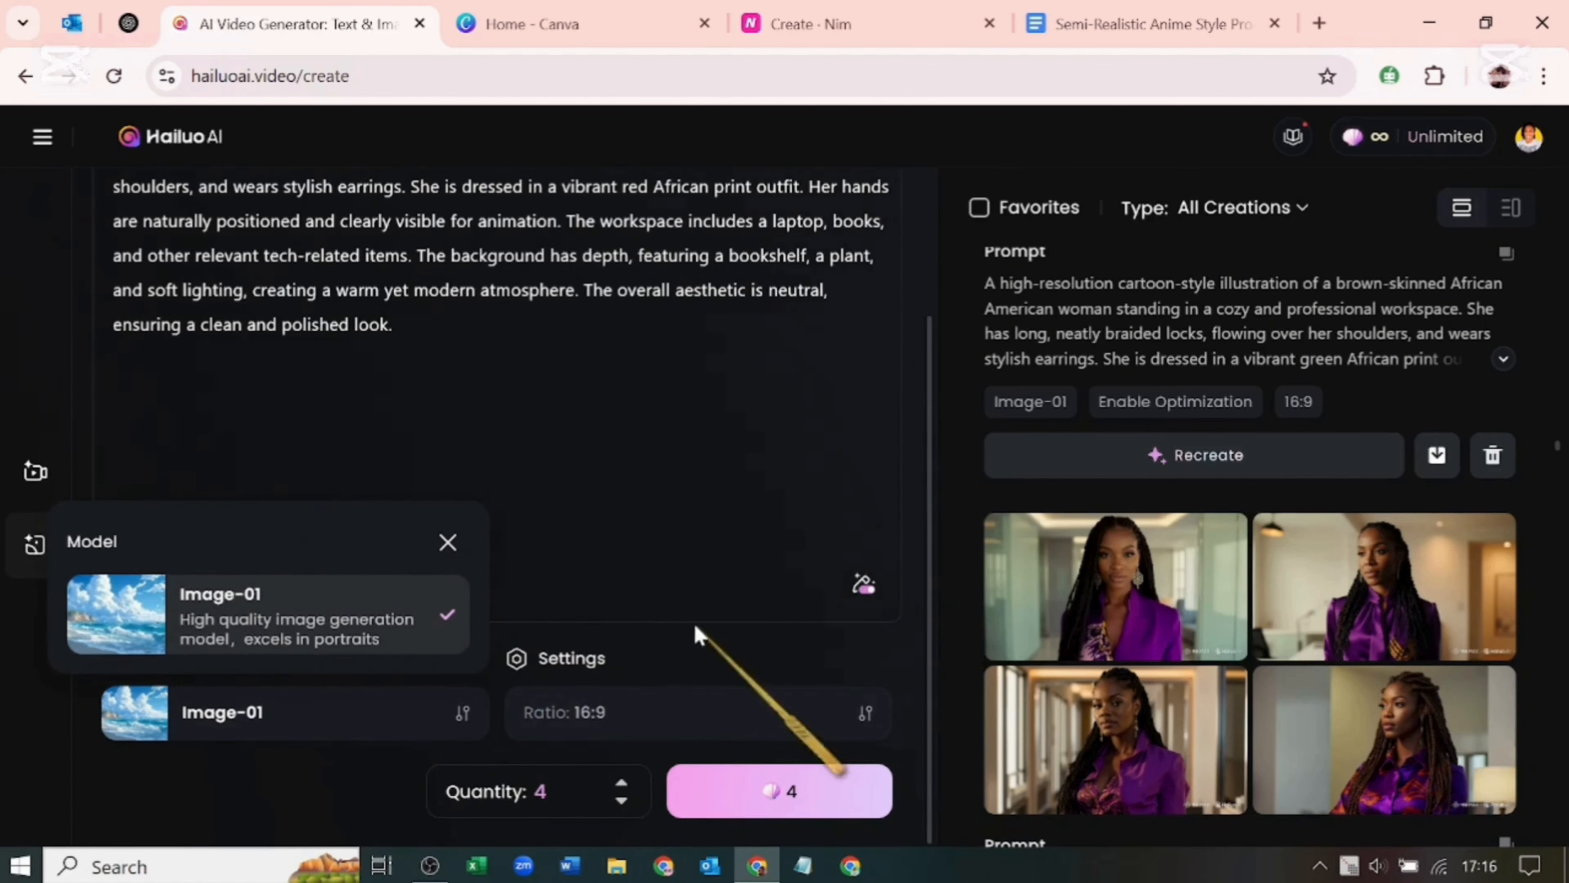
{"action": "left_click", "coordinate": [803, 797]}
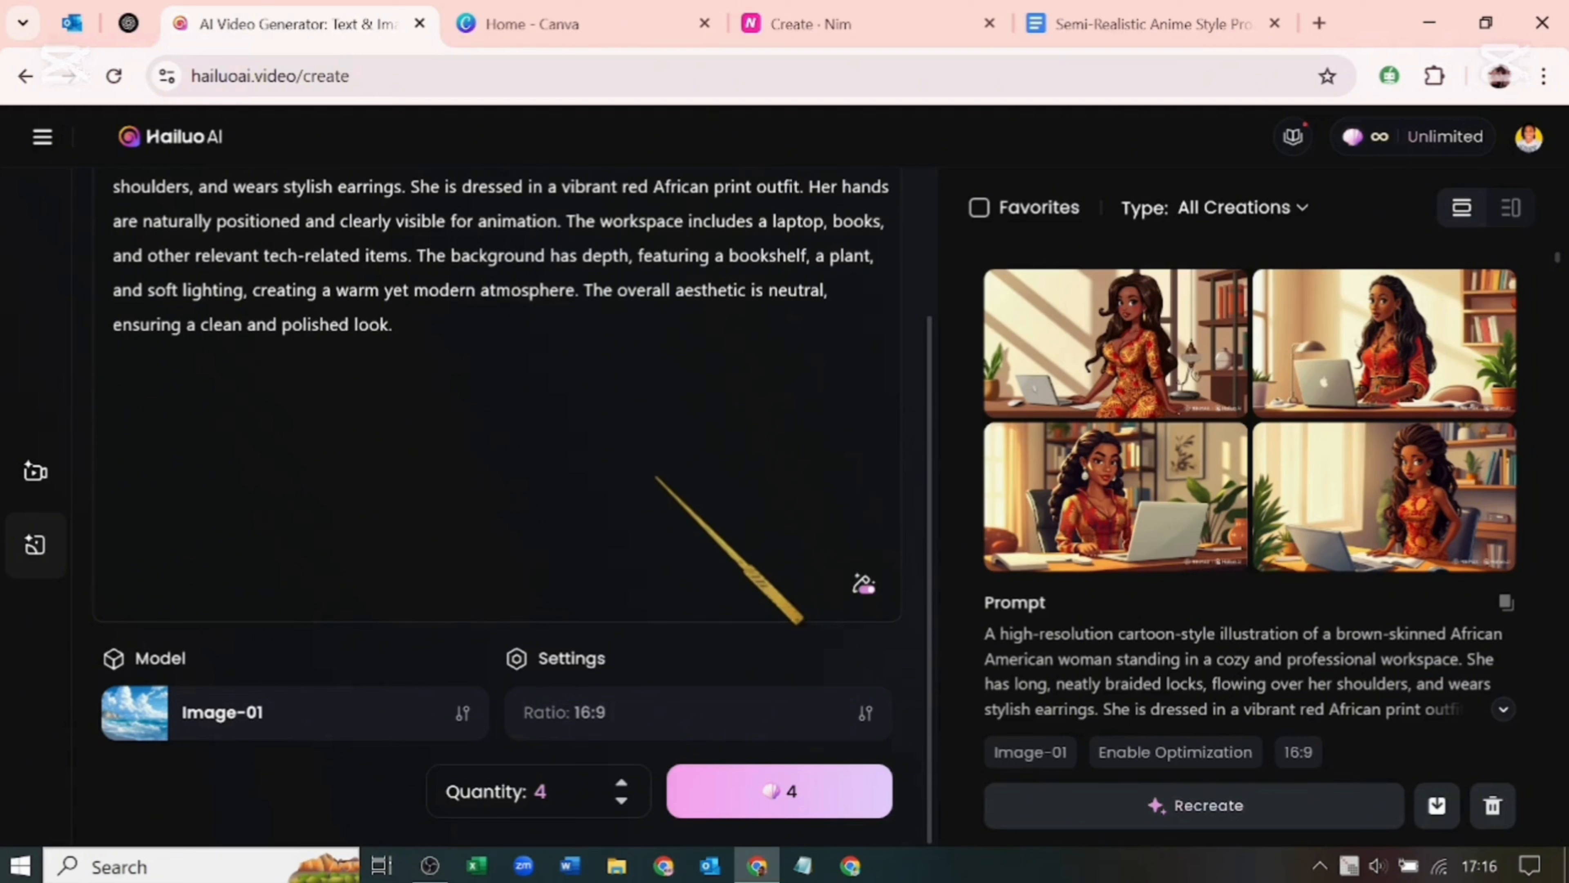
View the generated image of the woman seated at her laptop in full size, and return to the creations
{"action": "left_click", "coordinate": [1122, 454]}
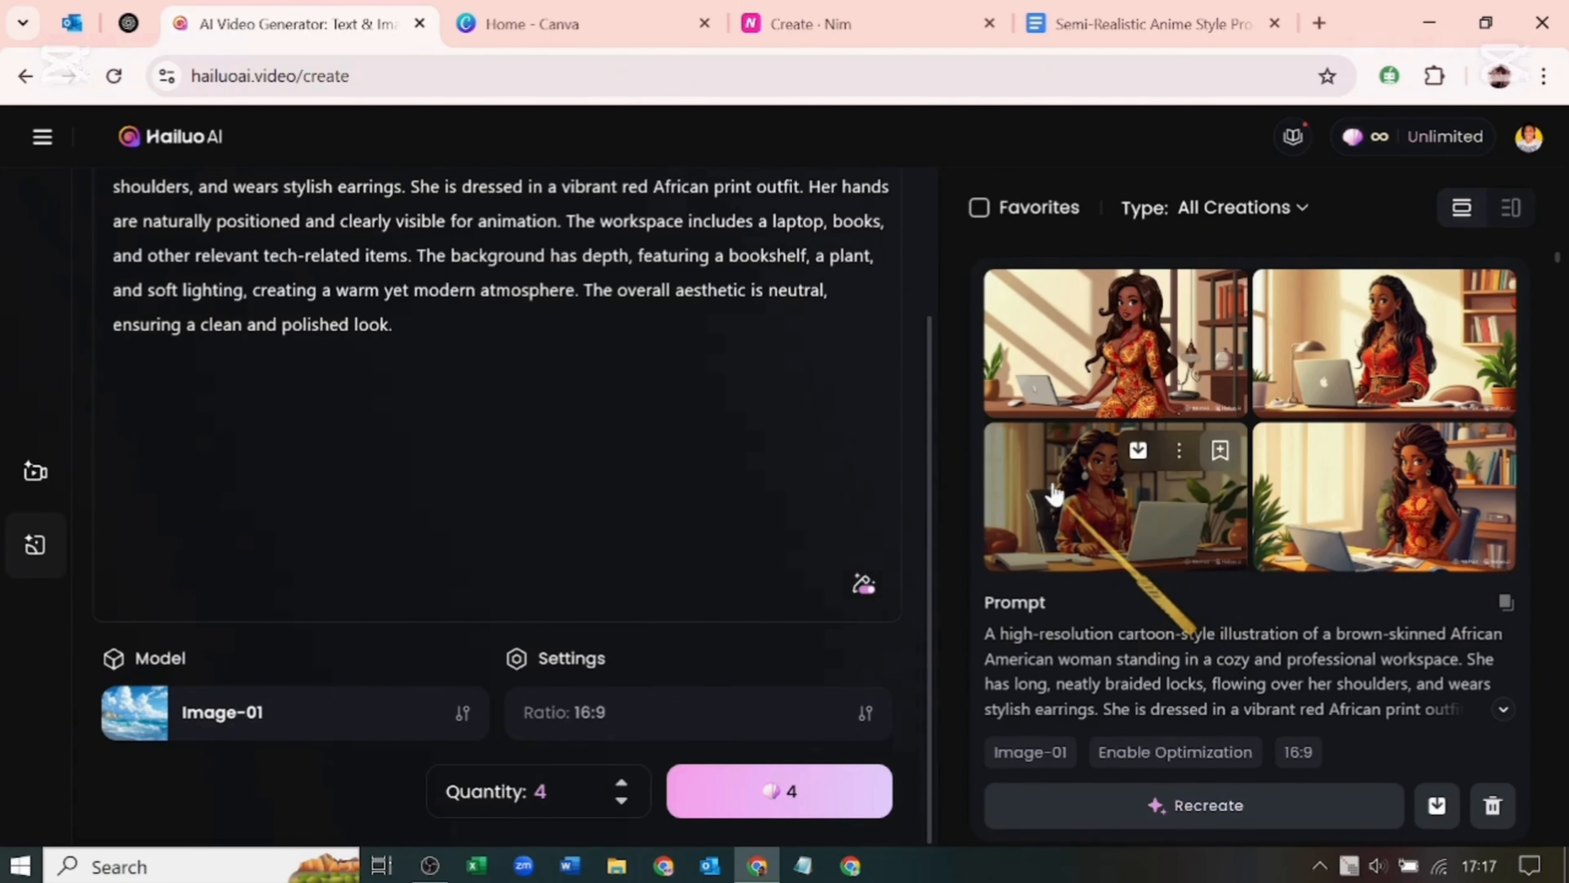
{"action": "left_click", "coordinate": [1150, 536]}
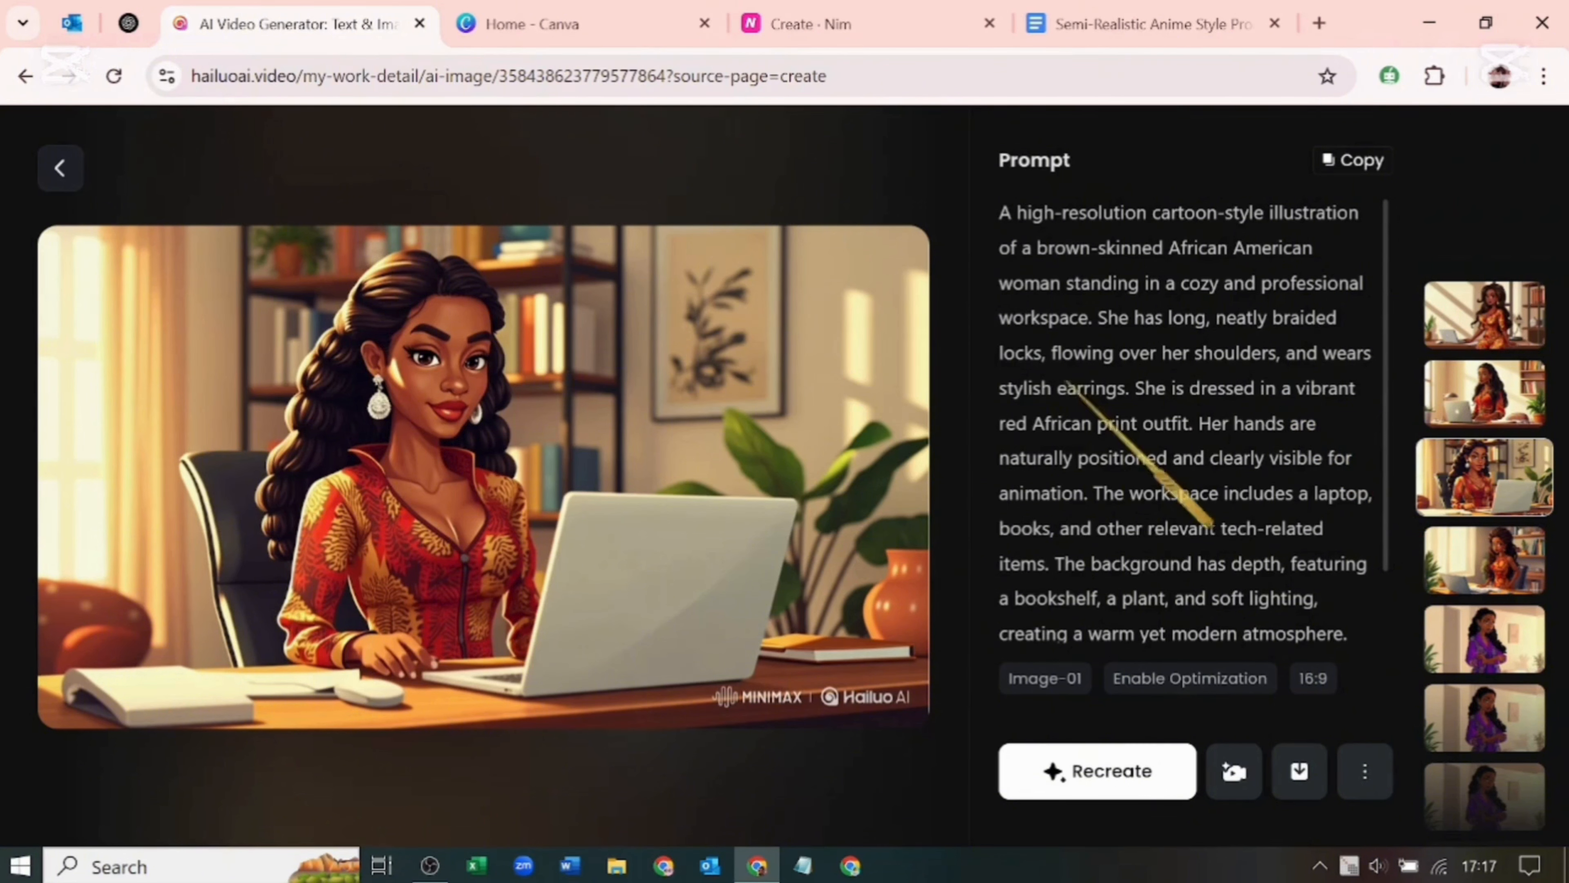
{"action": "left_click", "coordinate": [60, 169]}
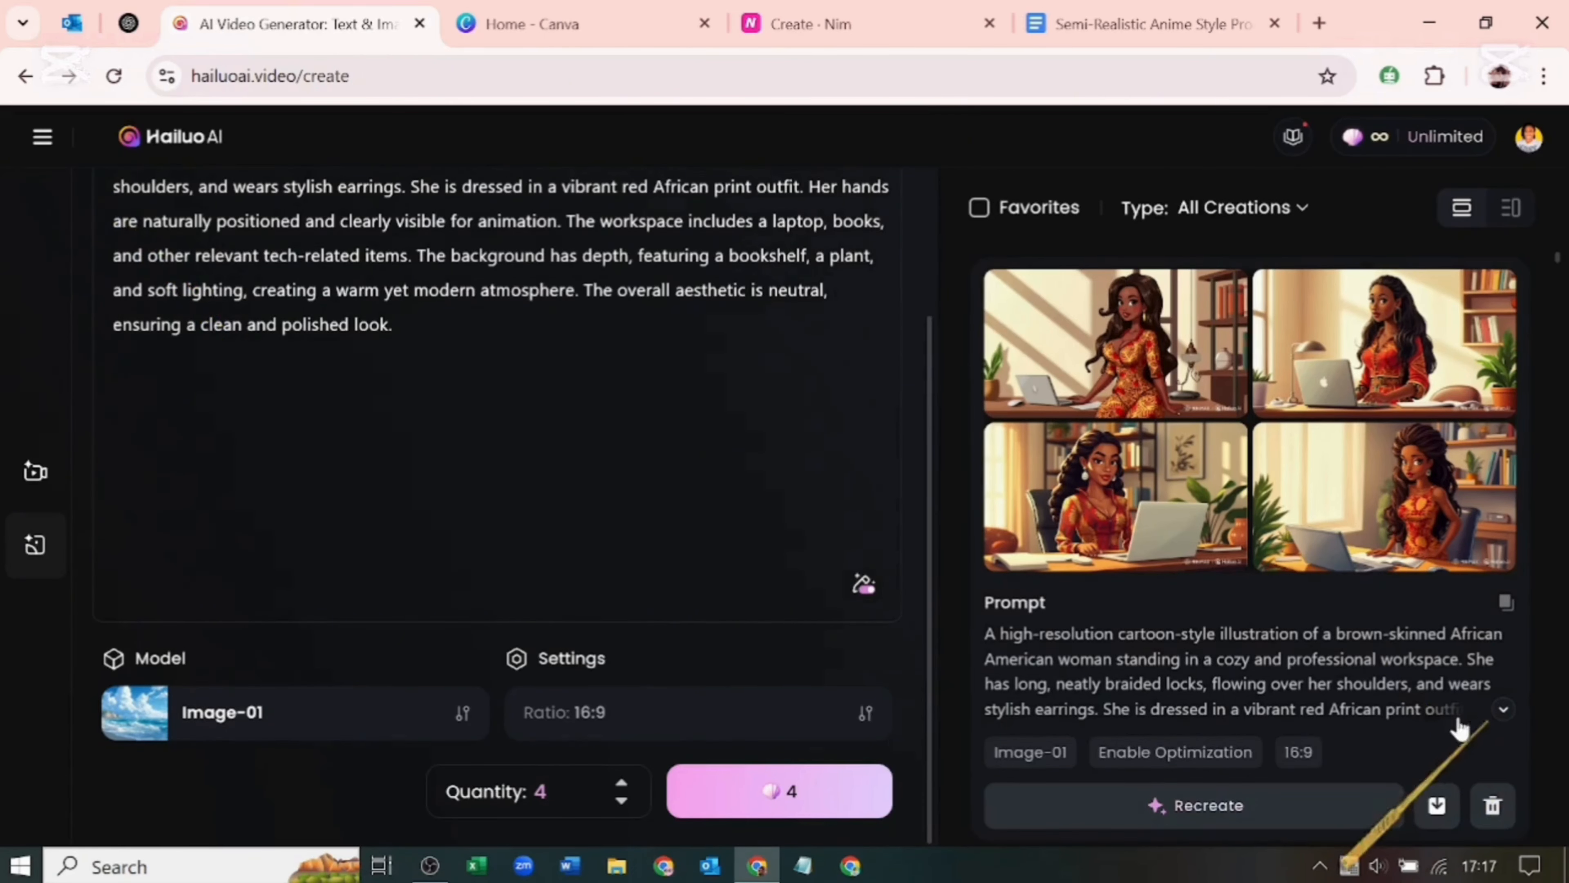
Filter the creations to Images and open the picture of the red-dressed woman gesturing with both hands beside the desk lamp
{"action": "left_click", "coordinate": [1306, 210]}
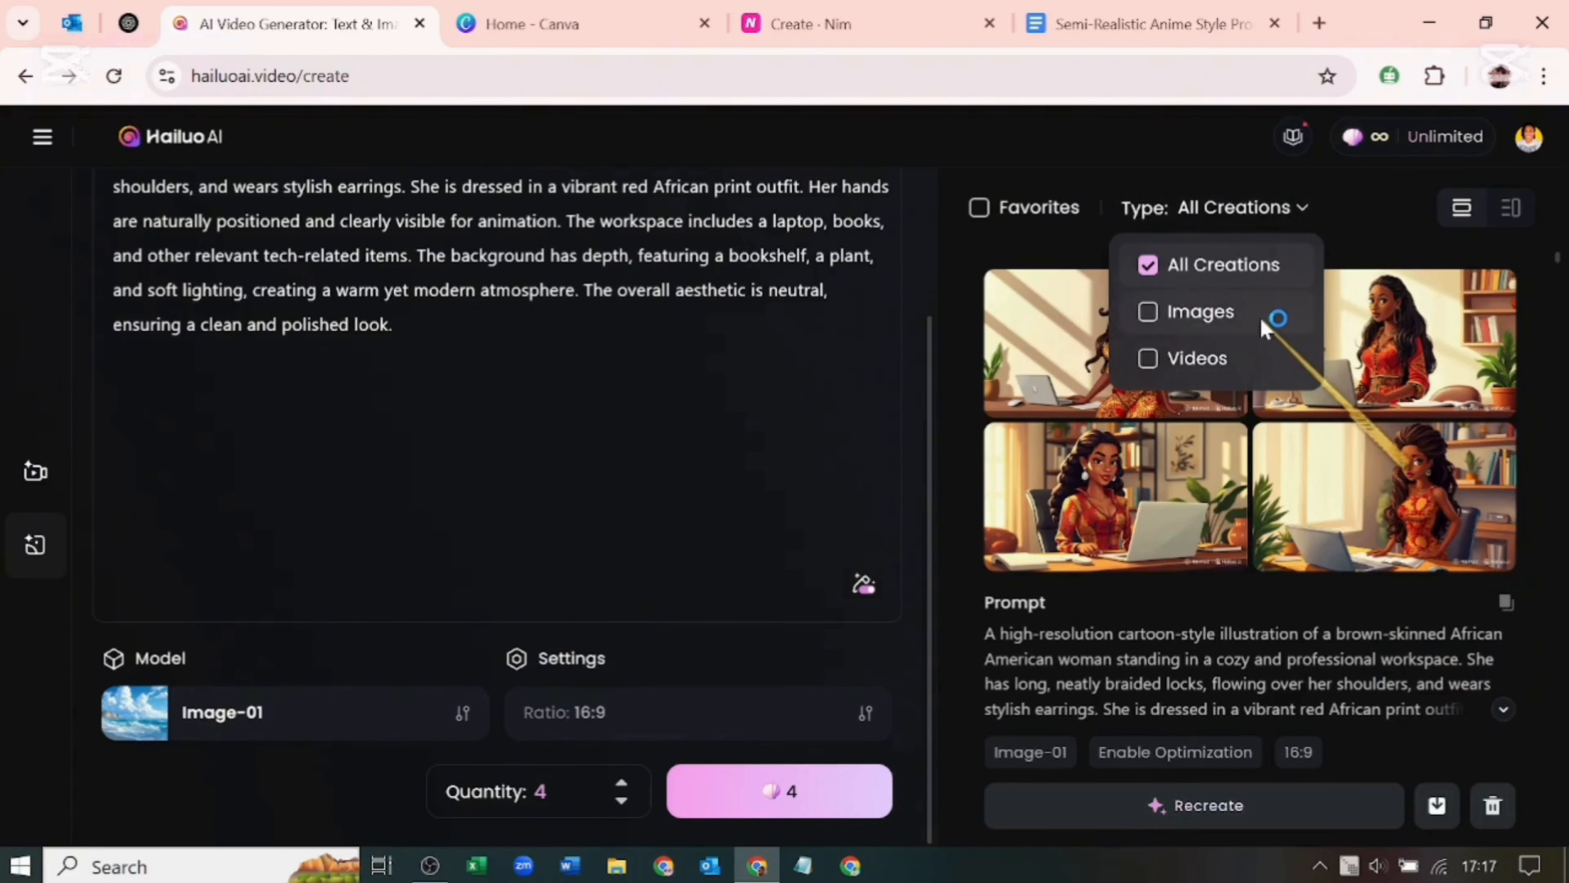
{"action": "left_click", "coordinate": [1277, 312]}
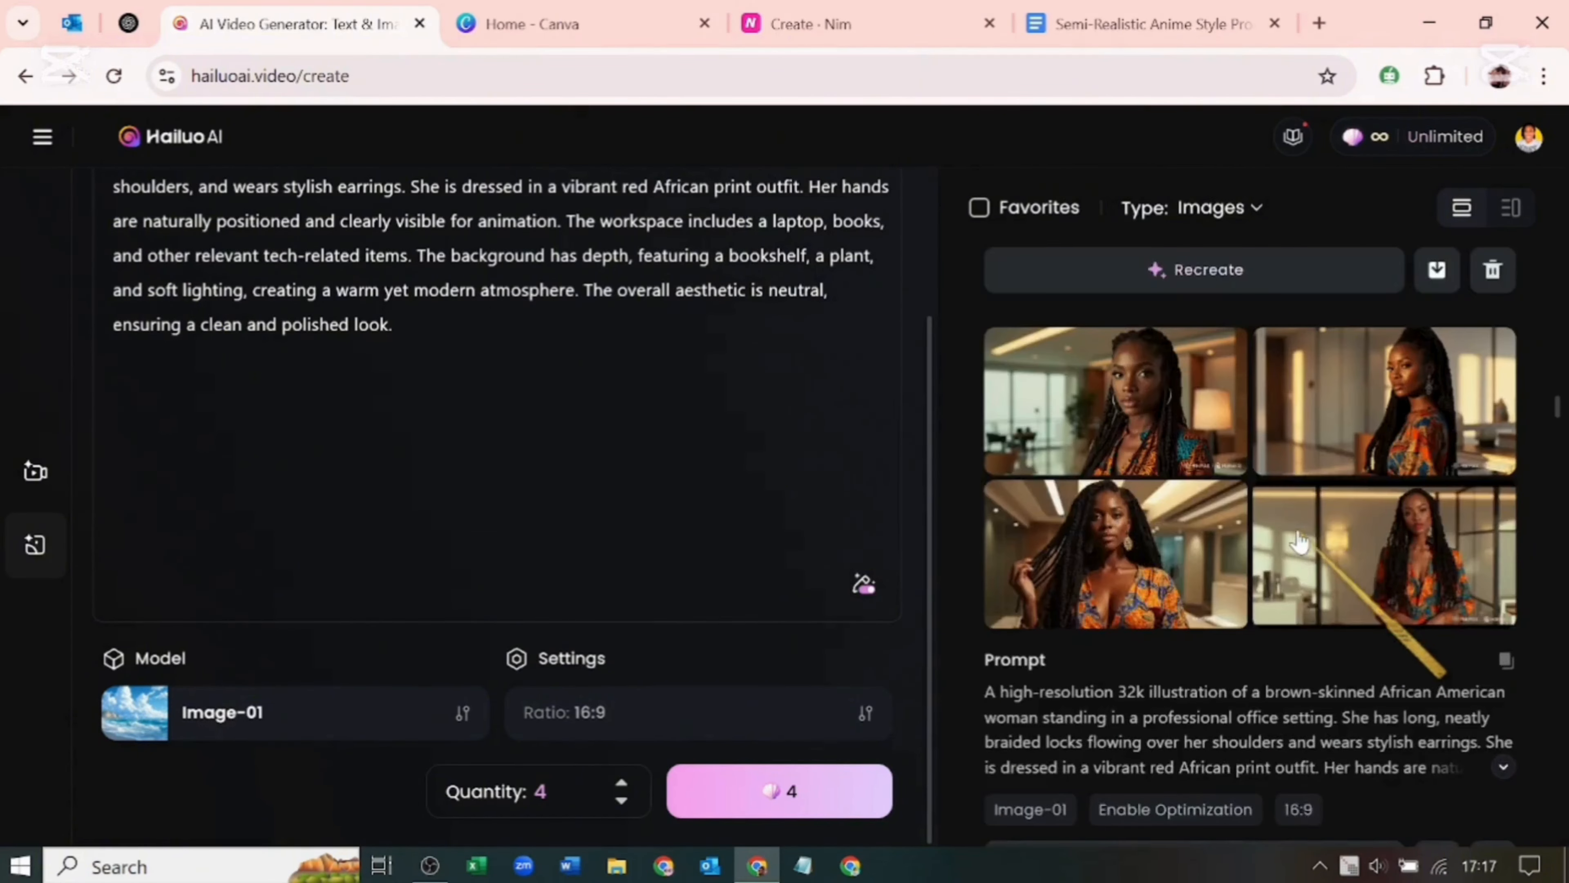
{"action": "scroll", "coordinate": [1300, 541], "scroll_direction": "down", "scroll_amount": 2}
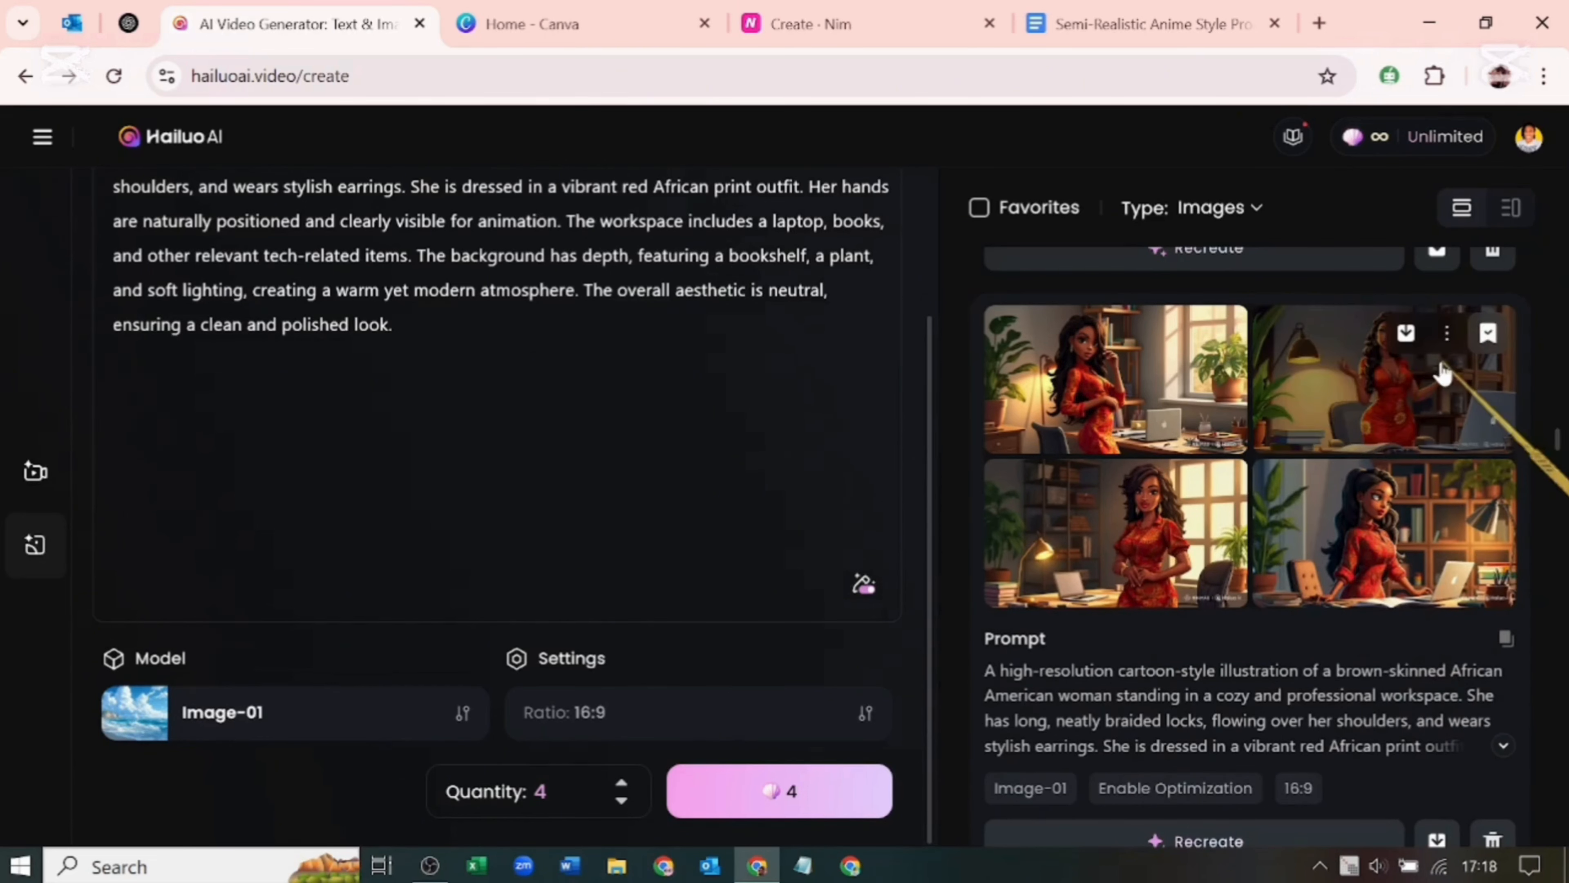
{"action": "left_click", "coordinate": [1432, 394]}
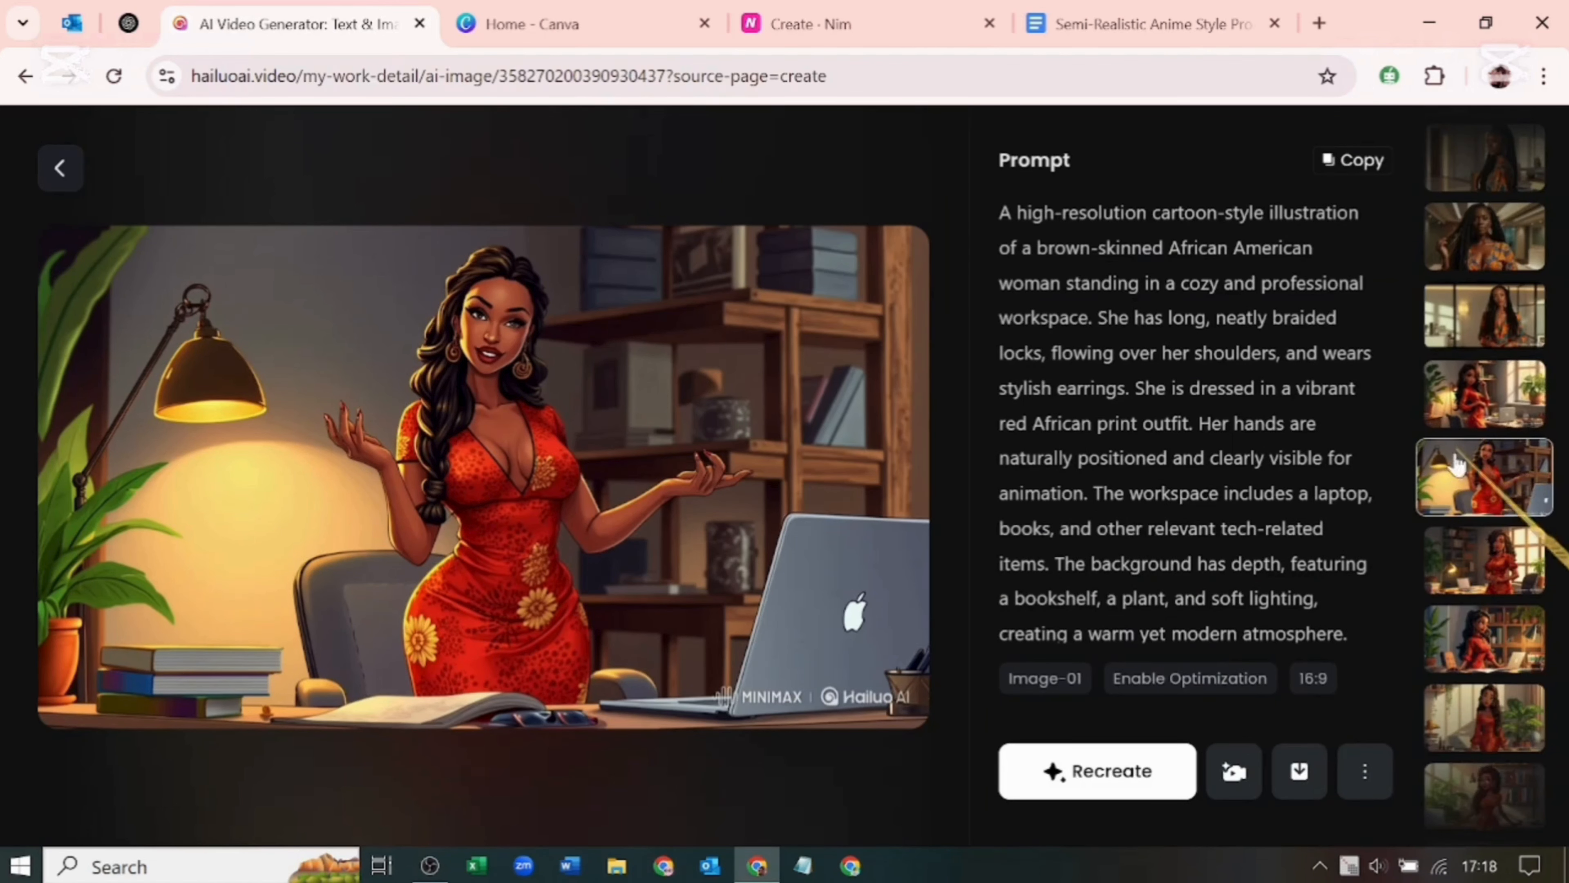
Use the opened image as an Image to Video source and expand the video settings to the full creation page
{"action": "left_click", "coordinate": [1232, 771]}
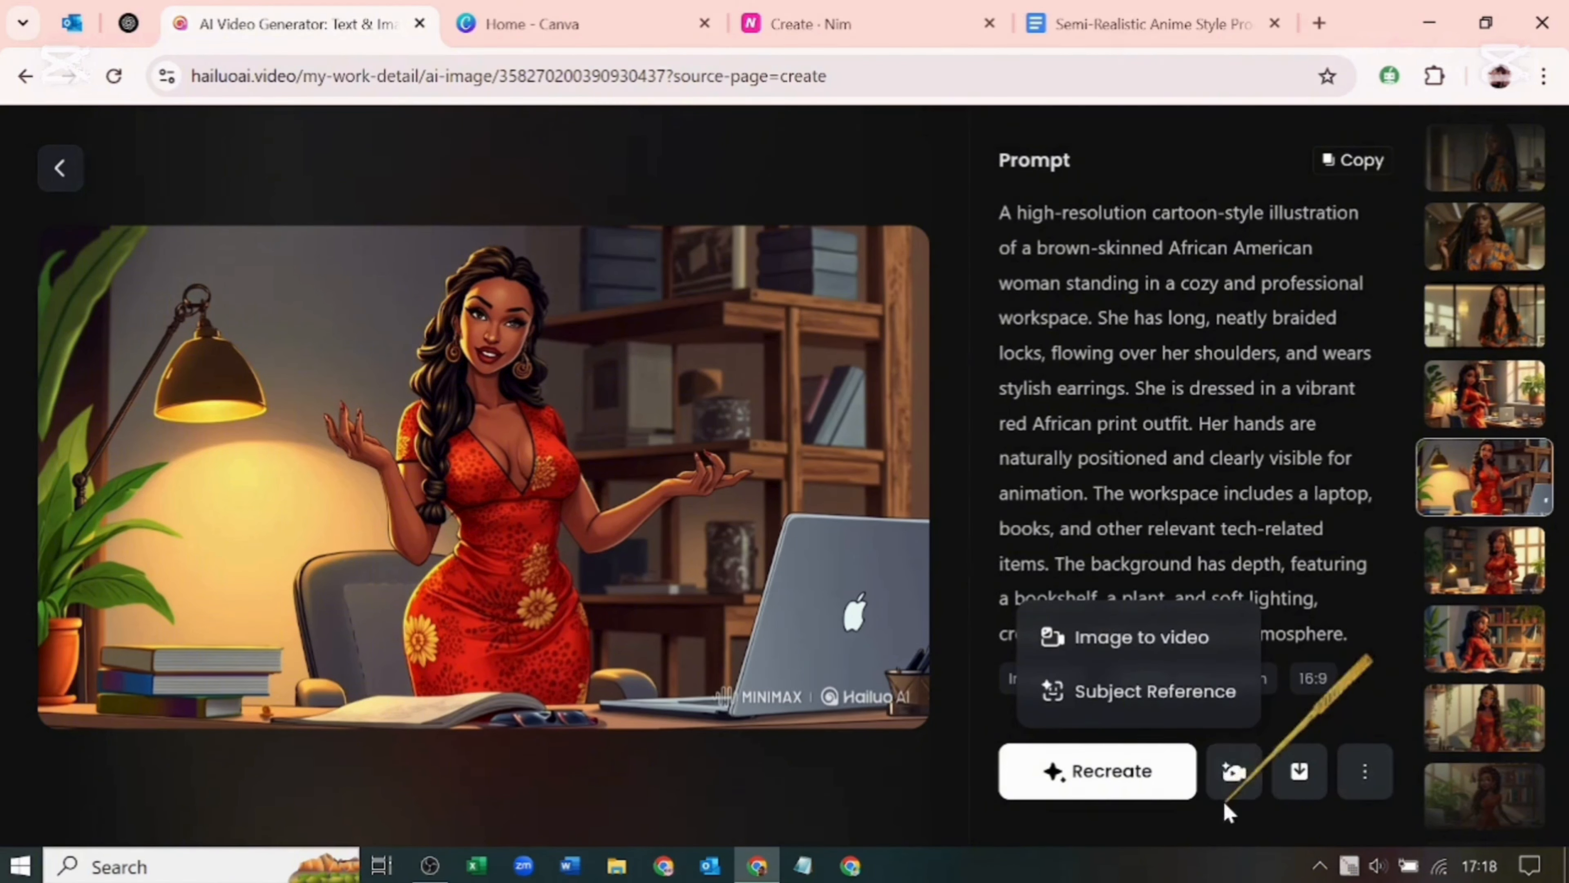
{"action": "left_click", "coordinate": [1174, 646]}
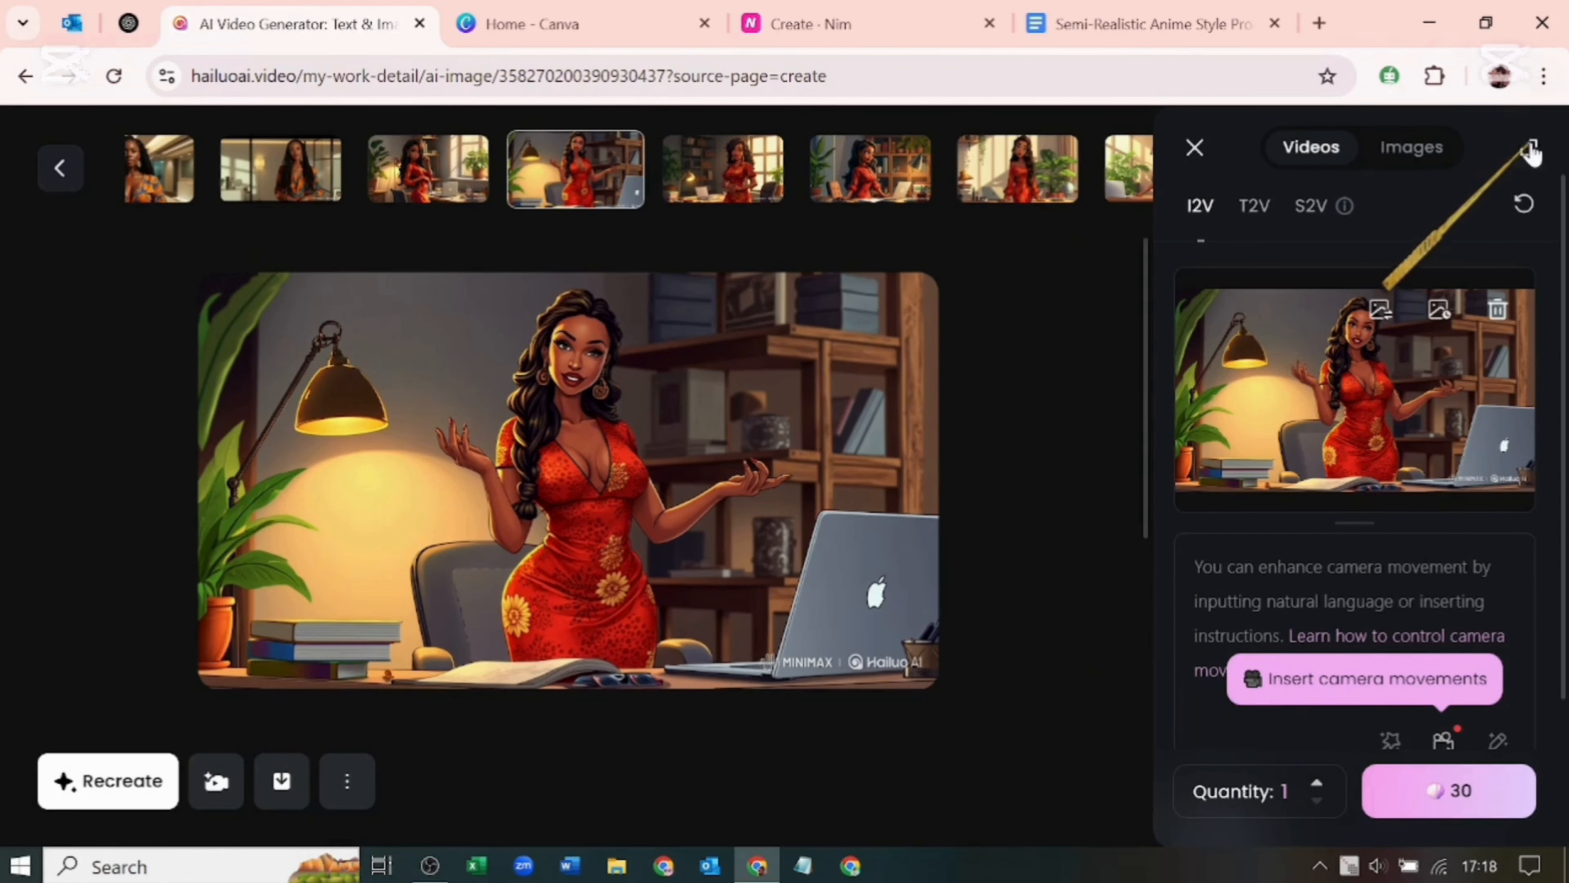
{"action": "left_click", "coordinate": [1529, 147]}
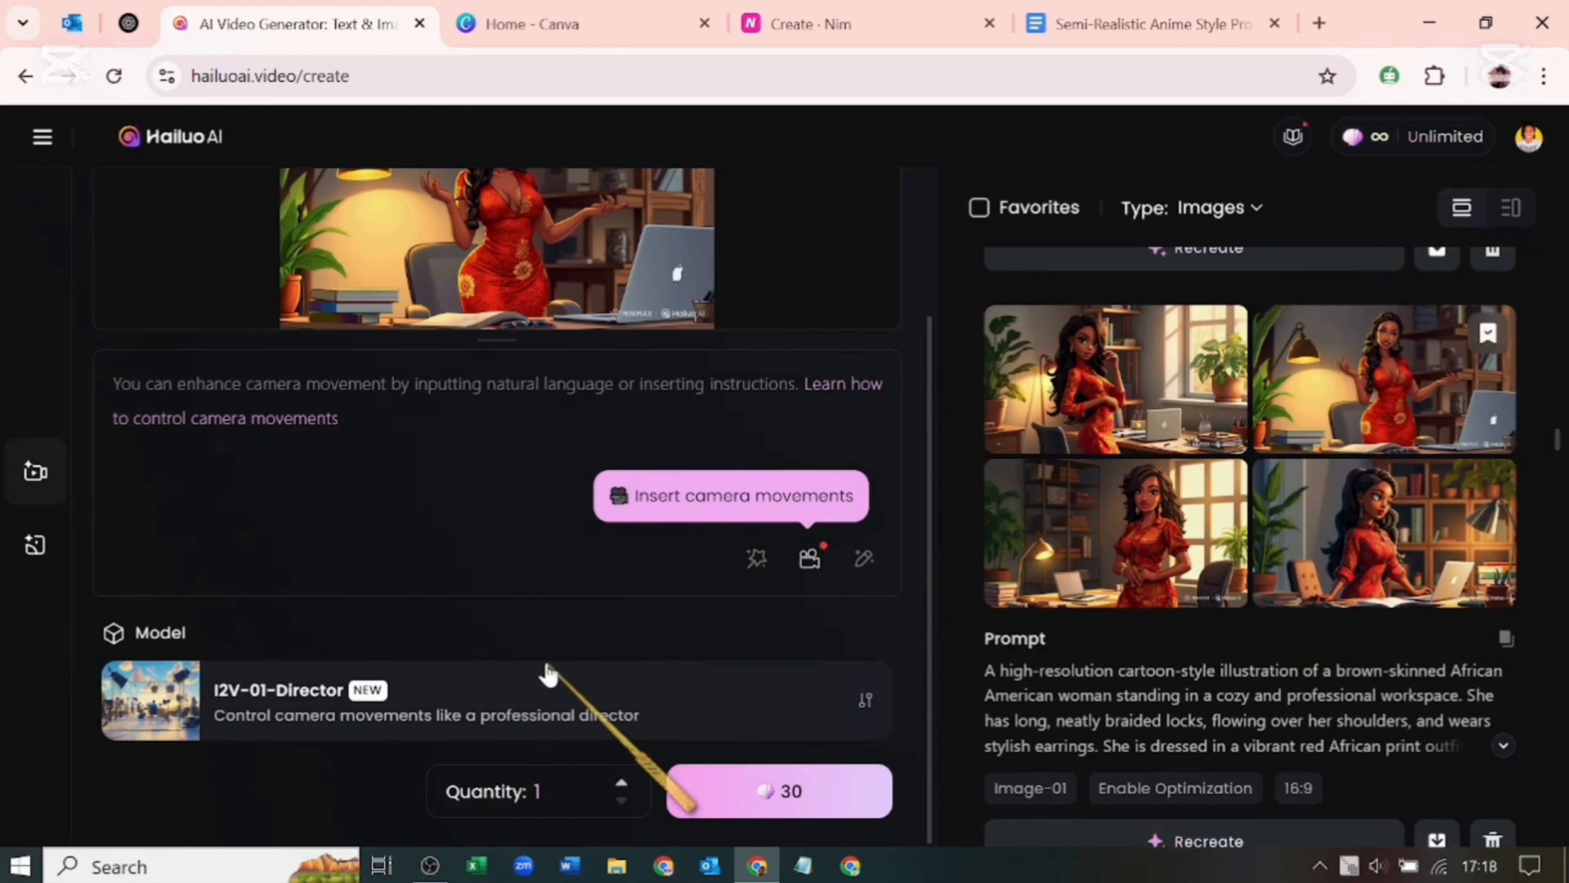
{"action": "scroll", "coordinate": [544, 666], "scroll_direction": "up", "scroll_amount": 3}
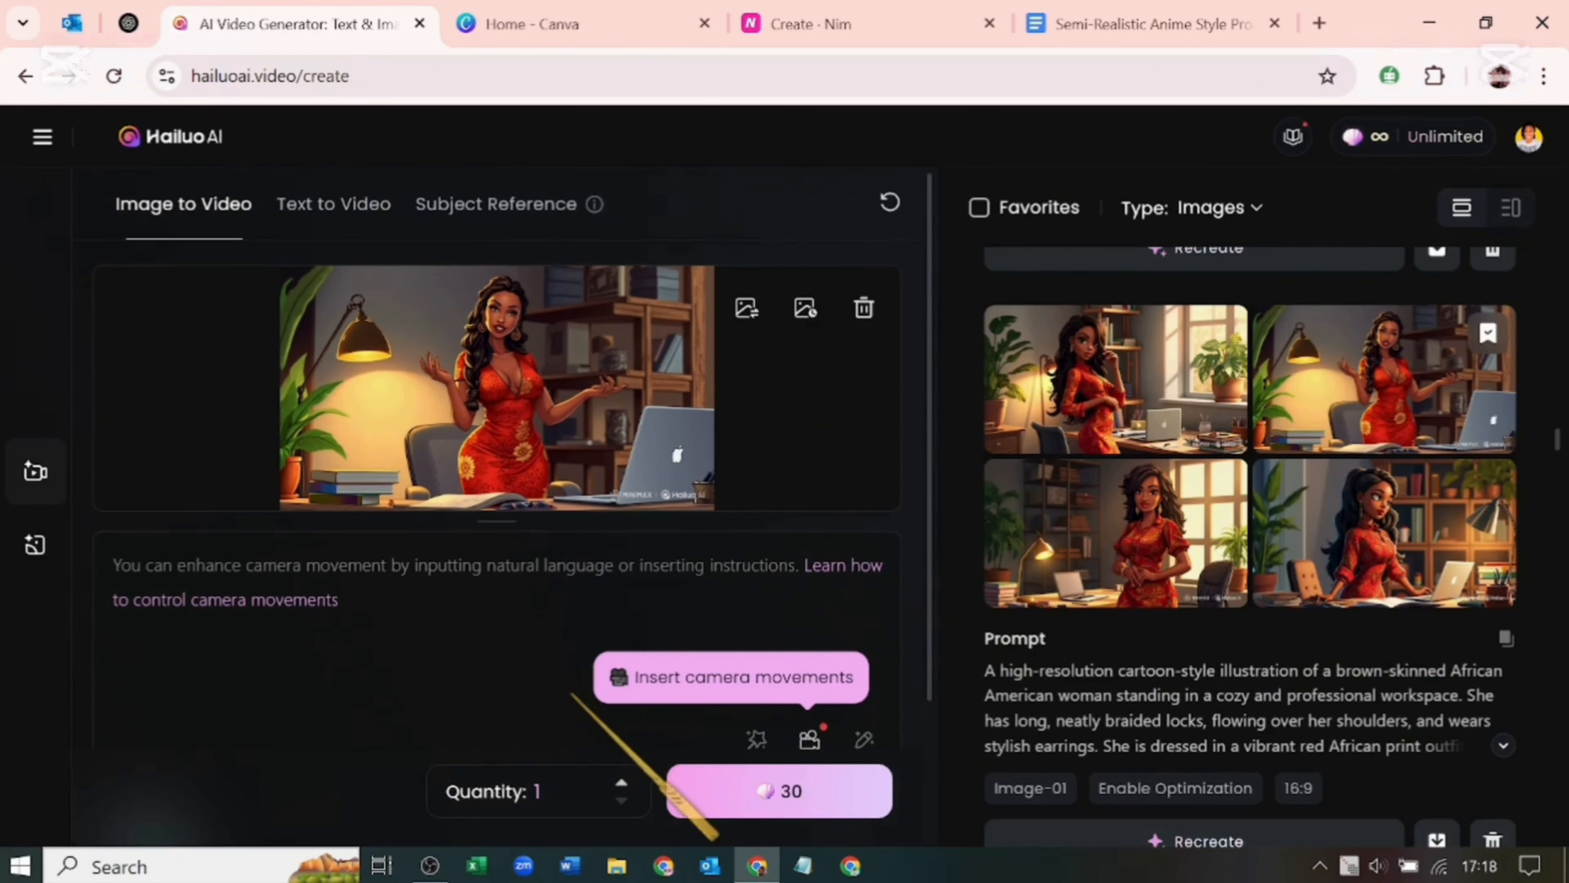
Reopen video creation from the home page and look through the previously uploaded images, keeping the current source image
{"action": "left_click", "coordinate": [147, 152]}
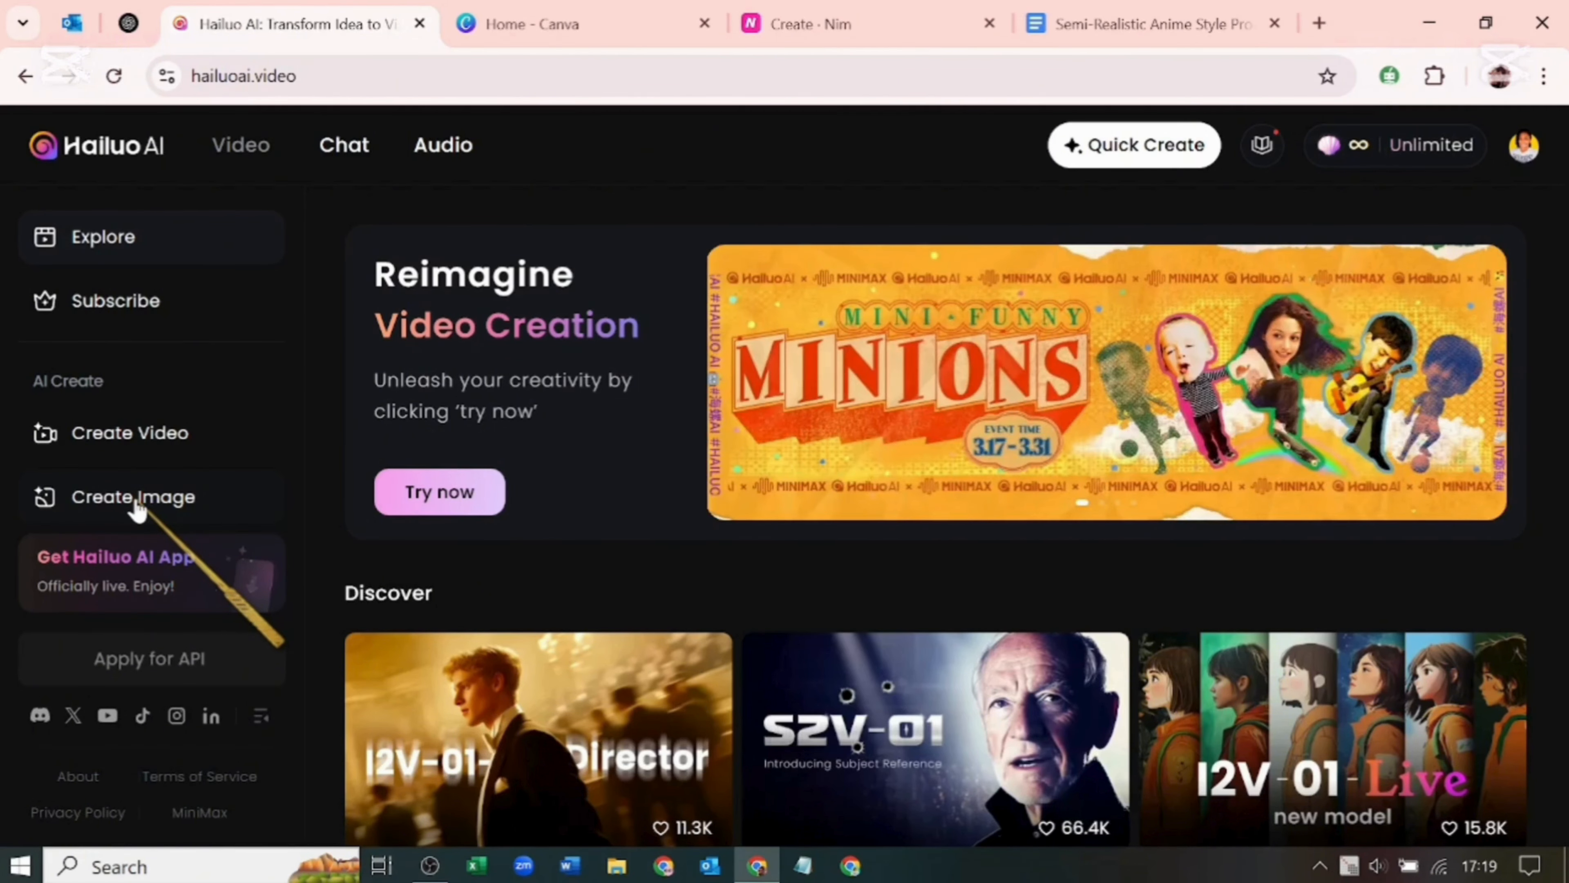
{"action": "left_click", "coordinate": [129, 434]}
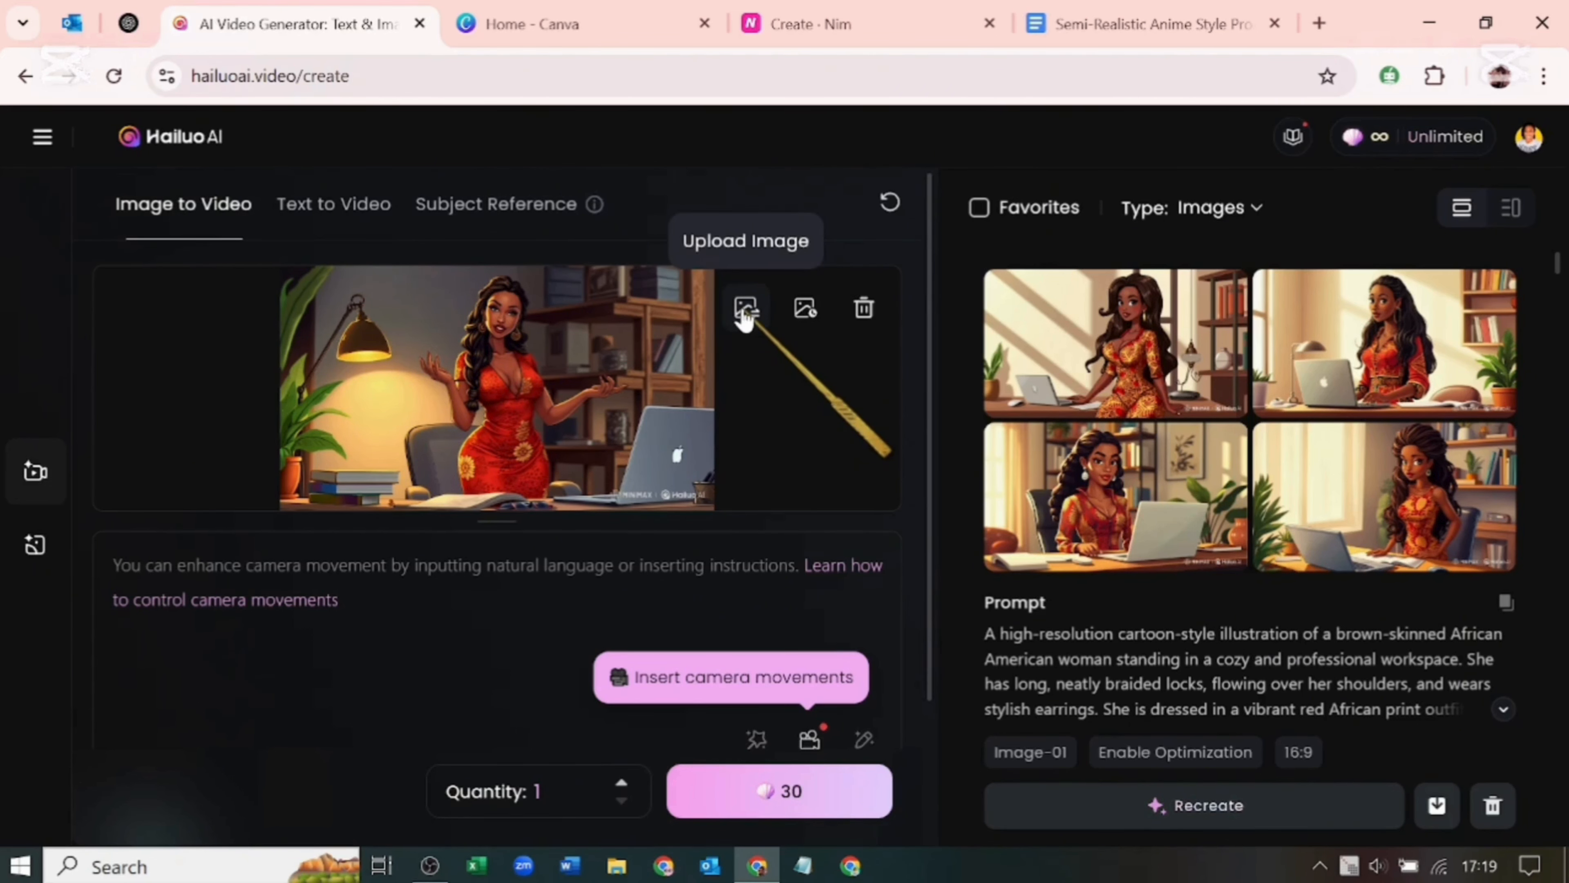
{"action": "left_click", "coordinate": [805, 307]}
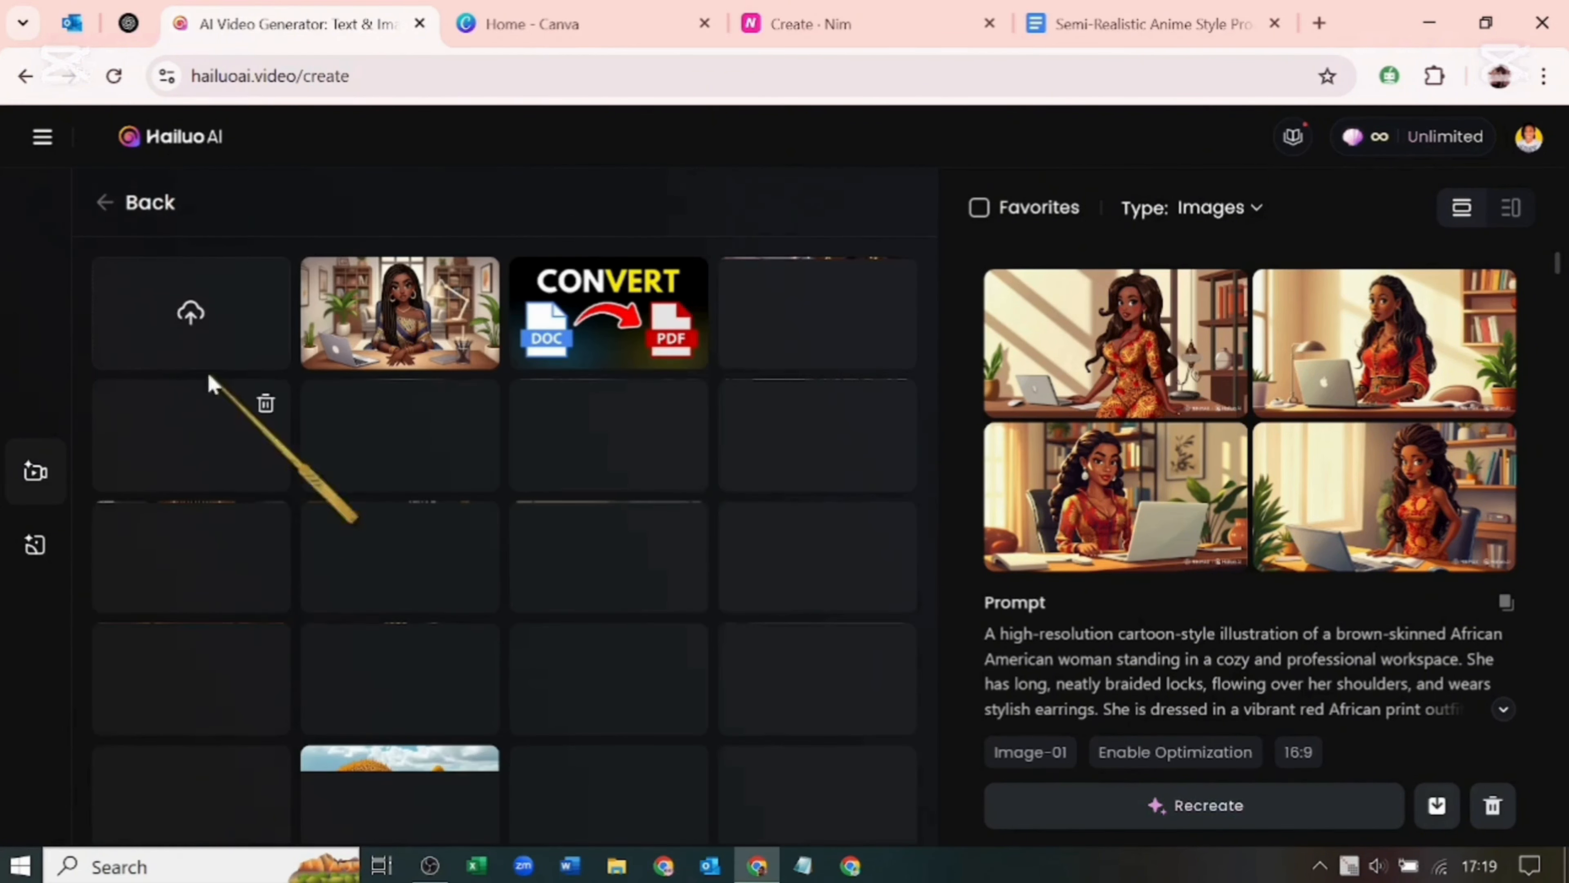
{"action": "left_click", "coordinate": [100, 203]}
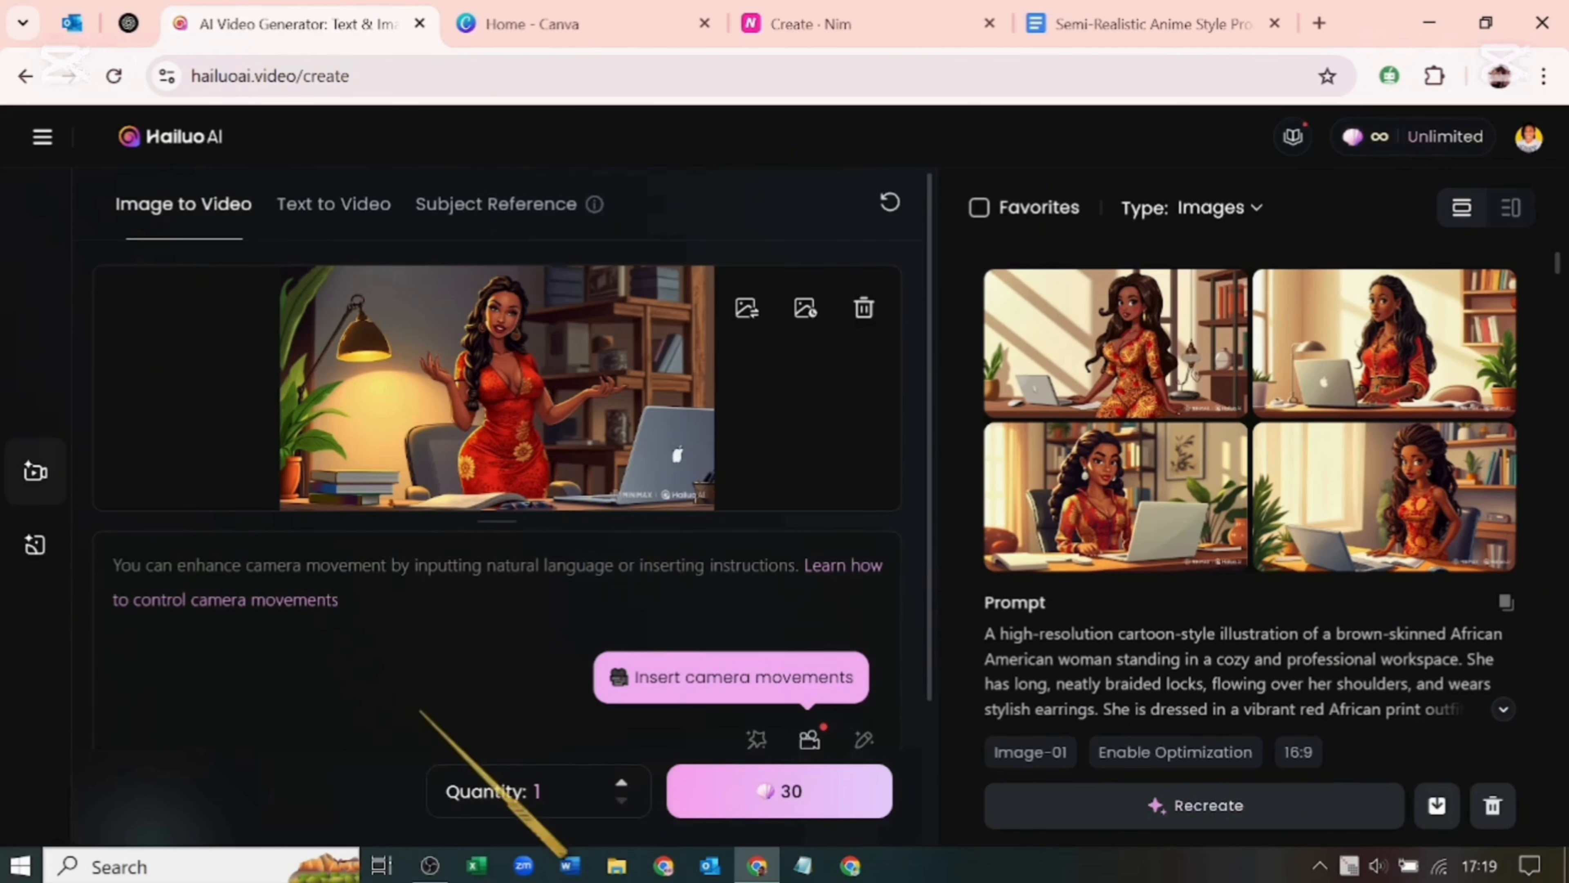
Enter "Talks and gestures gently" as the video prompt for the avatar image
{"action": "left_click", "coordinate": [375, 583]}
{"action": "key", "text": "ctrl+v"}
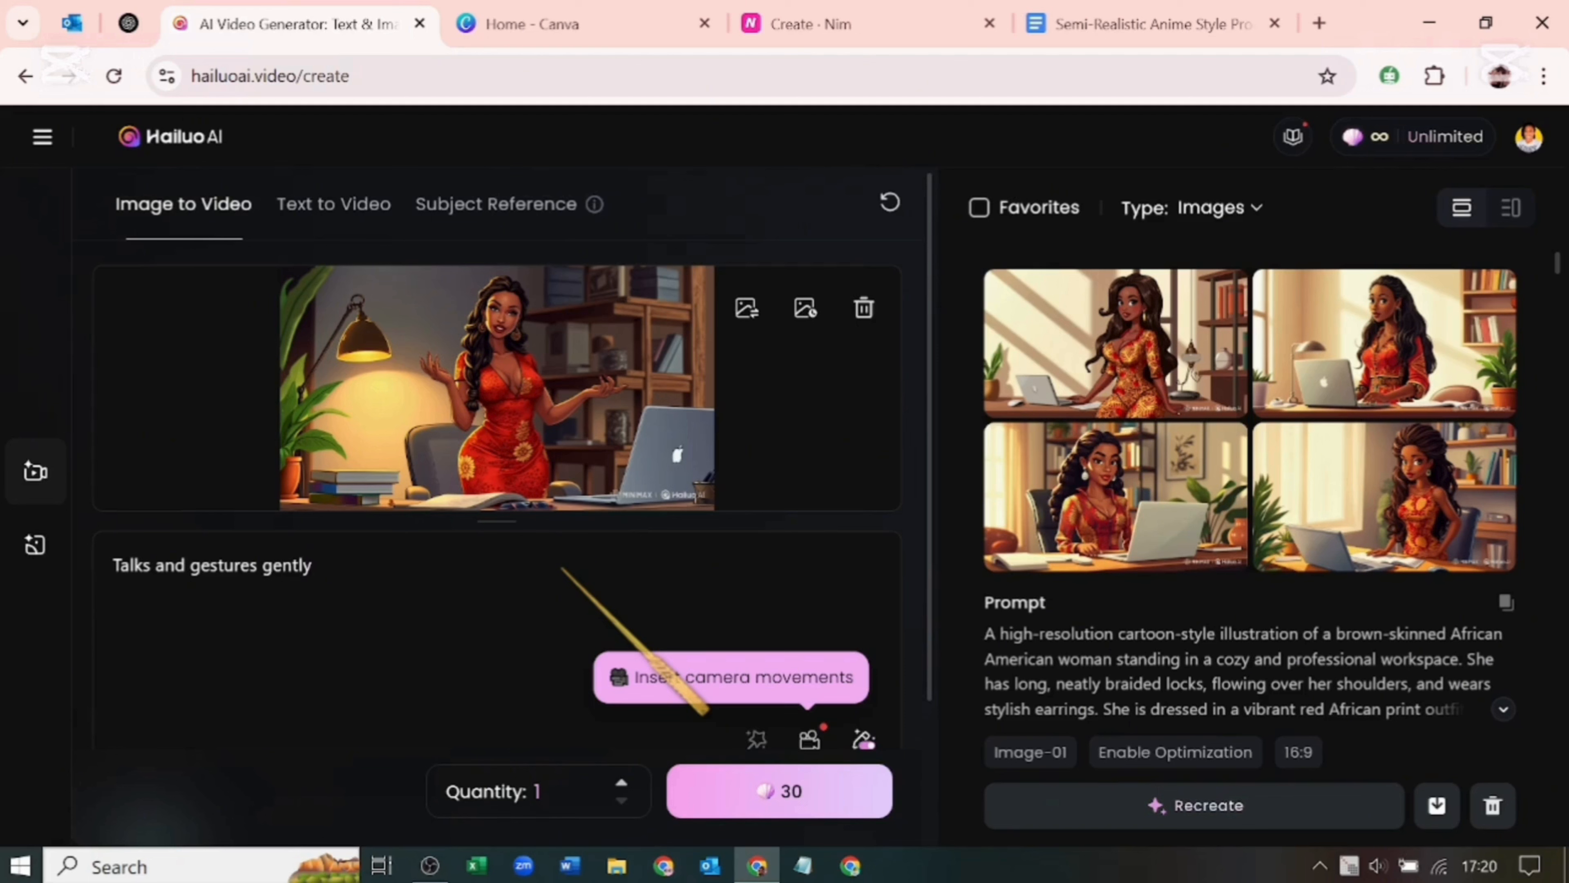
{"action": "scroll", "coordinate": [1013, 767], "scroll_direction": "down", "scroll_amount": 1}
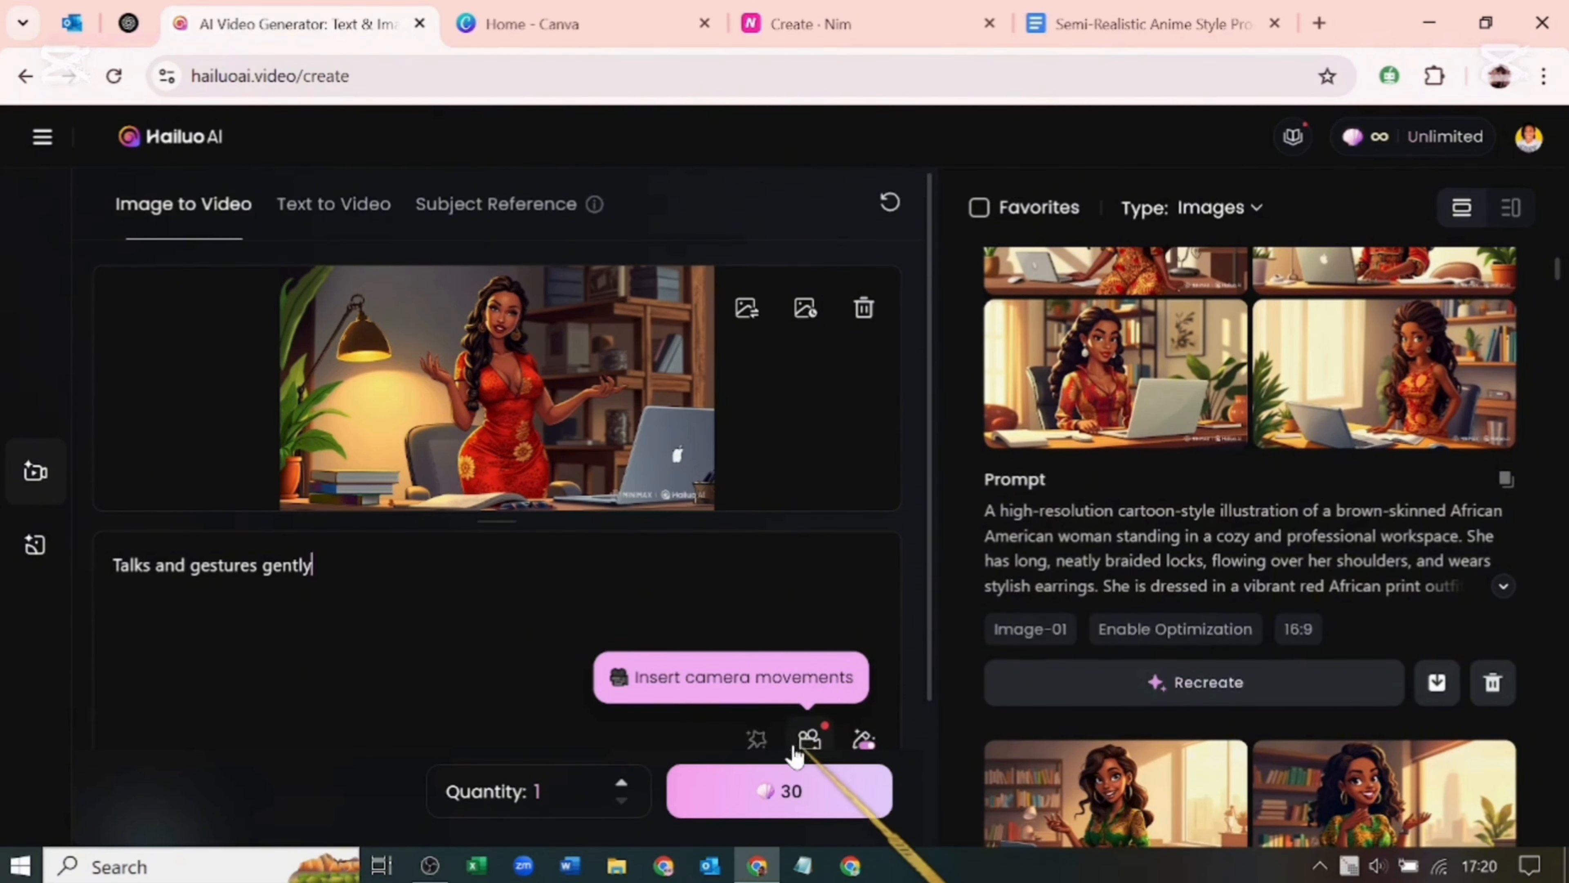
Choose the I2V-01-live model, set the quantity to 4 and generate the videos
{"action": "scroll", "coordinate": [697, 731], "scroll_direction": "down", "scroll_amount": 3}
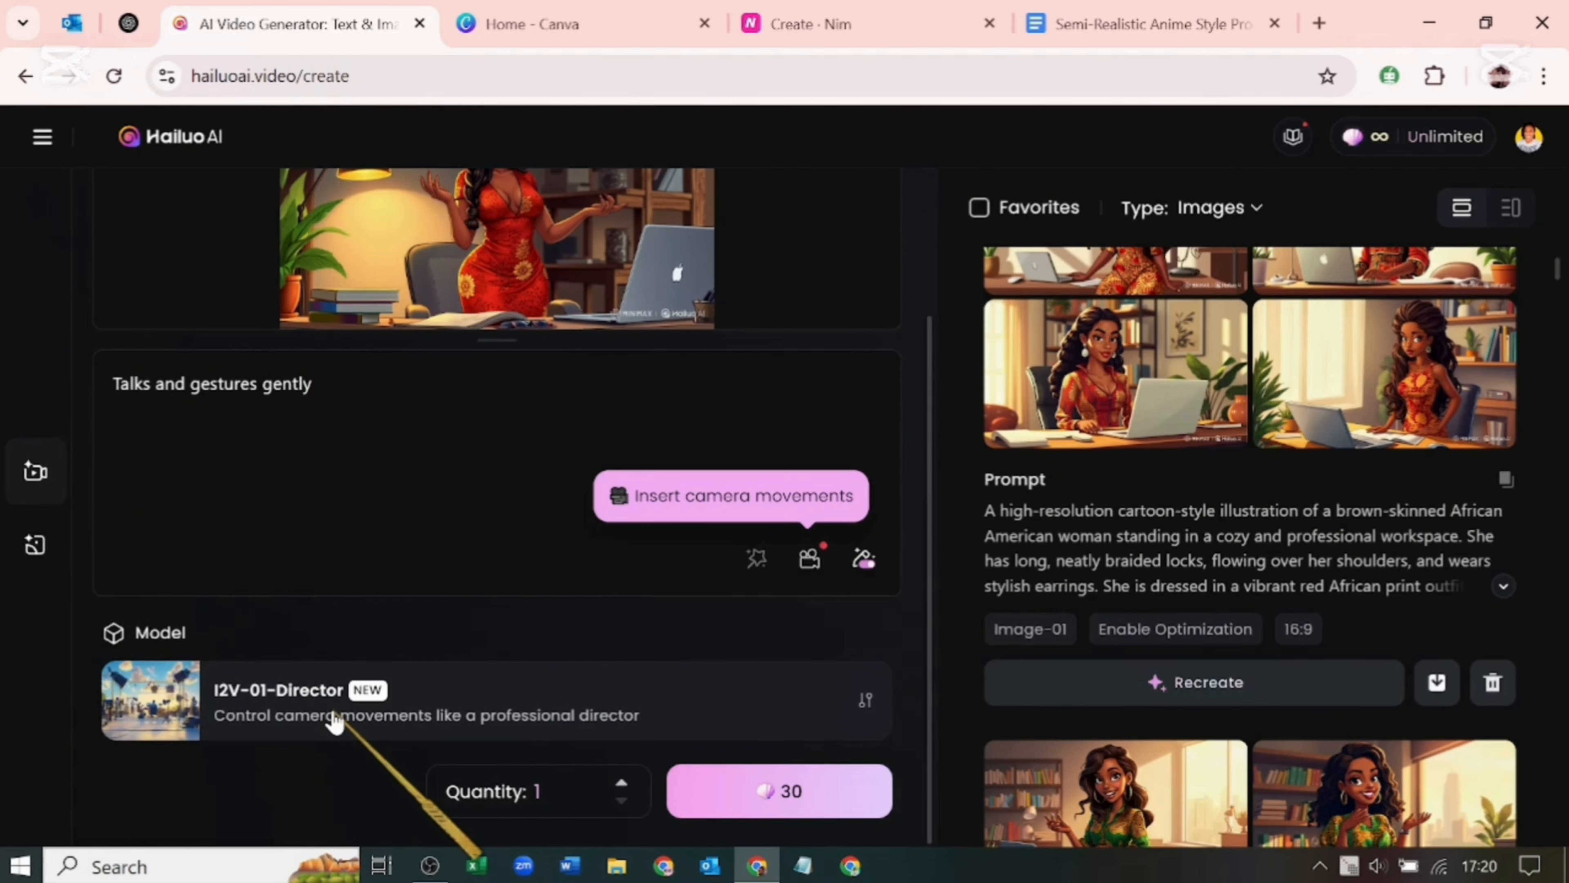
{"action": "left_click", "coordinate": [431, 716]}
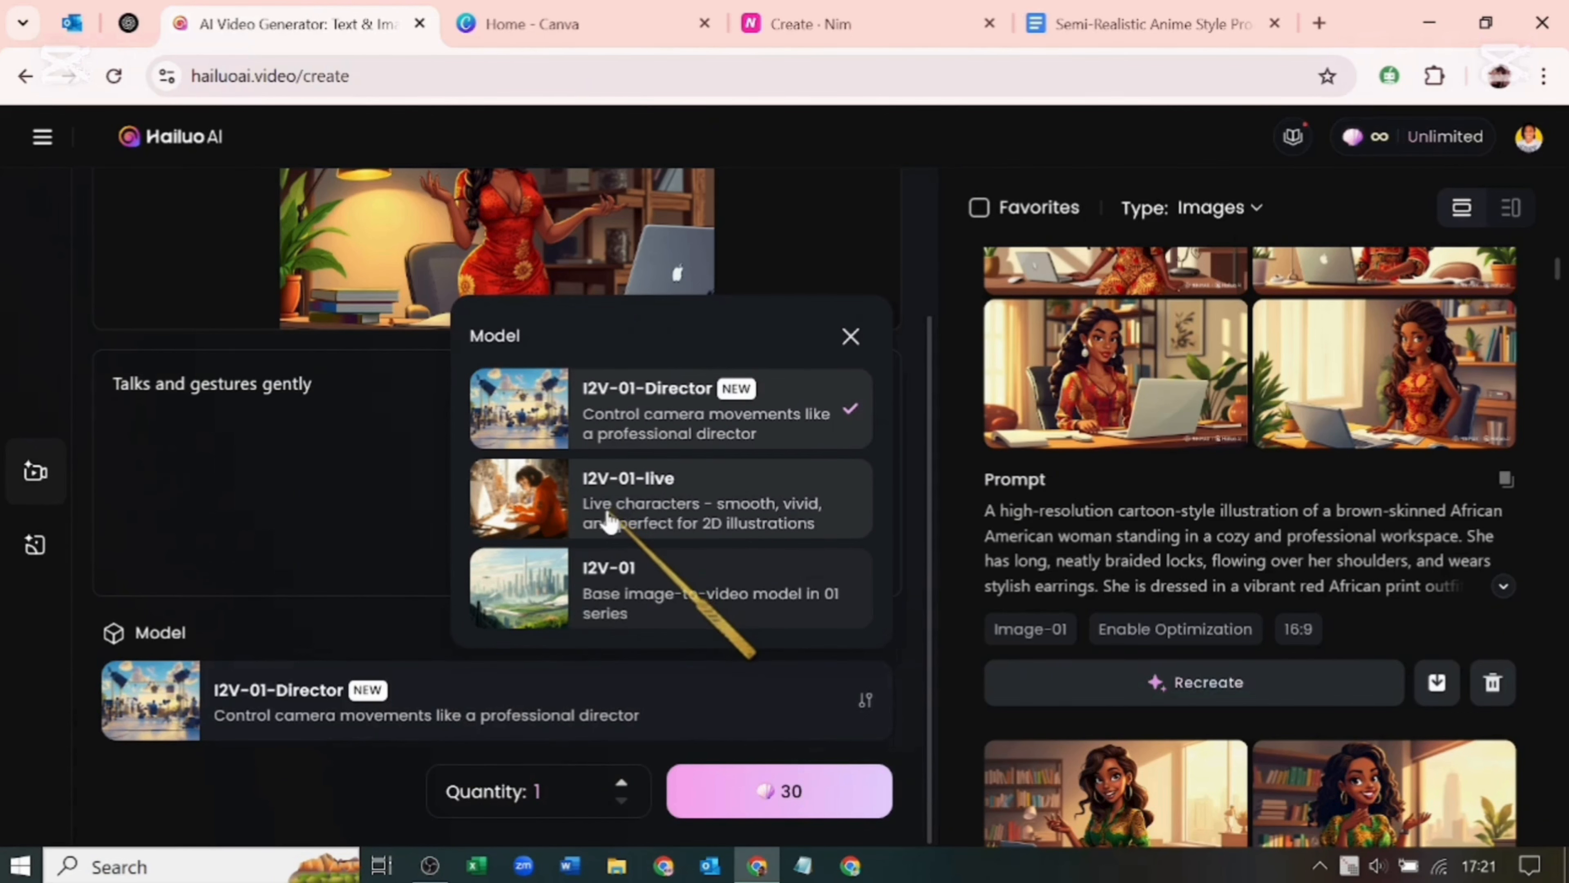
{"action": "left_click", "coordinate": [641, 527]}
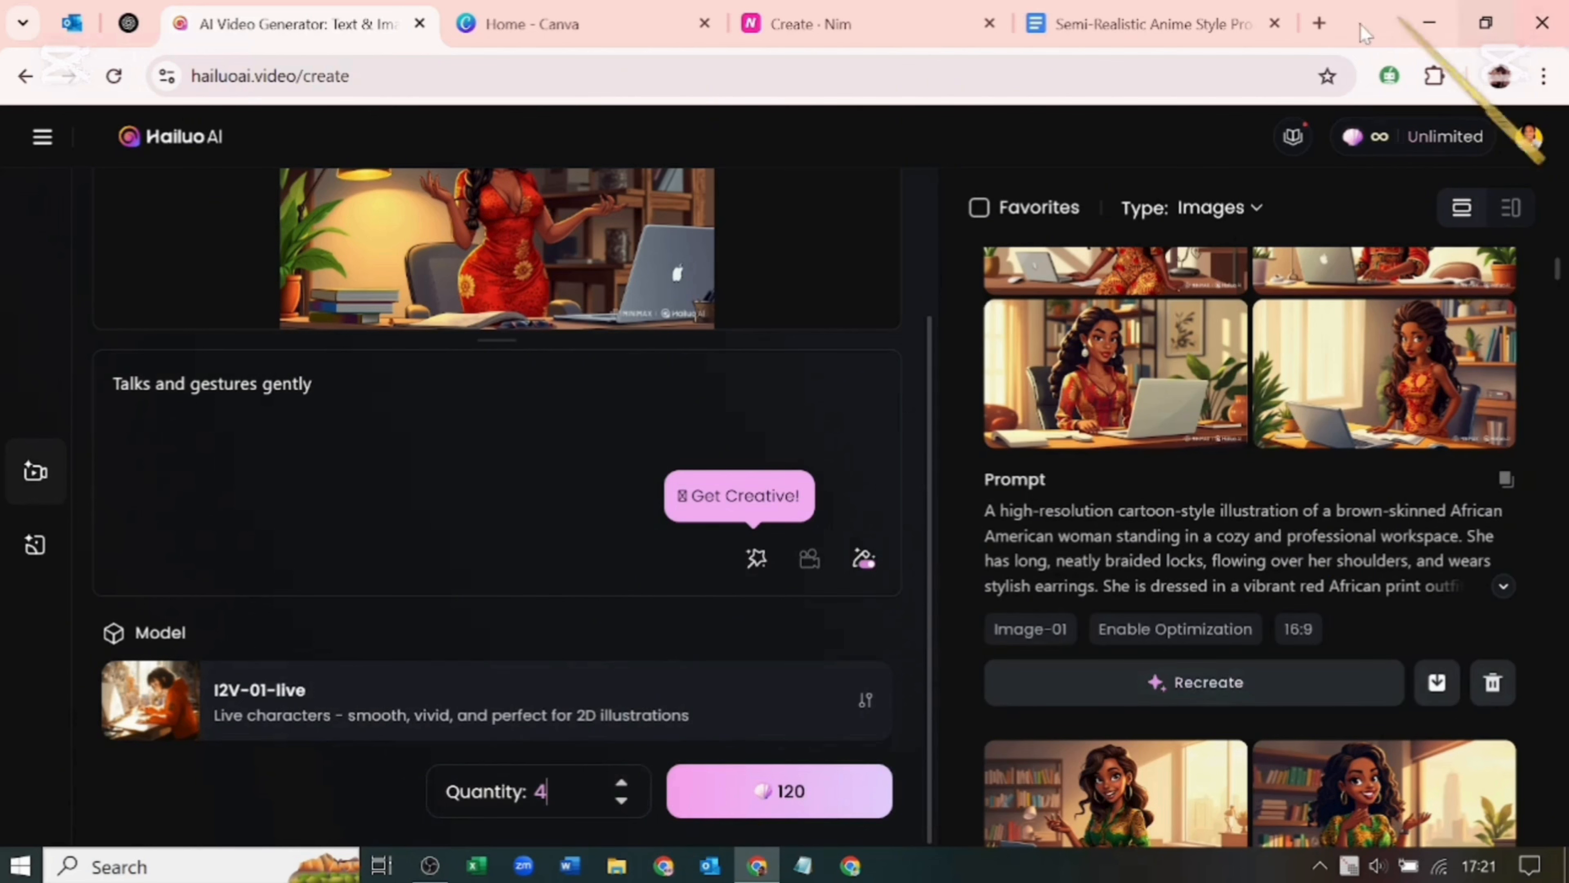
{"action": "mouse_move", "coordinate": [1448, 141]}
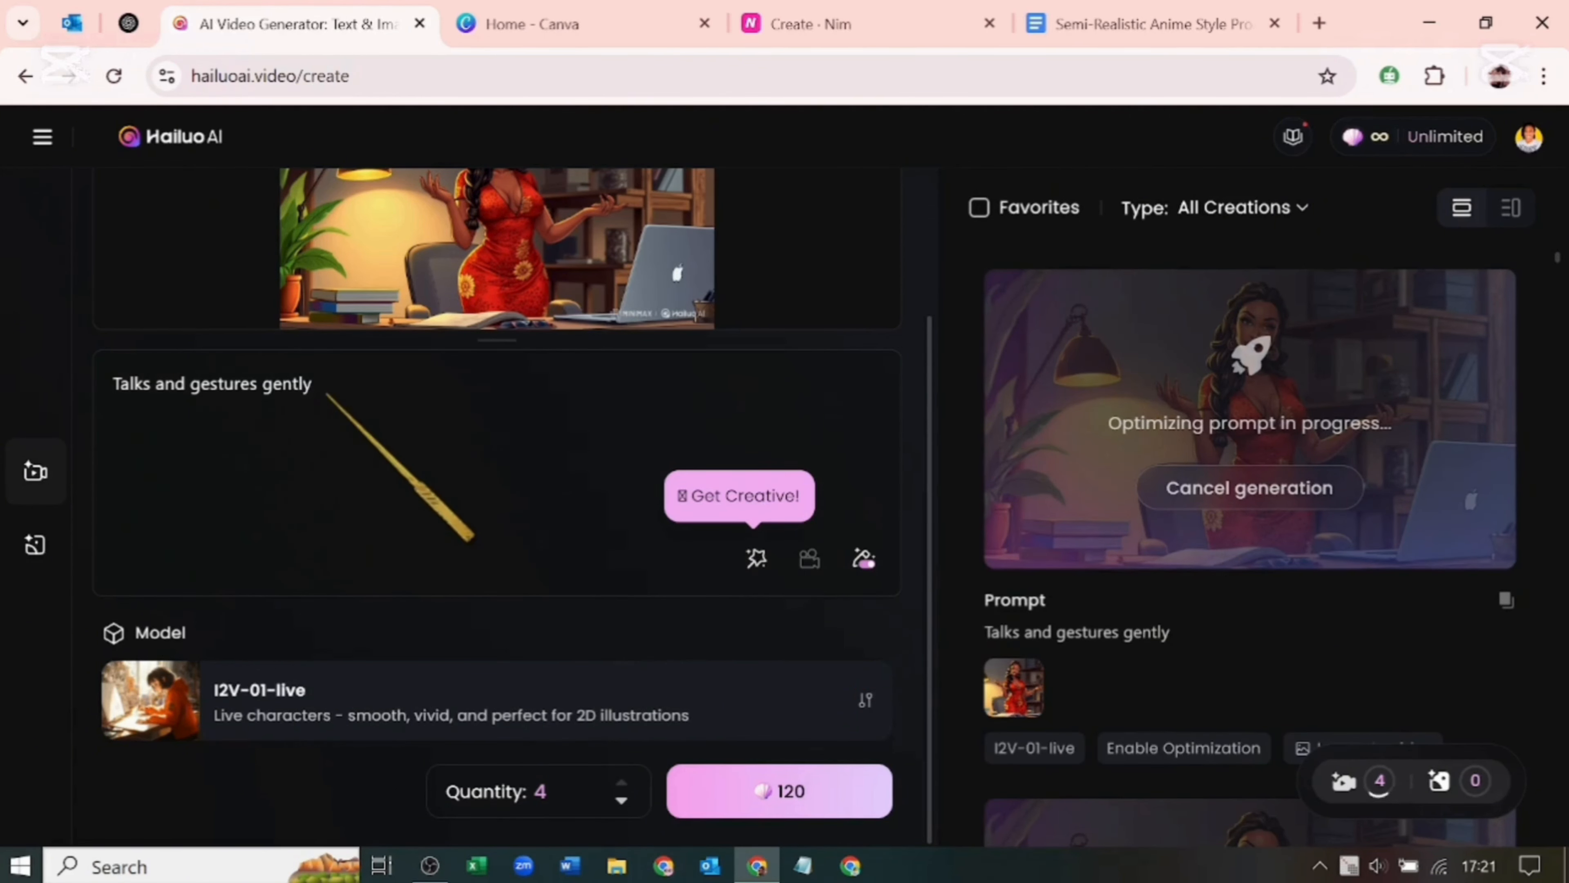
Replace the video prompt with "Smile, talk and wave"
{"action": "scroll", "coordinate": [327, 396], "scroll_direction": "up", "scroll_amount": 3}
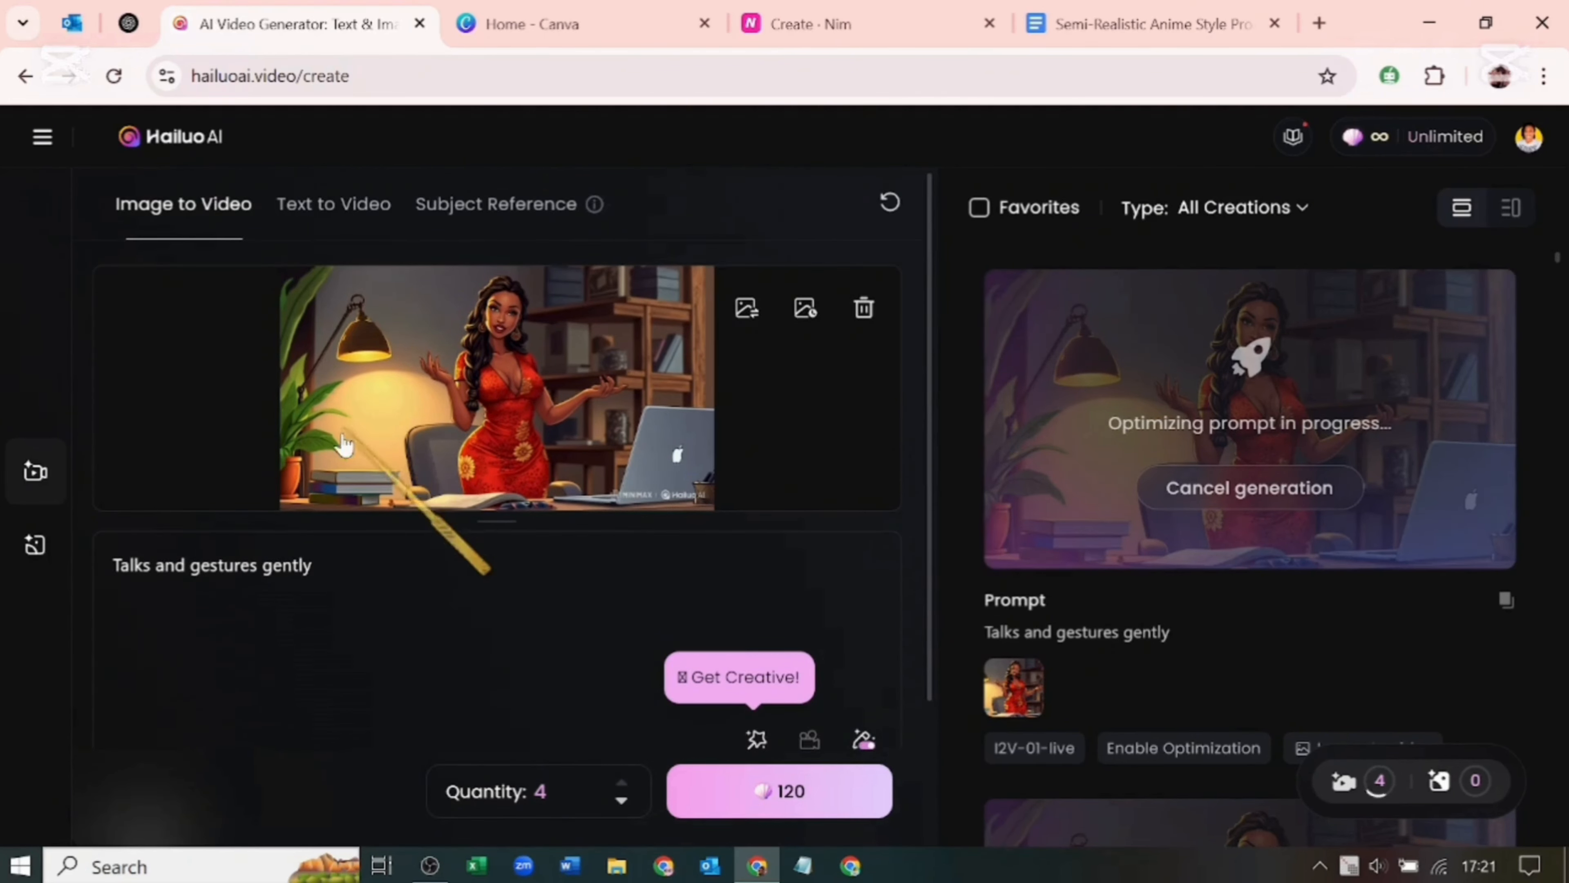
{"action": "type", "text": "Smile, talk and wave"}
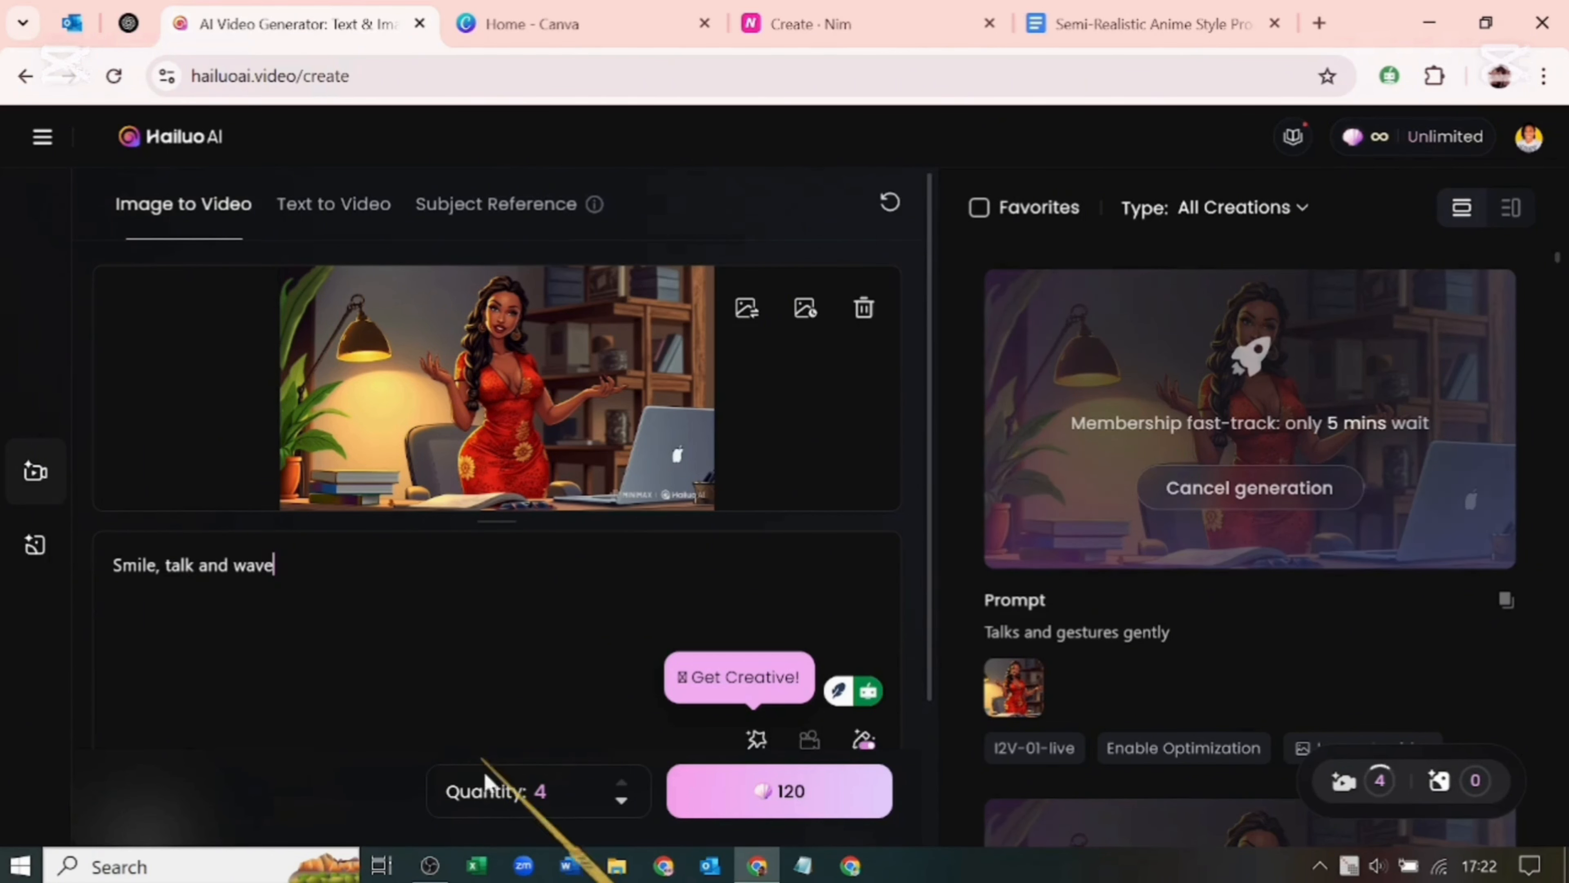
Set the video generation quantity to 1 and check the selected model and prompt options
{"action": "left_click", "coordinate": [620, 802]}
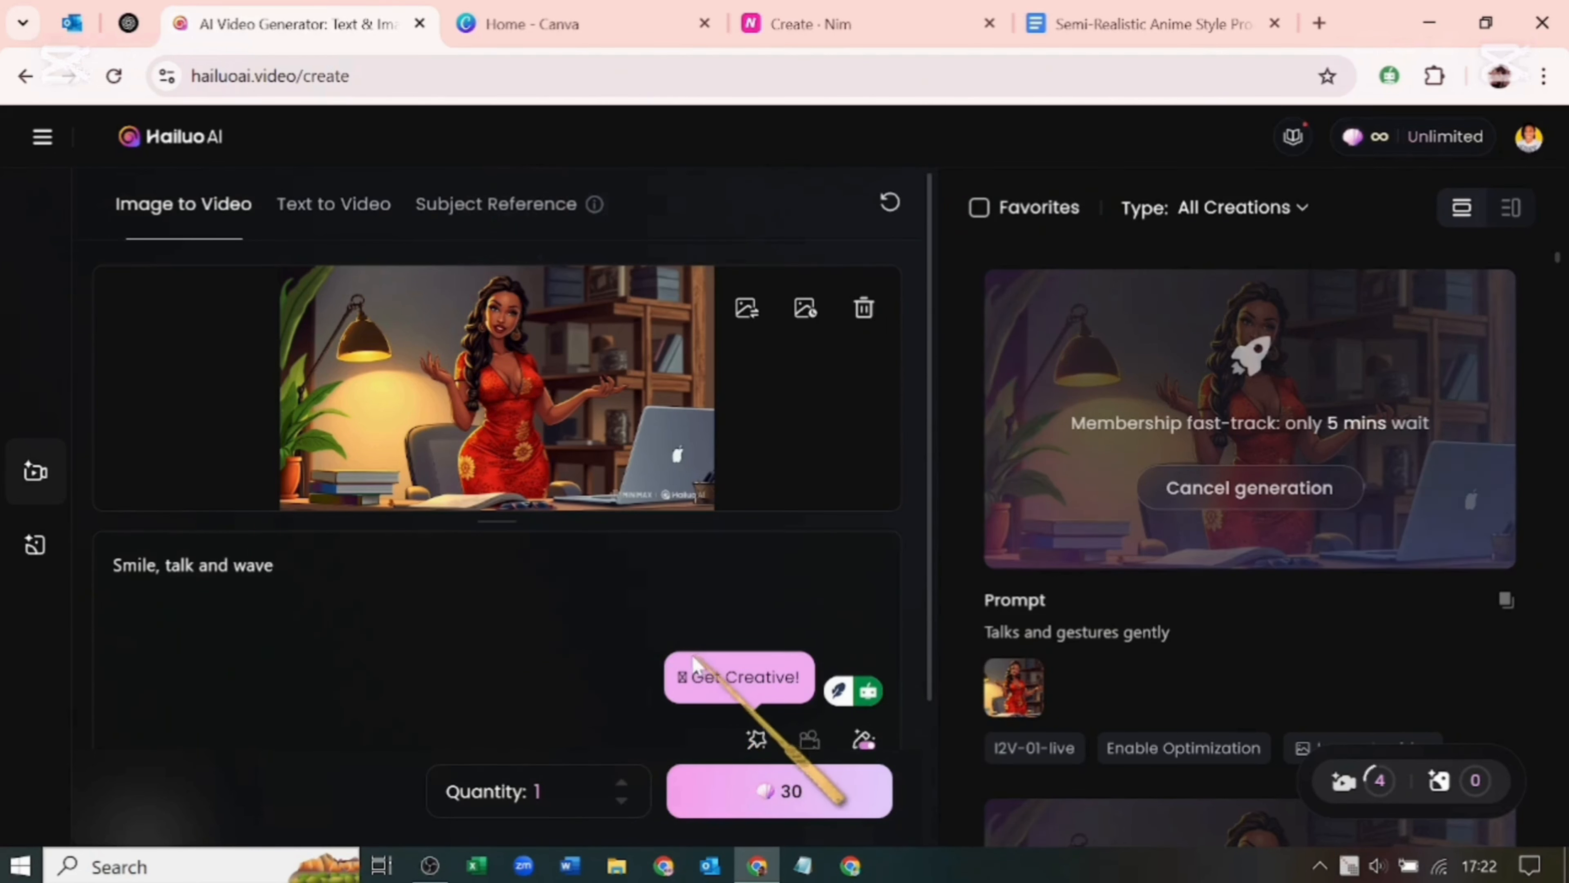
{"action": "scroll", "coordinate": [584, 606], "scroll_direction": "down", "scroll_amount": 3}
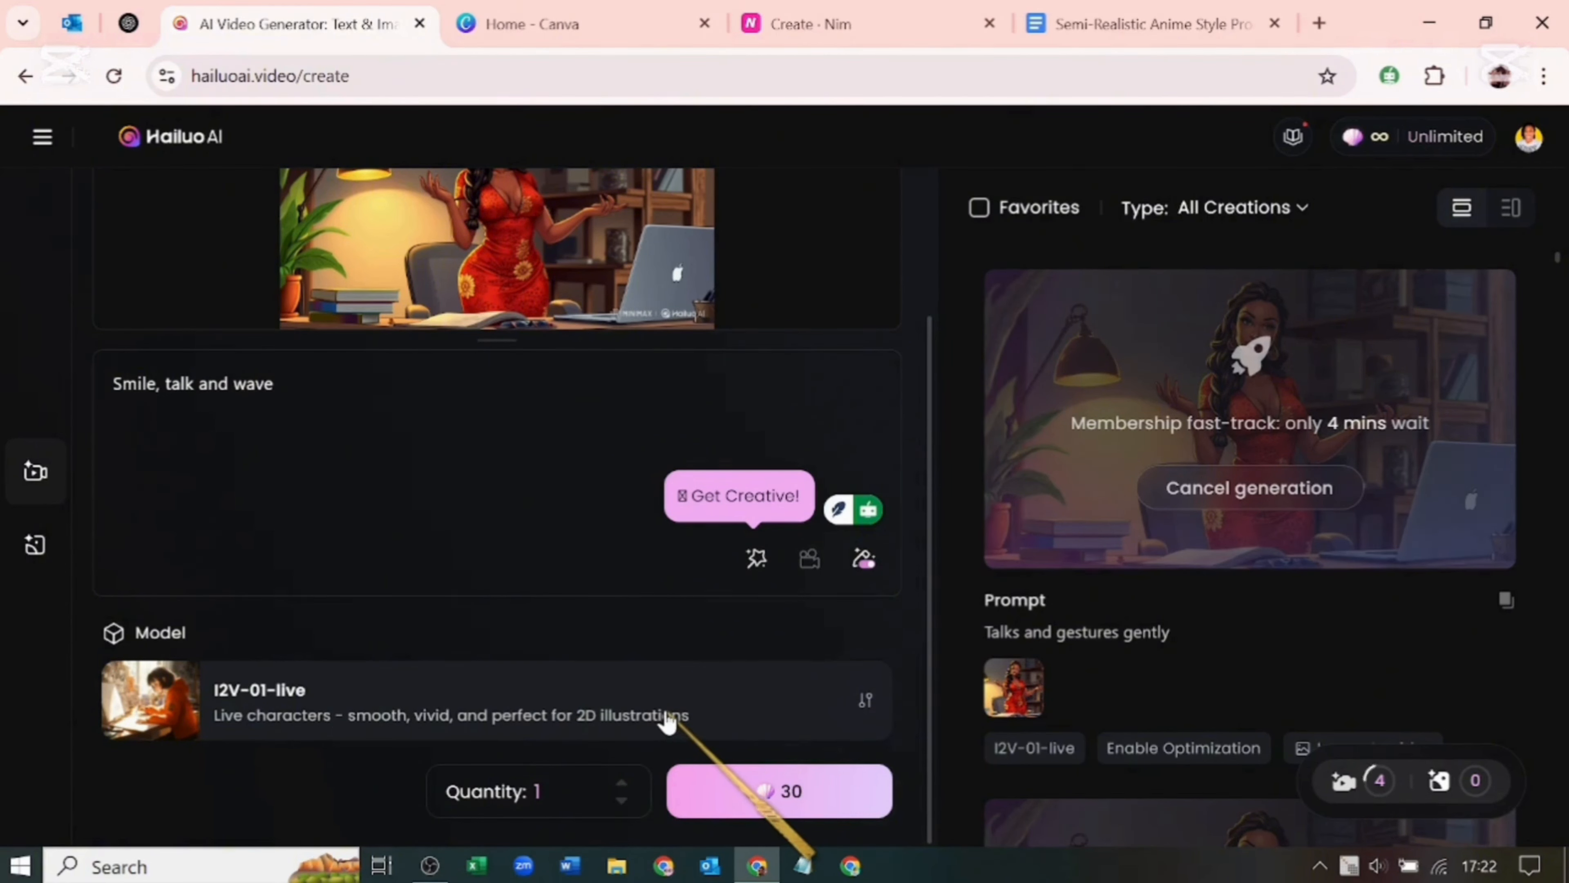
{"action": "mouse_move", "coordinate": [862, 564]}
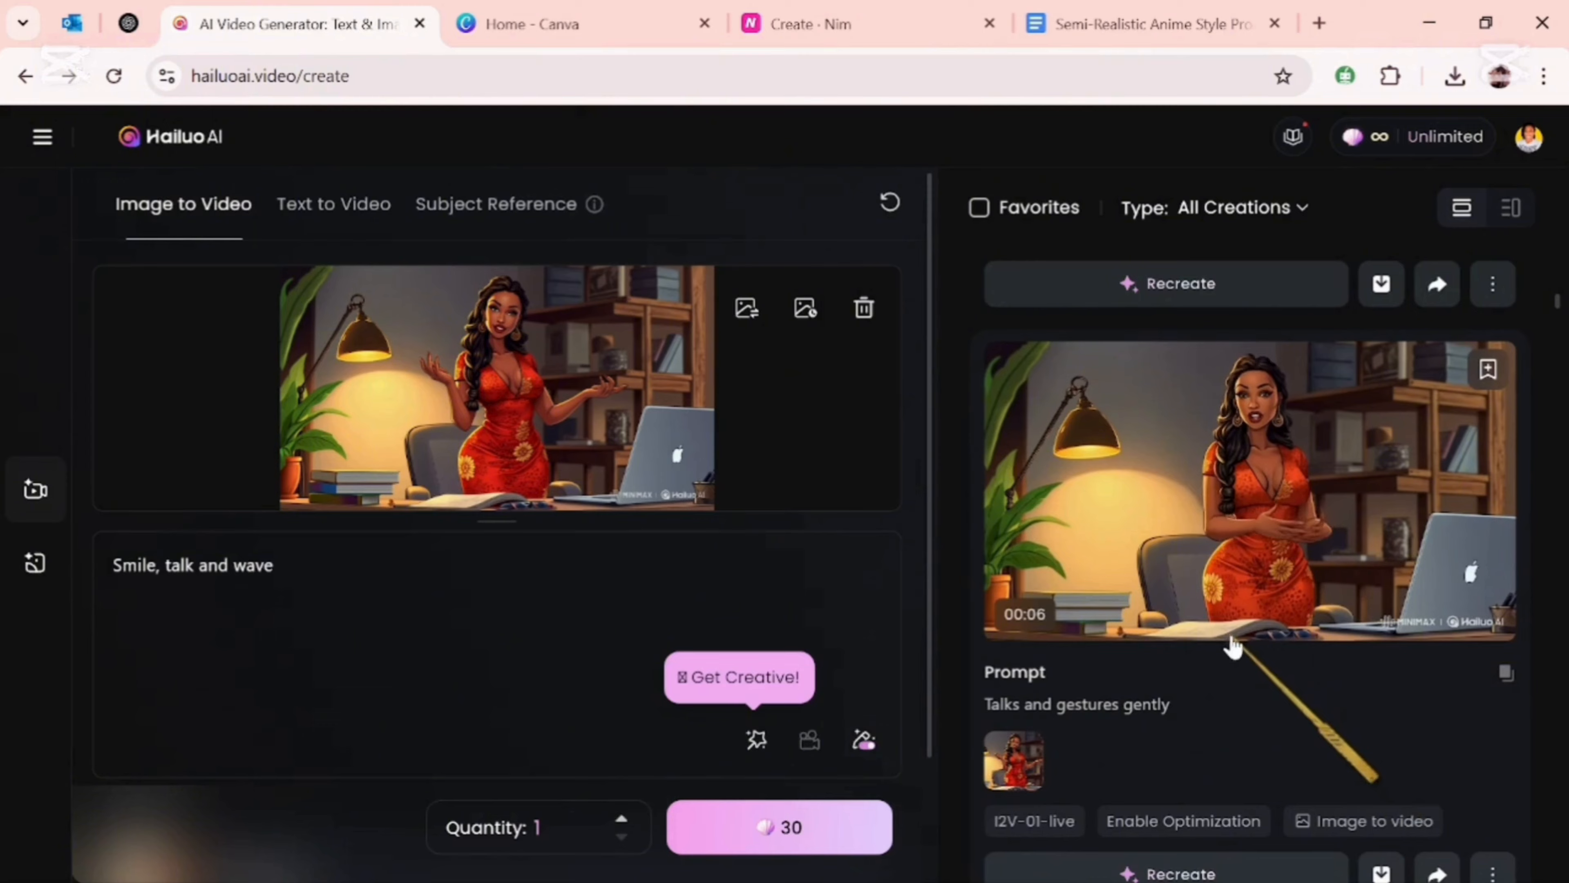
Review the generated avatar videos and download the "Talks, smile and wave" clips without a watermark
{"action": "scroll", "coordinate": [1230, 642], "scroll_direction": "down", "scroll_amount": 3}
{"action": "scroll", "coordinate": [1244, 656], "scroll_direction": "up", "scroll_amount": 3}
{"action": "scroll", "coordinate": [1242, 606], "scroll_direction": "up", "scroll_amount": 5}
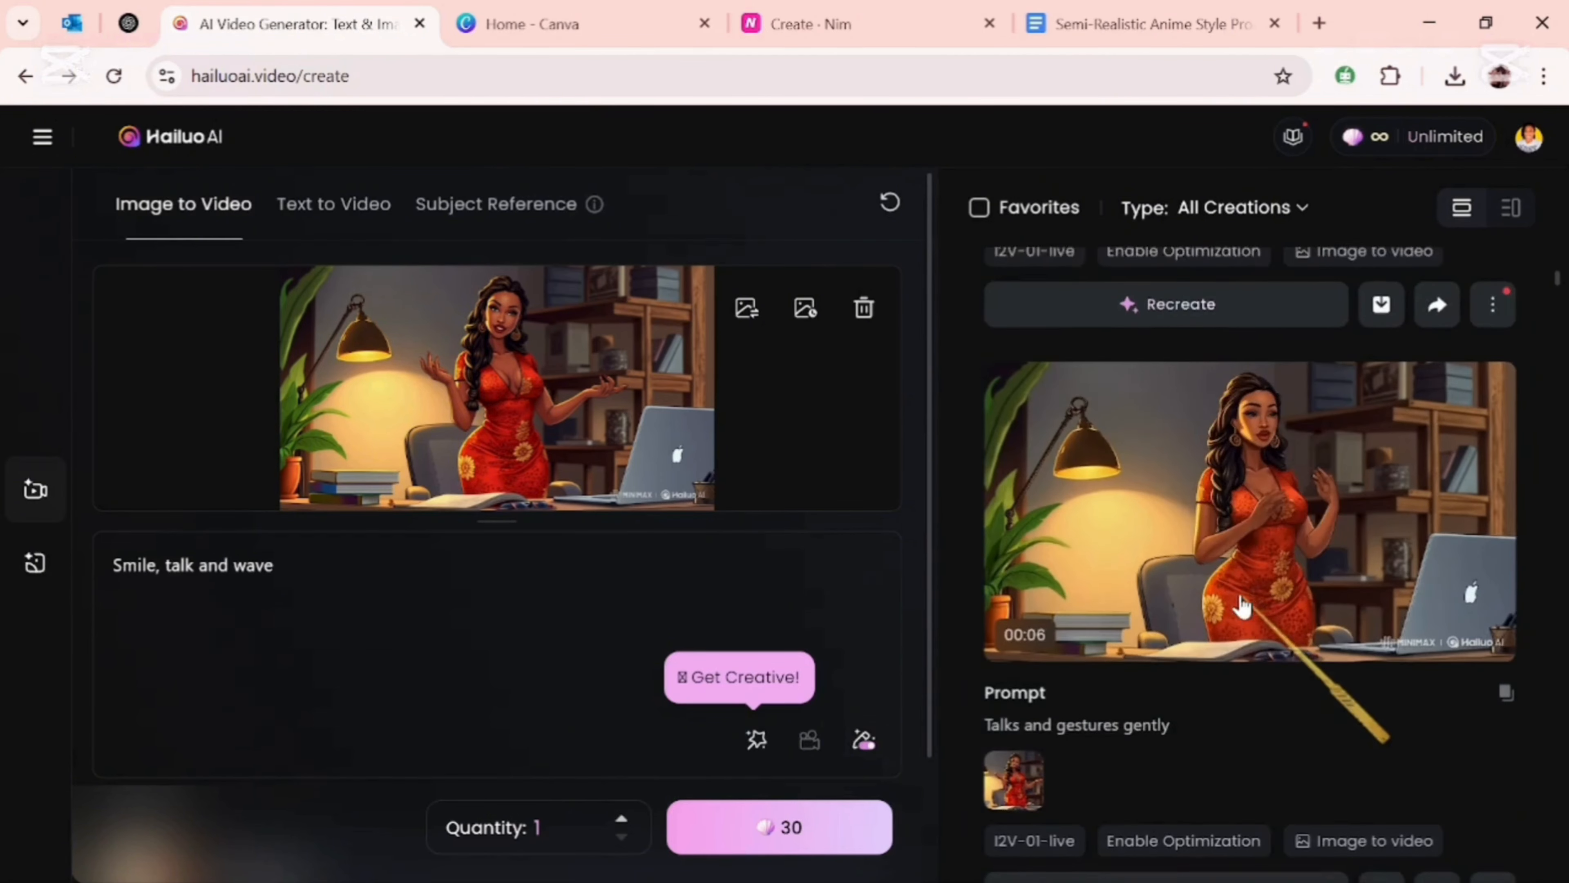
{"action": "left_click", "coordinate": [1382, 825]}
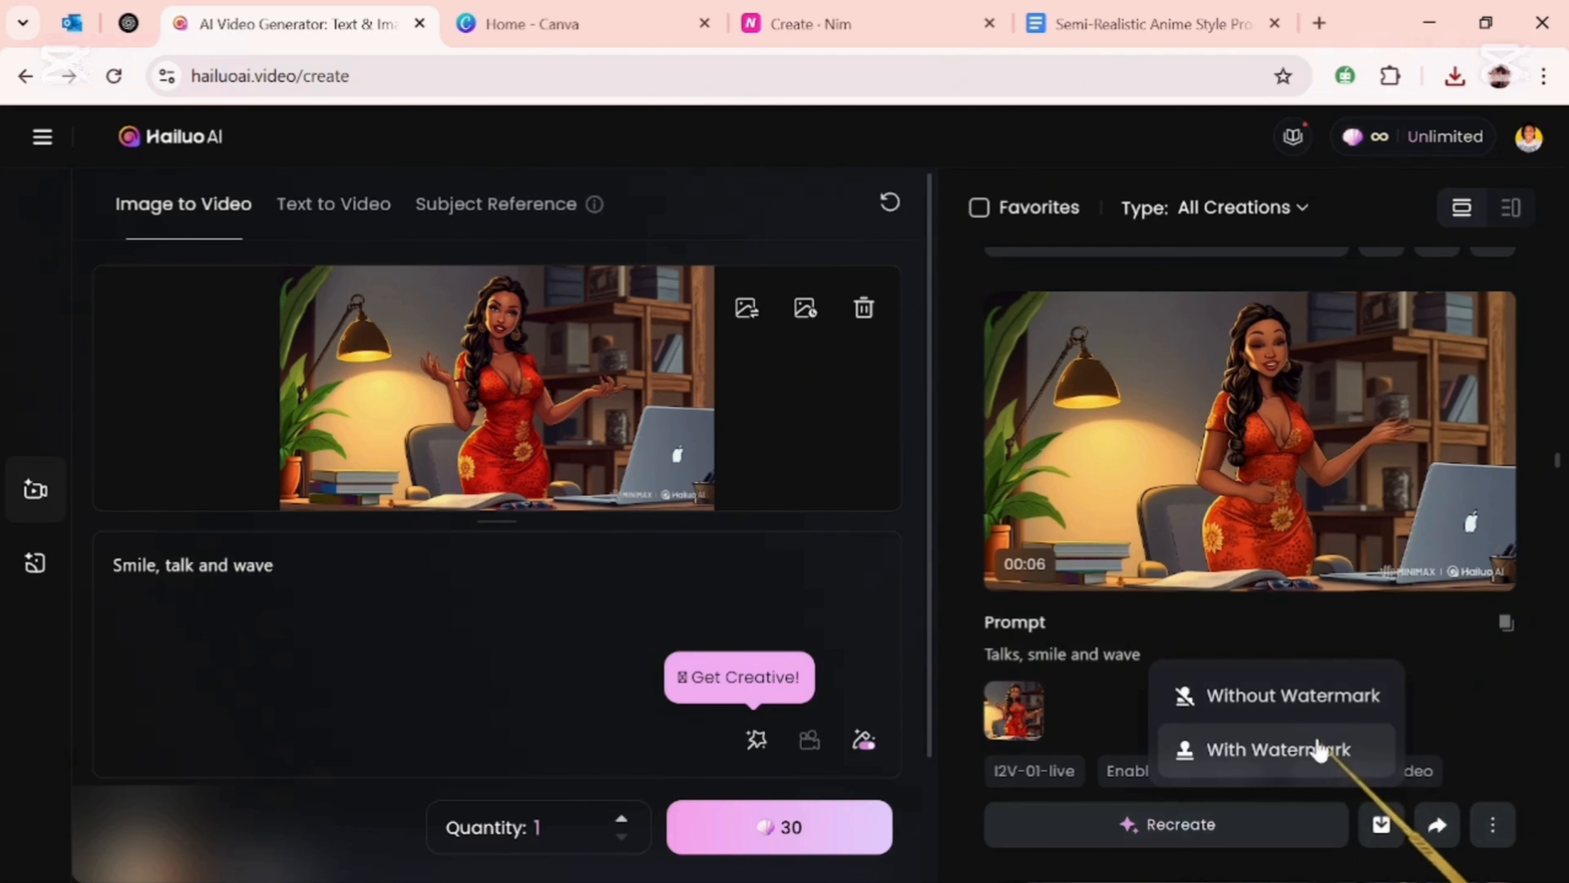
{"action": "left_click", "coordinate": [1303, 720]}
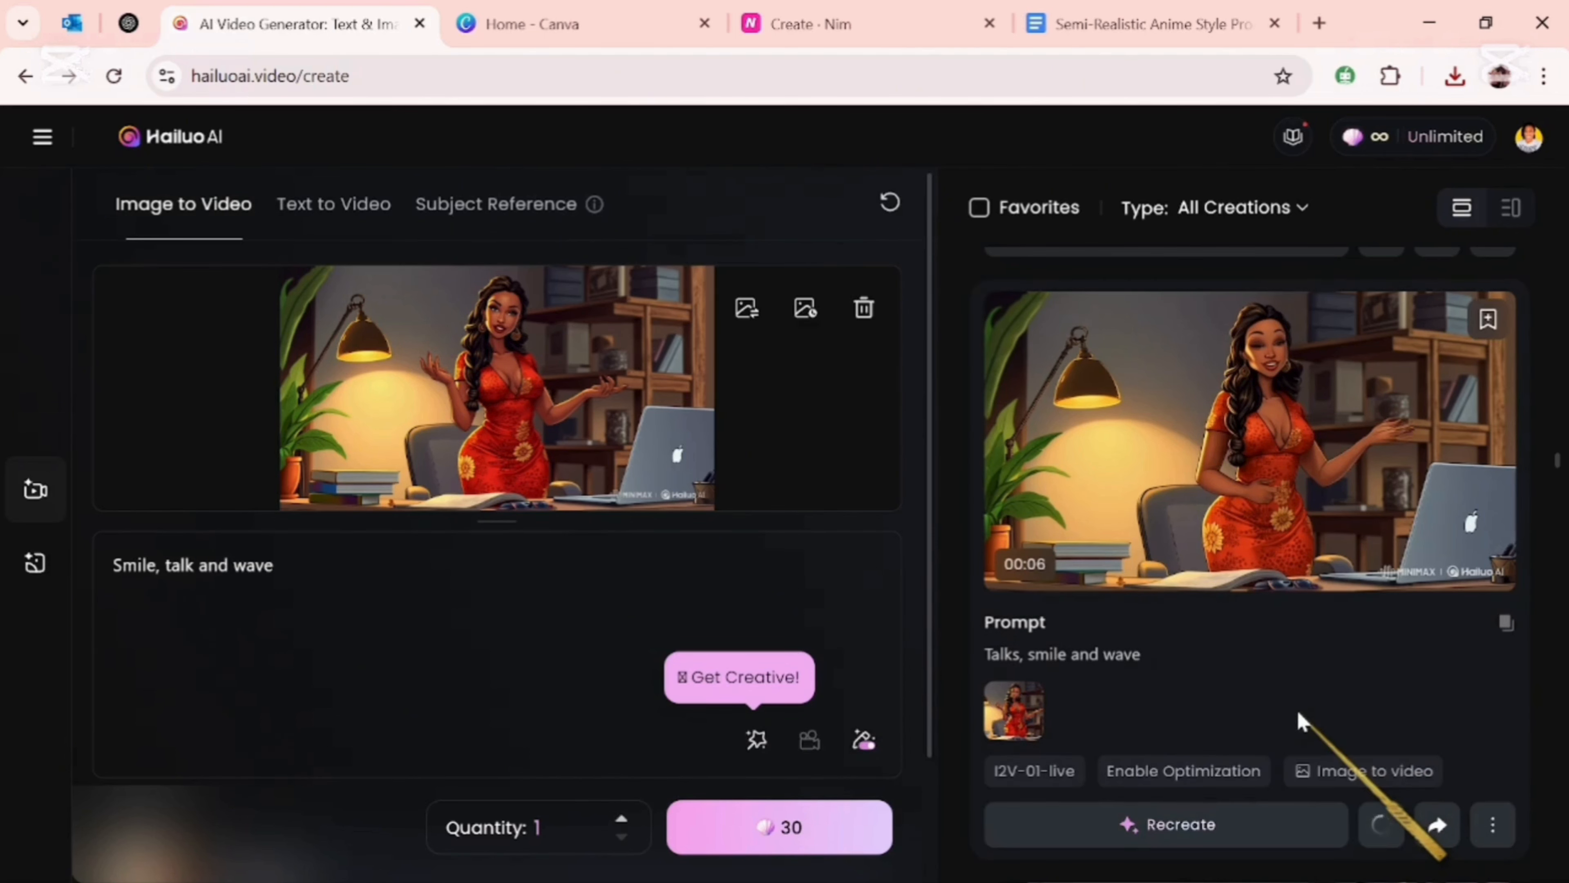
{"action": "left_click", "coordinate": [1377, 801]}
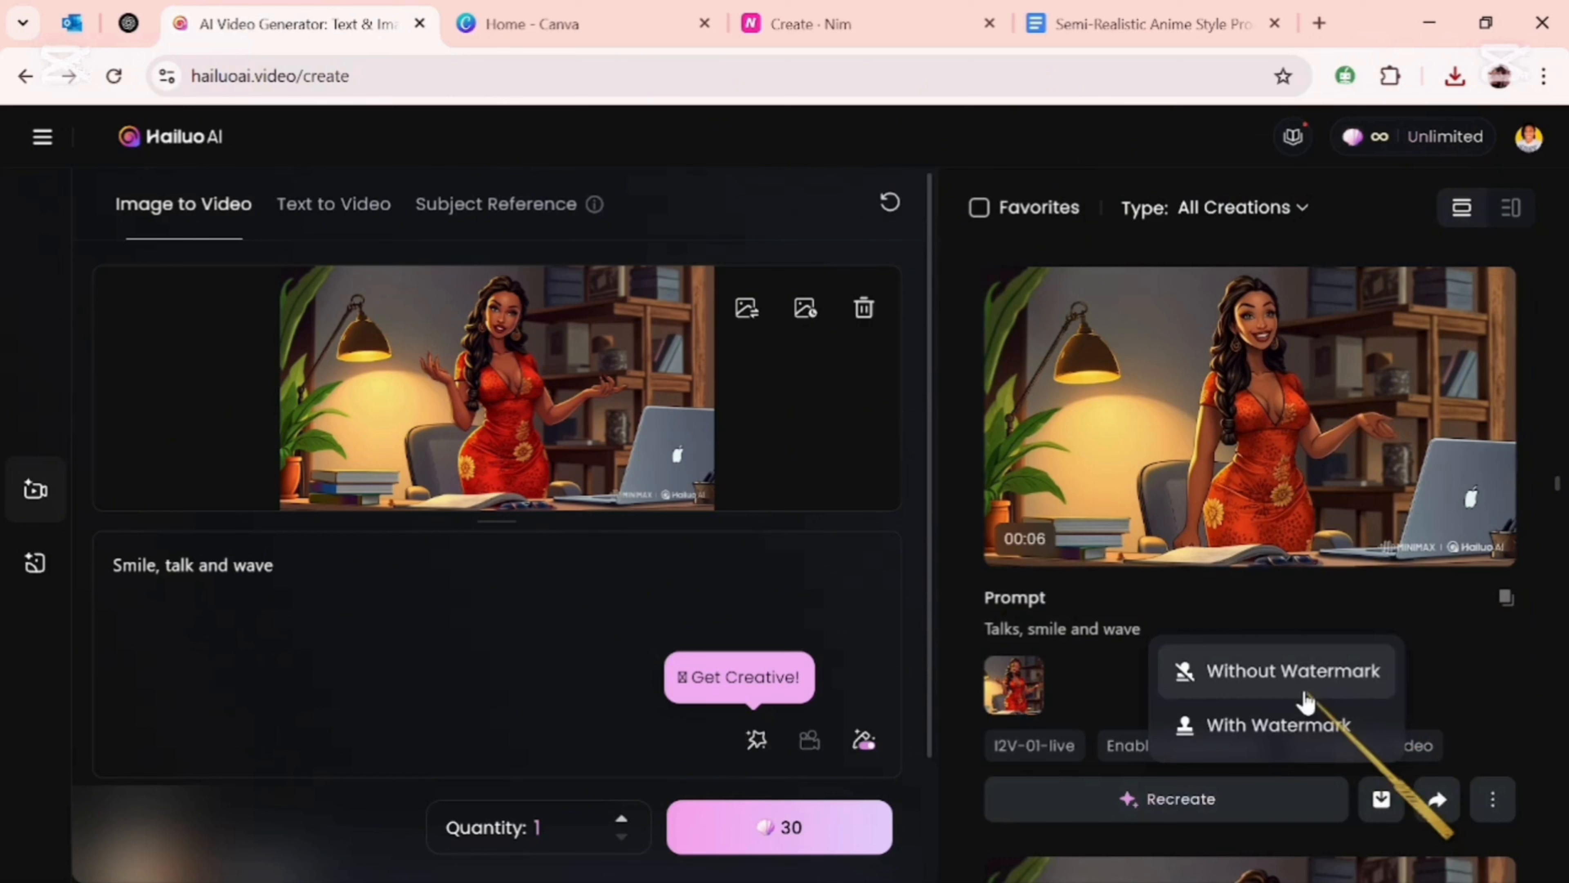
{"action": "scroll", "coordinate": [1130, 452], "scroll_direction": "down", "scroll_amount": 5}
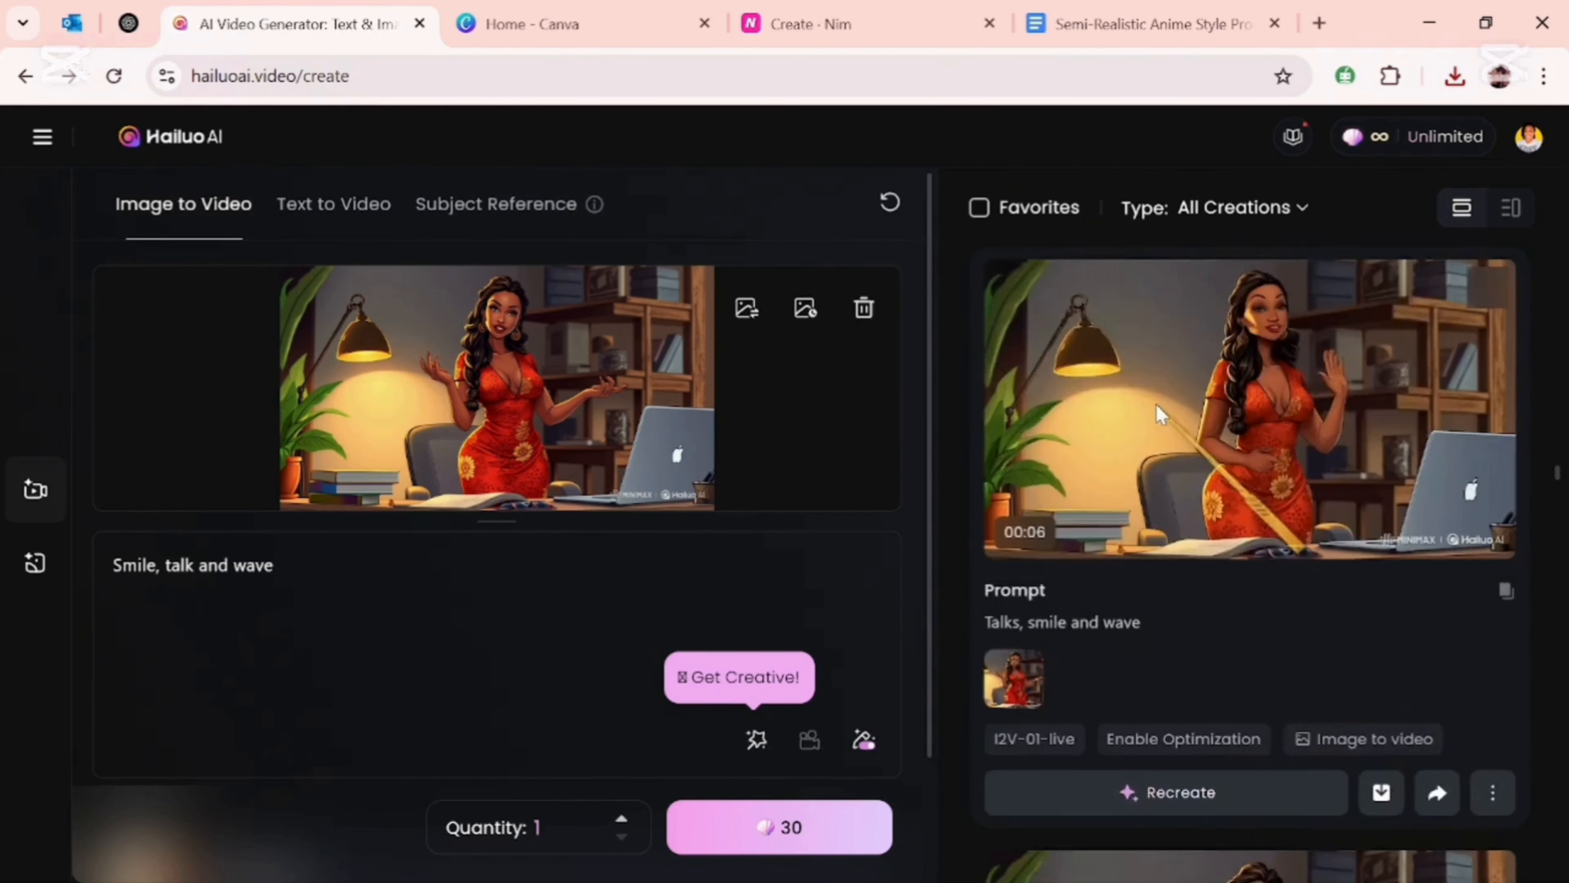
{"action": "scroll", "coordinate": [1157, 379], "scroll_direction": "down", "scroll_amount": 8}
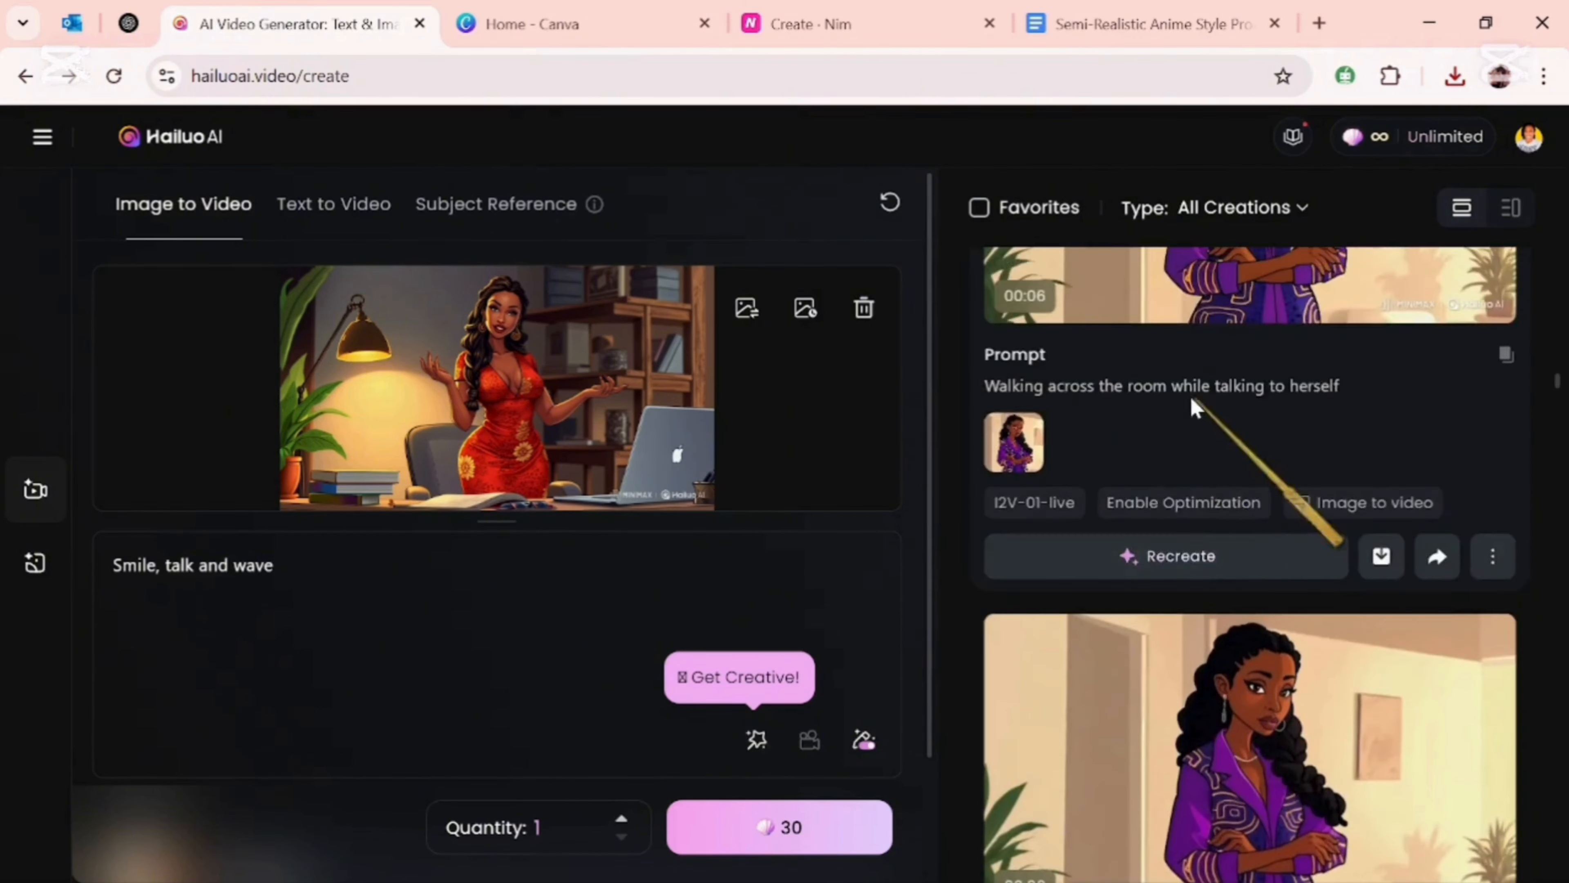
{"action": "scroll", "coordinate": [1157, 379], "scroll_direction": "up", "scroll_amount": 4}
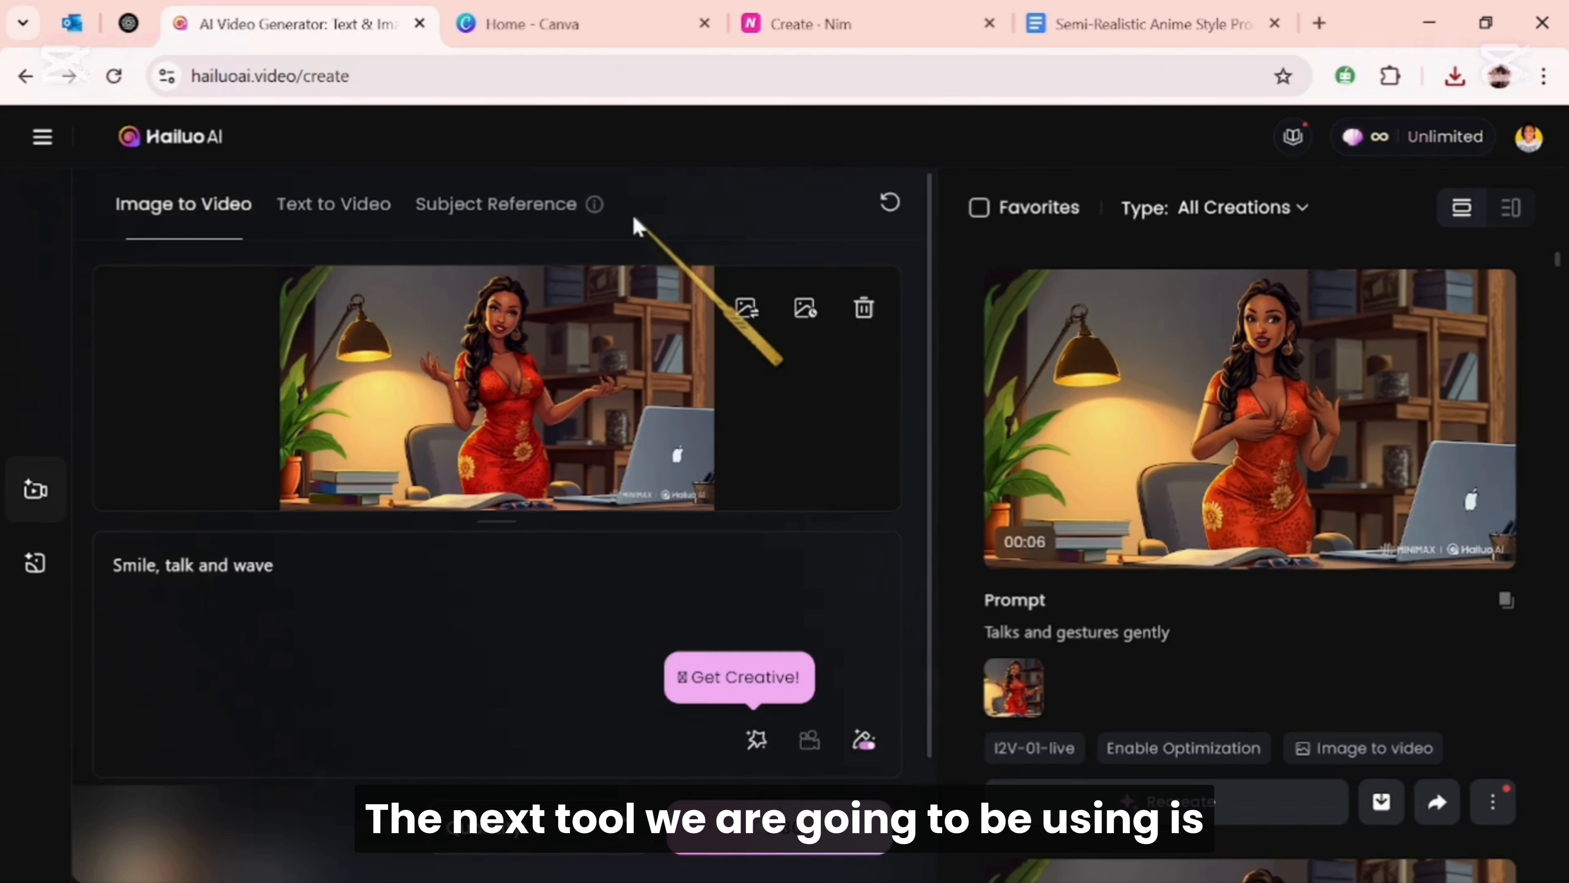
Switch to Canva, create a YouTube video design and upload the four downloaded clips to the "AI Avatar that talks" folder
{"action": "left_click", "coordinate": [640, 27]}
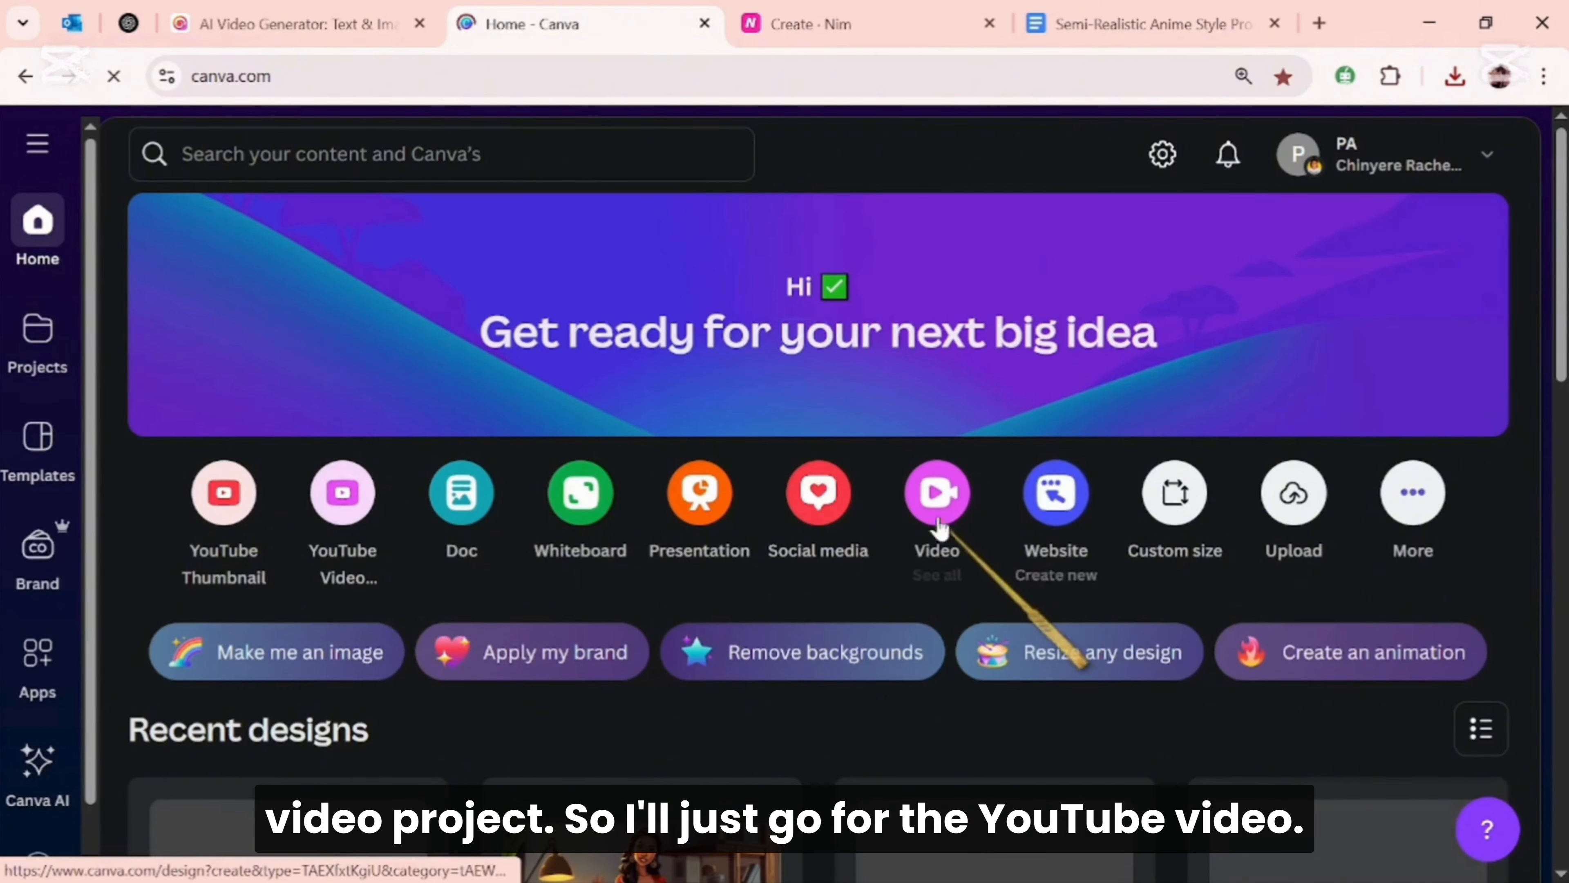
{"action": "left_click", "coordinate": [367, 526]}
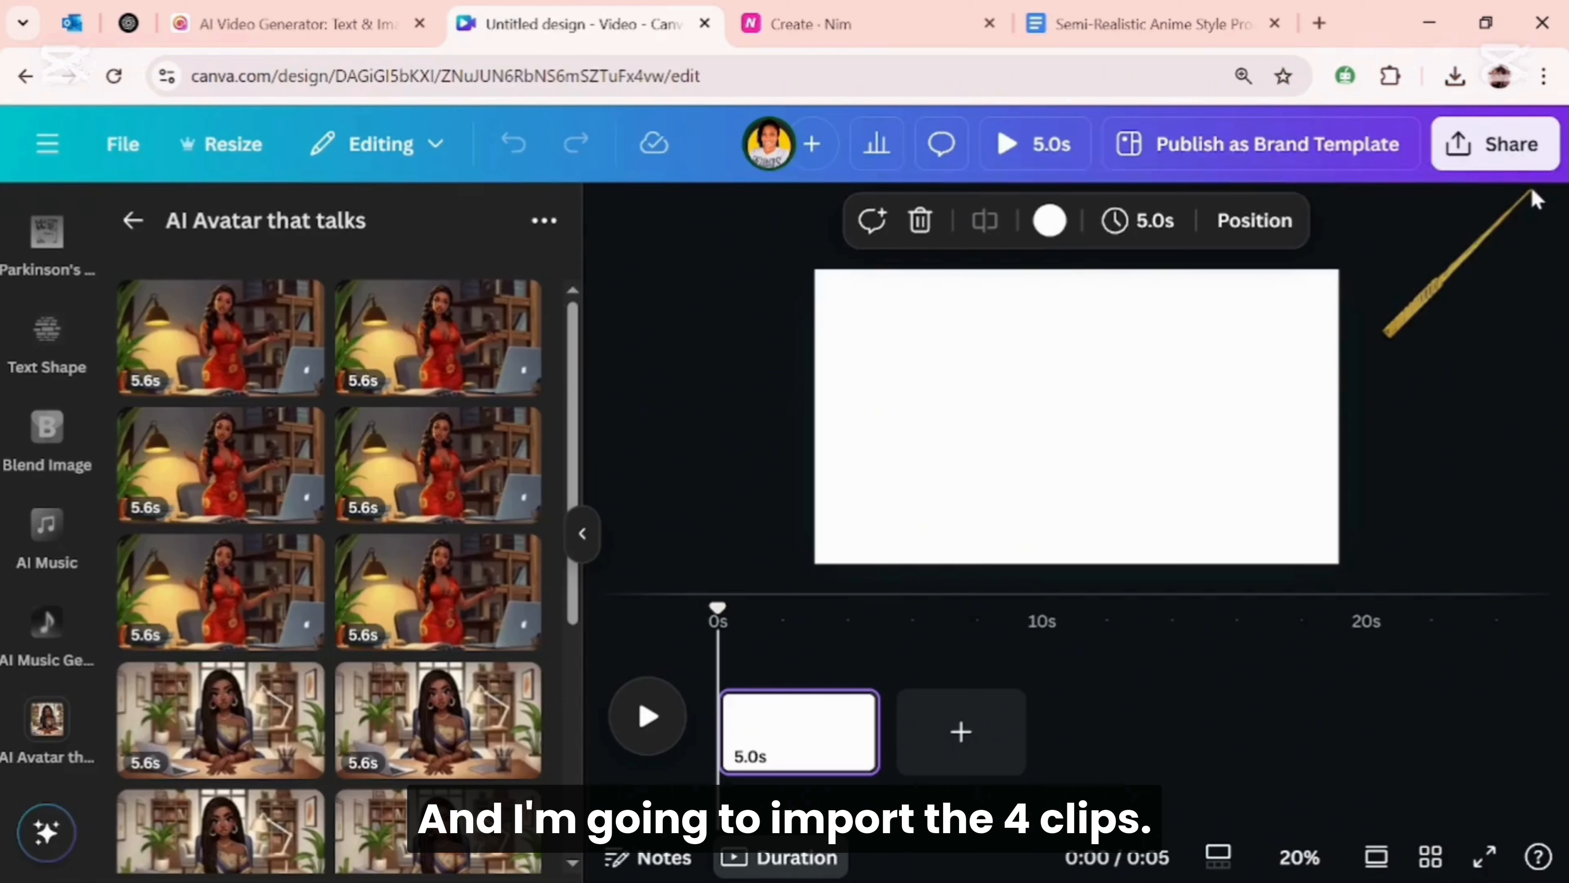
{"action": "left_click", "coordinate": [1455, 76]}
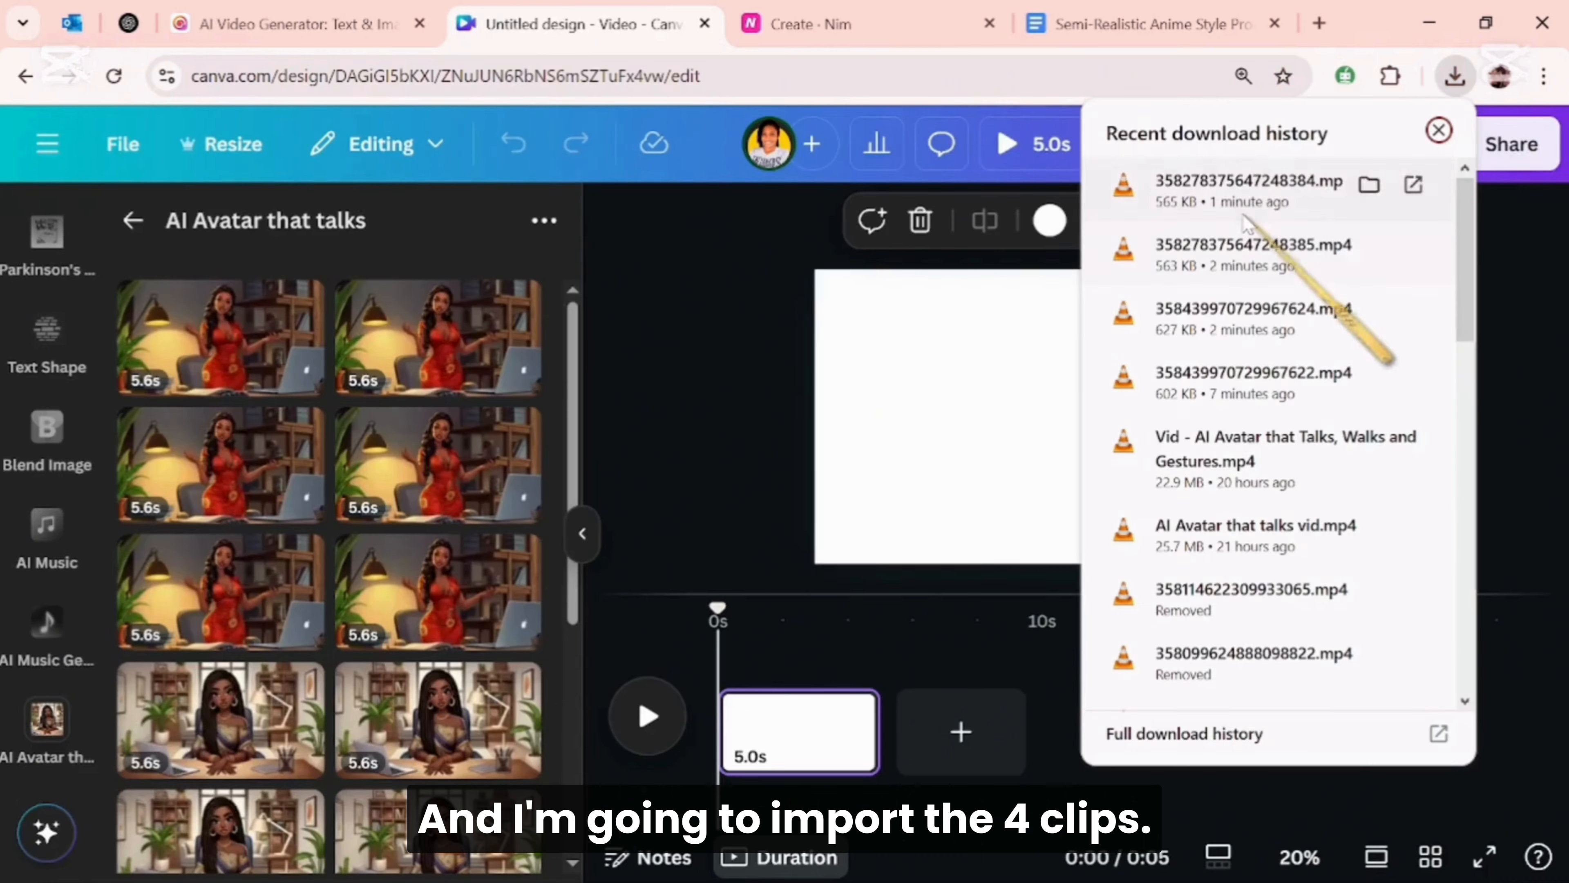
{"action": "left_click_drag", "start_coordinate": [1254, 315], "coordinate": [449, 526]}
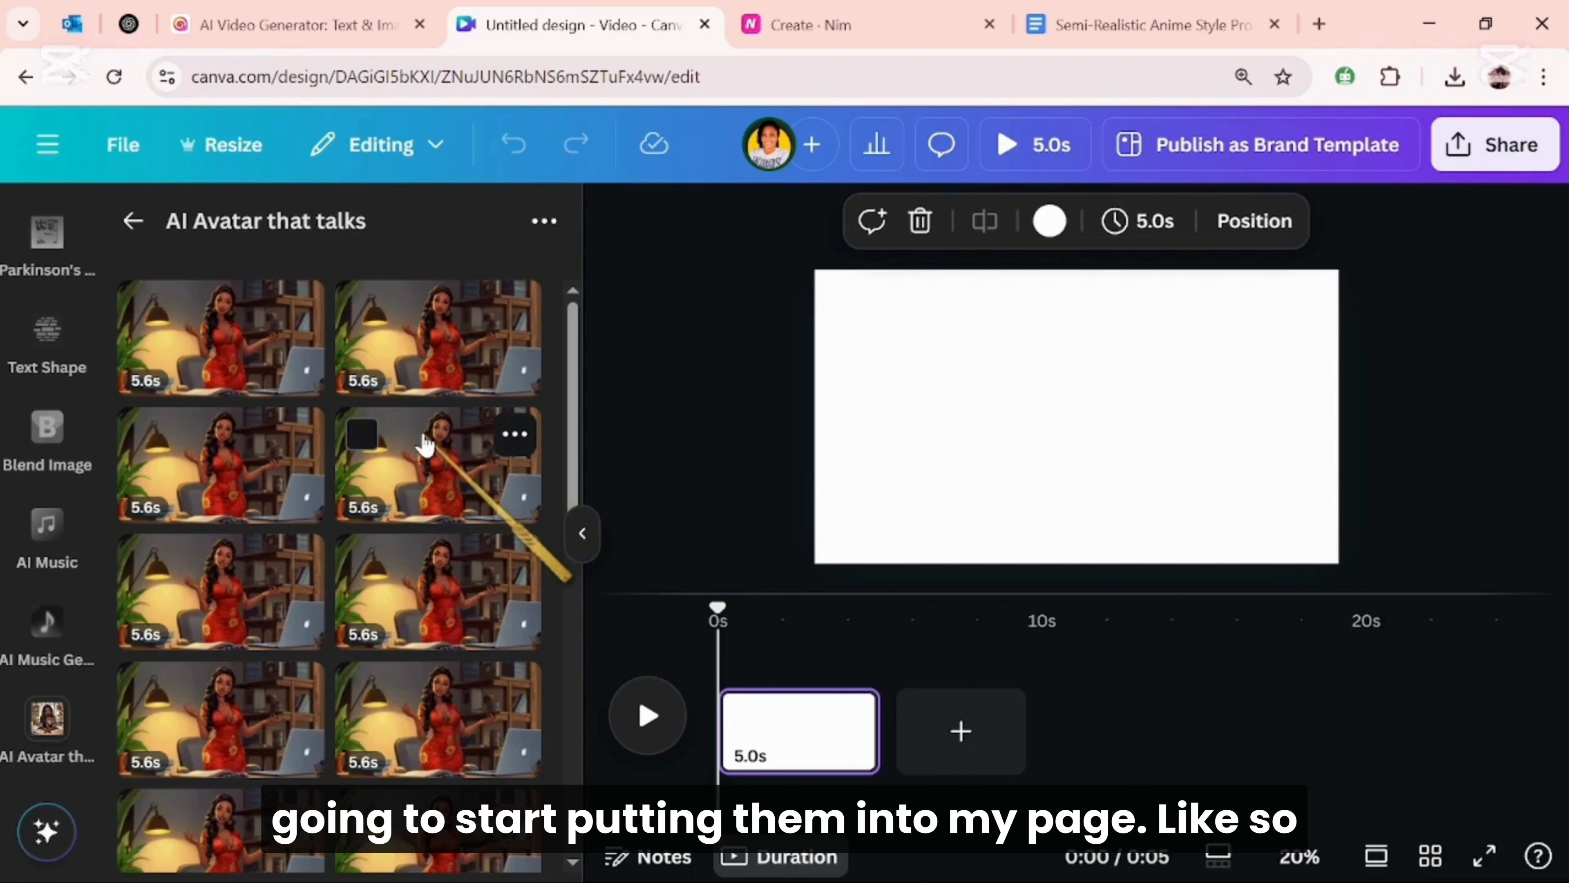
Place the four uploaded avatar clips one after another as separate pages on the timeline
{"action": "left_click_drag", "start_coordinate": [420, 441], "coordinate": [779, 723]}
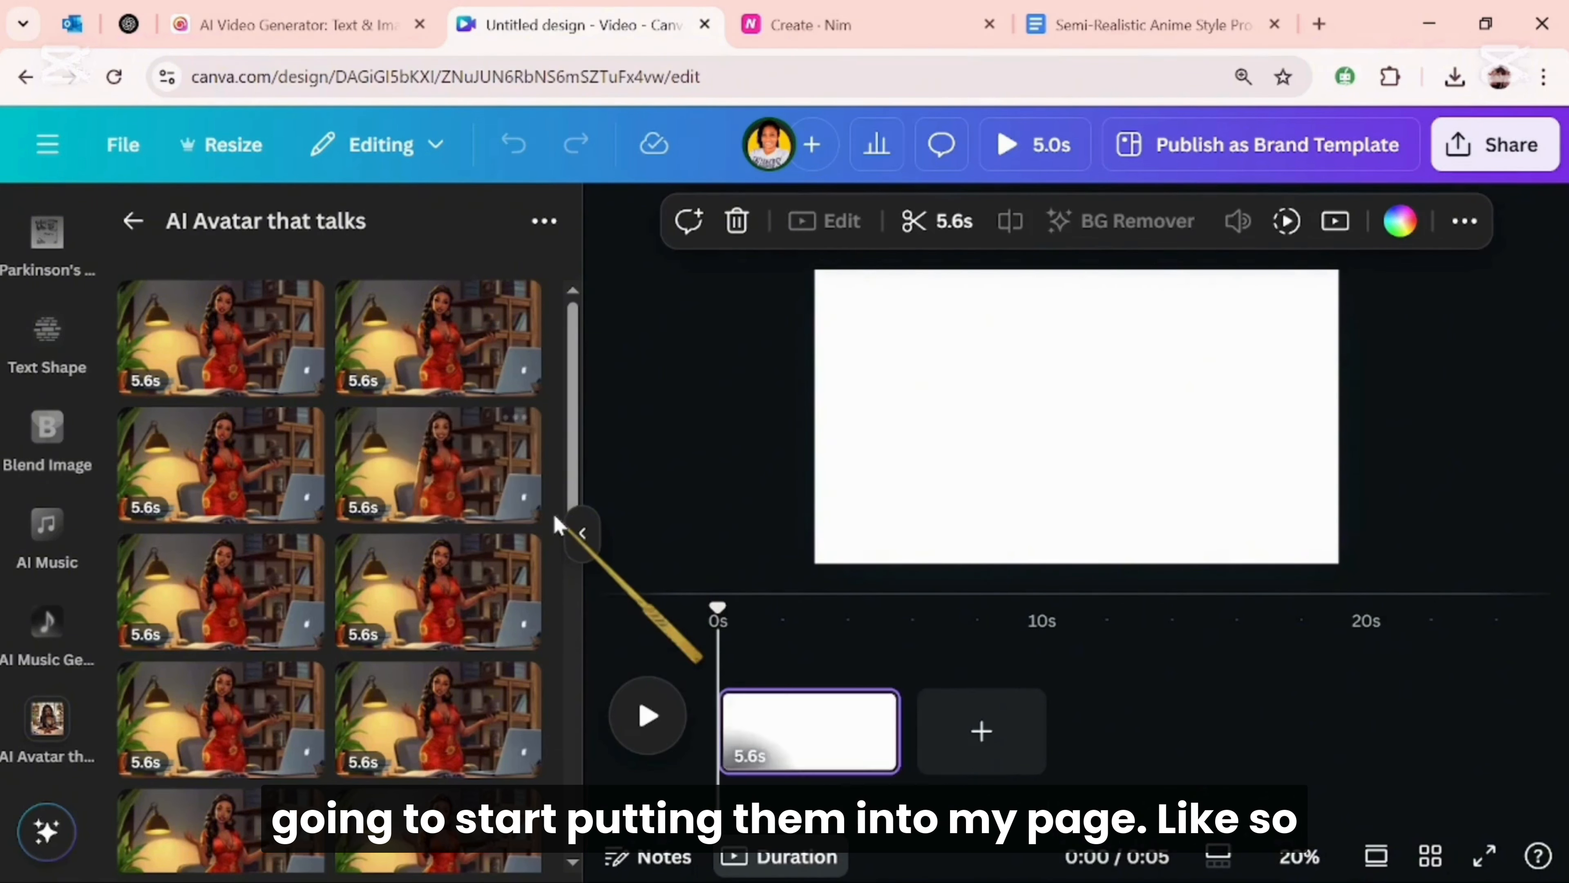
{"action": "left_click_drag", "start_coordinate": [203, 473], "coordinate": [988, 705]}
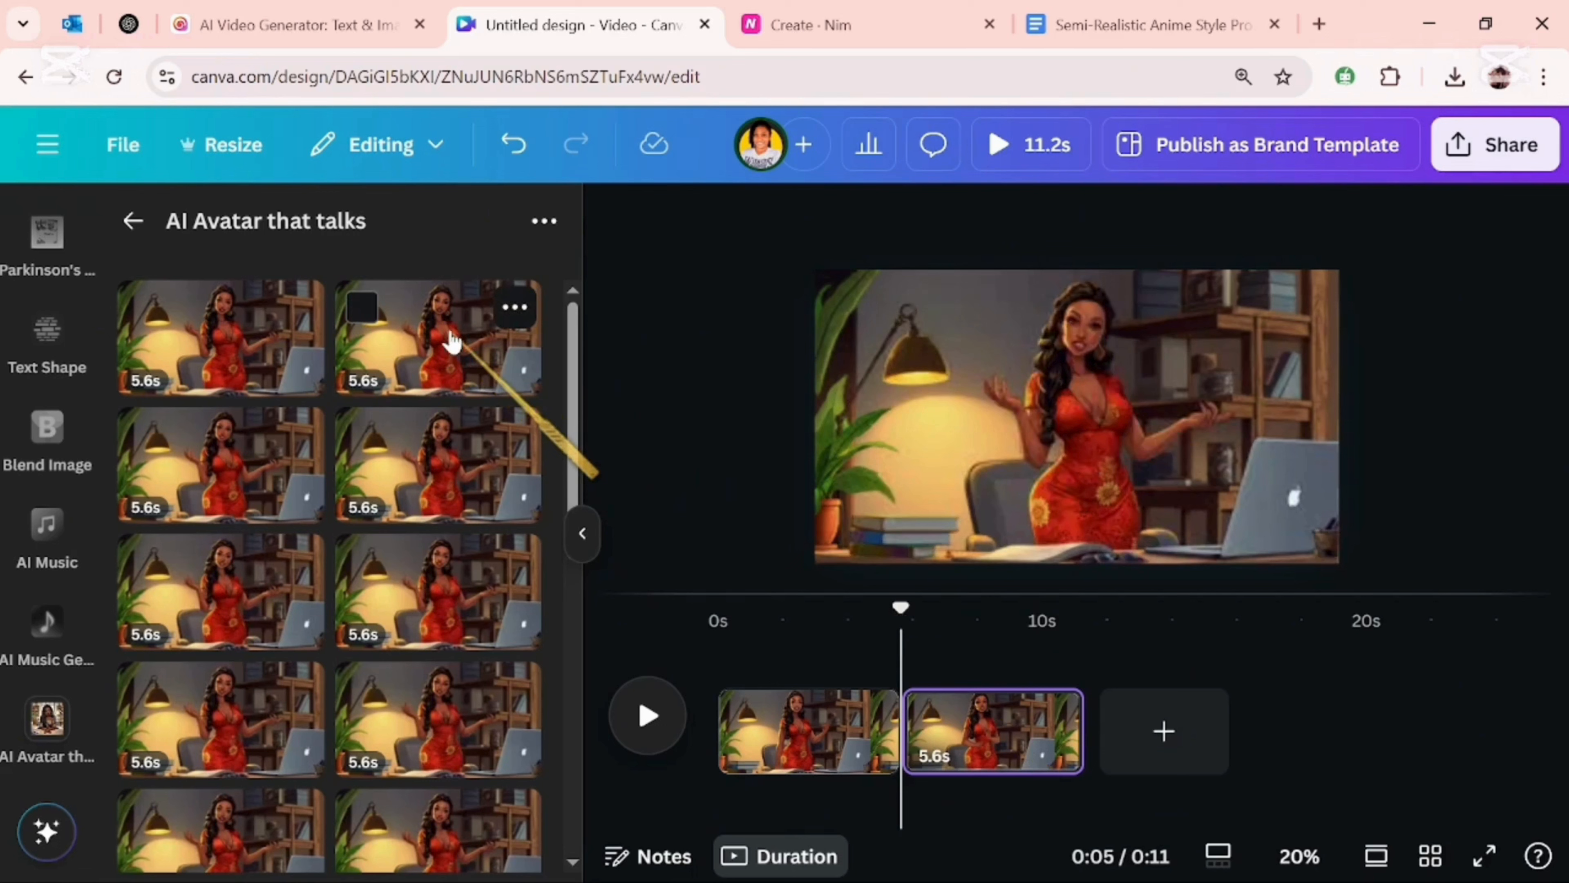
{"action": "left_click_drag", "start_coordinate": [455, 343], "coordinate": [1128, 704]}
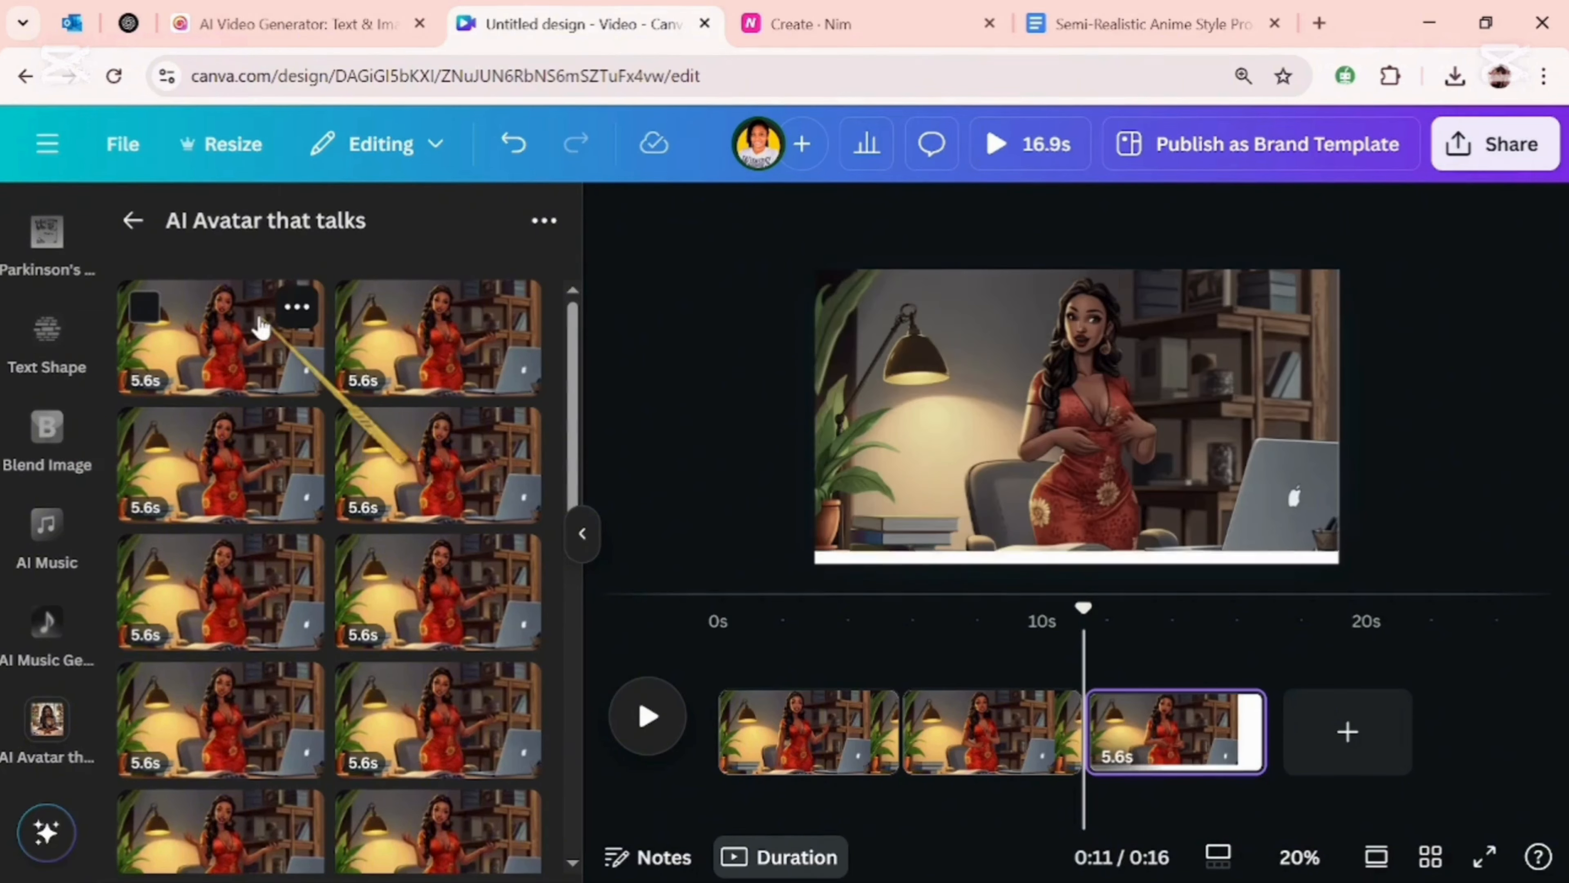
{"action": "left_click_drag", "start_coordinate": [256, 339], "coordinate": [1335, 726]}
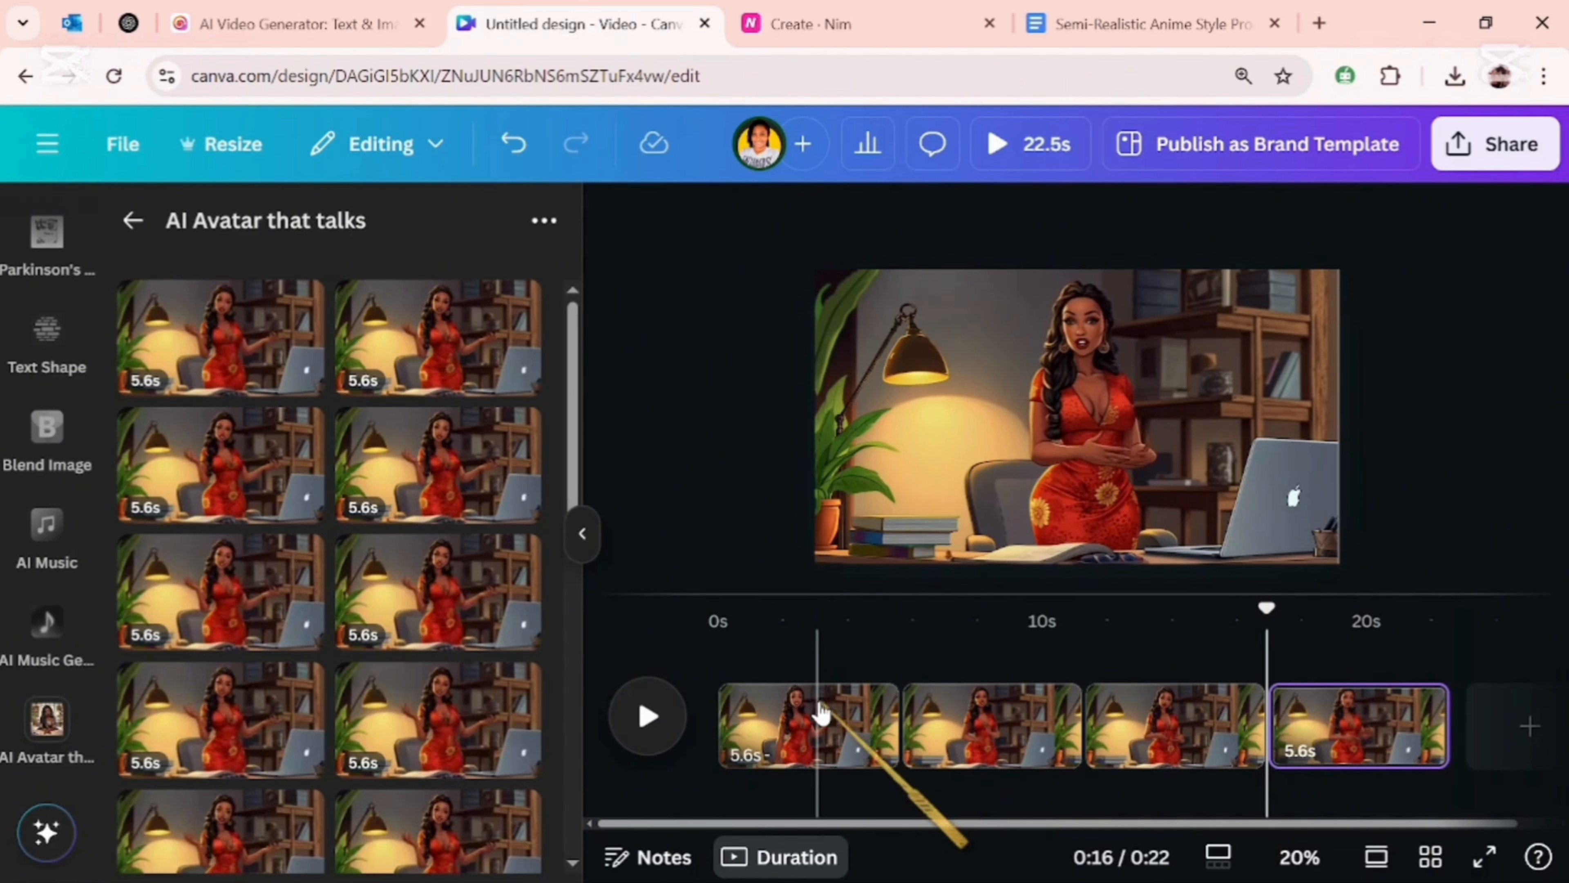
Trim the start of the first clip to a 5.5 s duration and move that clip to the end of the timeline
{"action": "left_click", "coordinate": [821, 723]}
{"action": "left_click", "coordinate": [818, 727]}
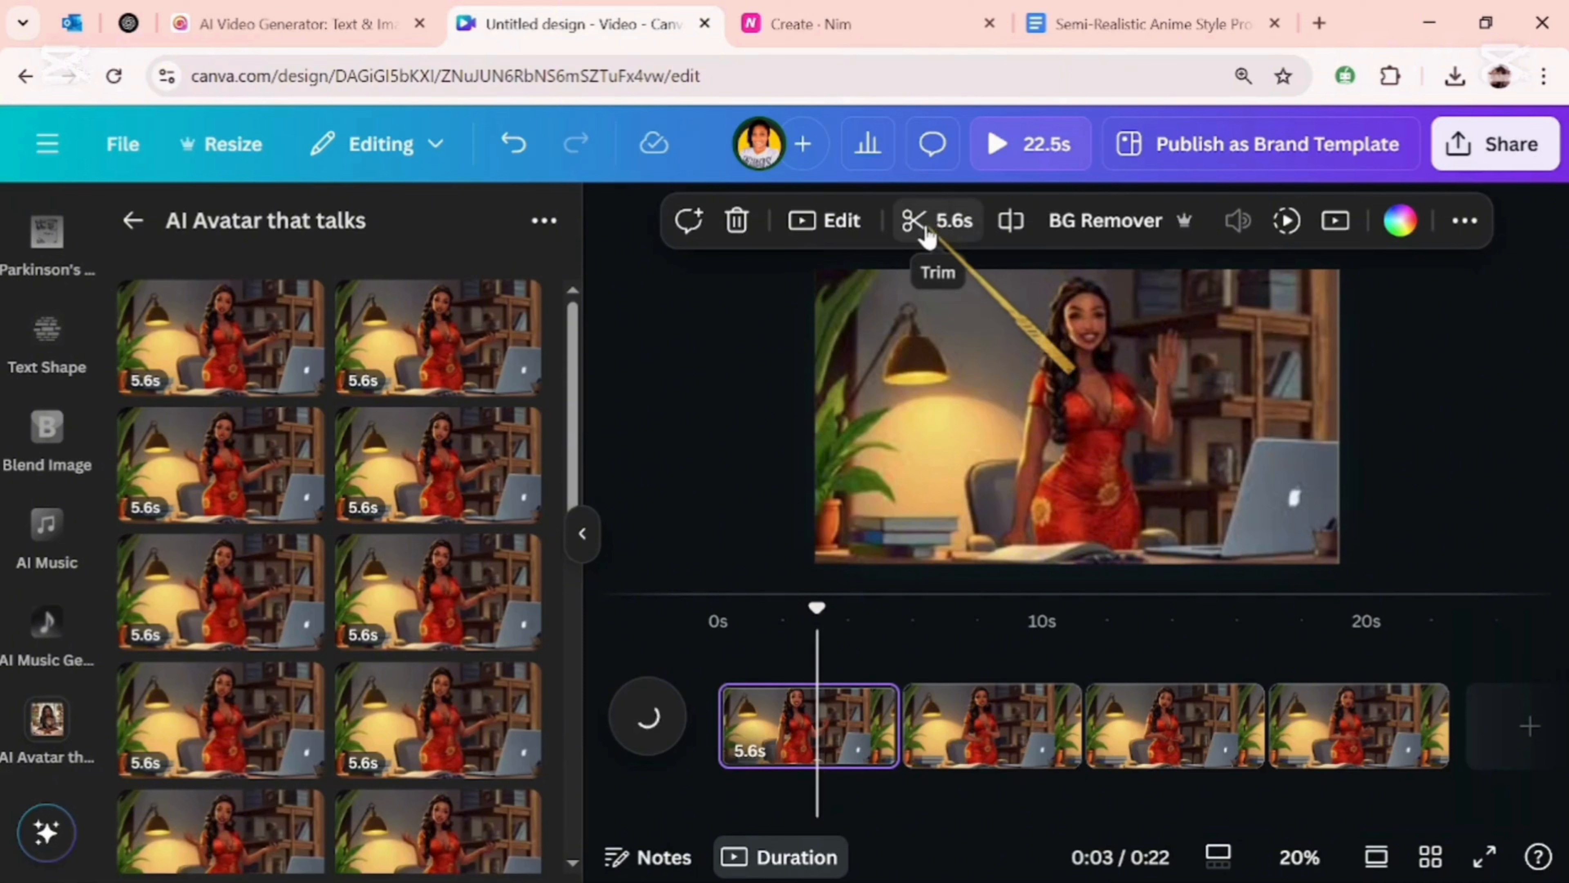
{"action": "left_click", "coordinate": [584, 533]}
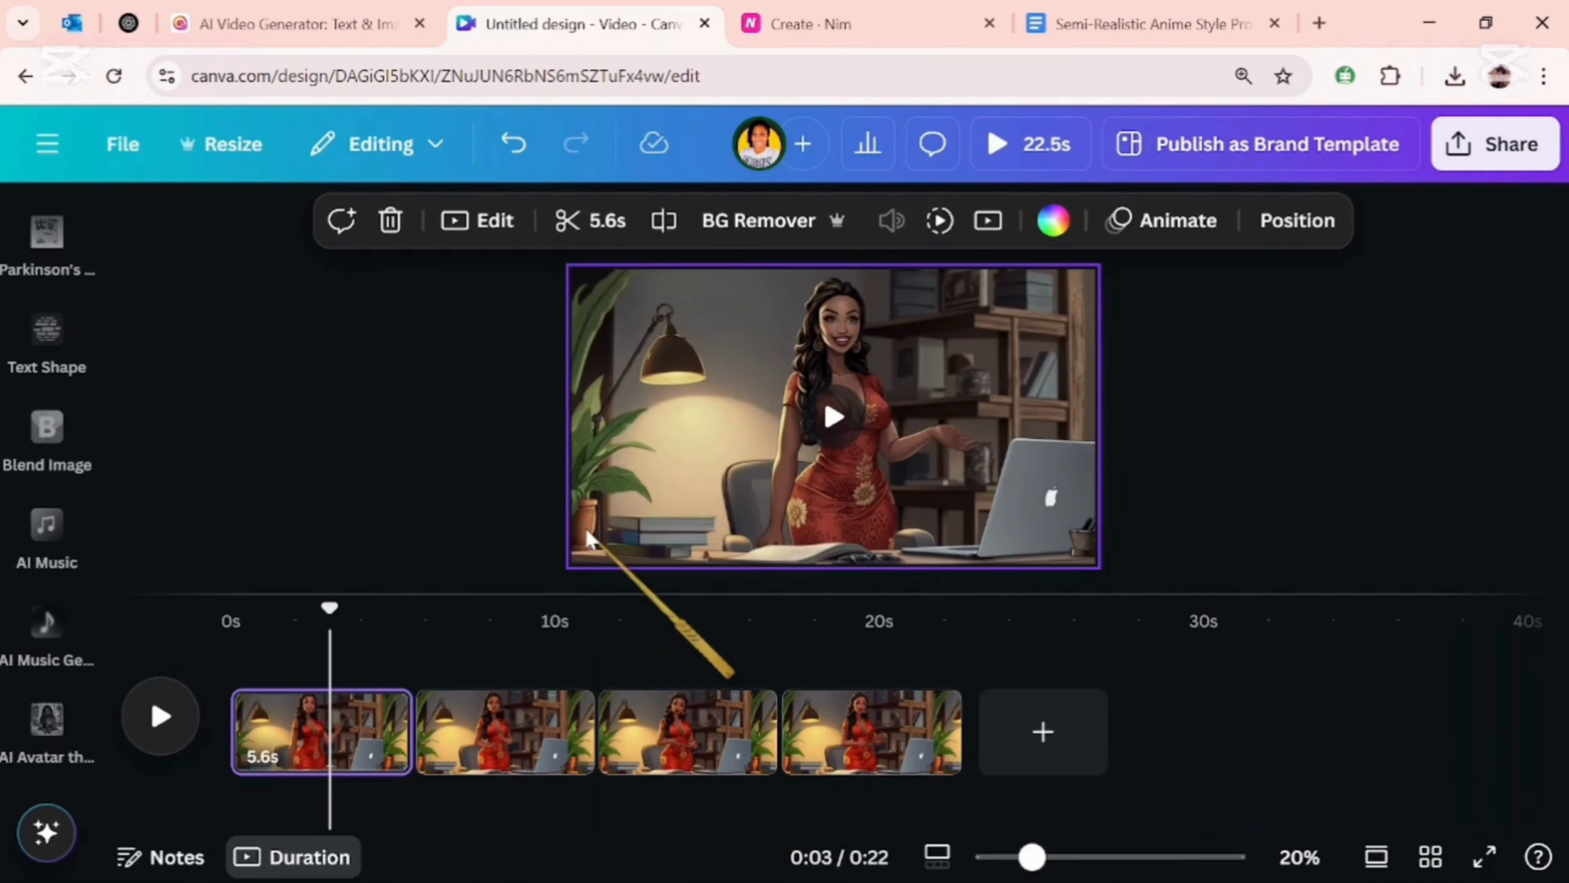
{"action": "left_click", "coordinate": [593, 228]}
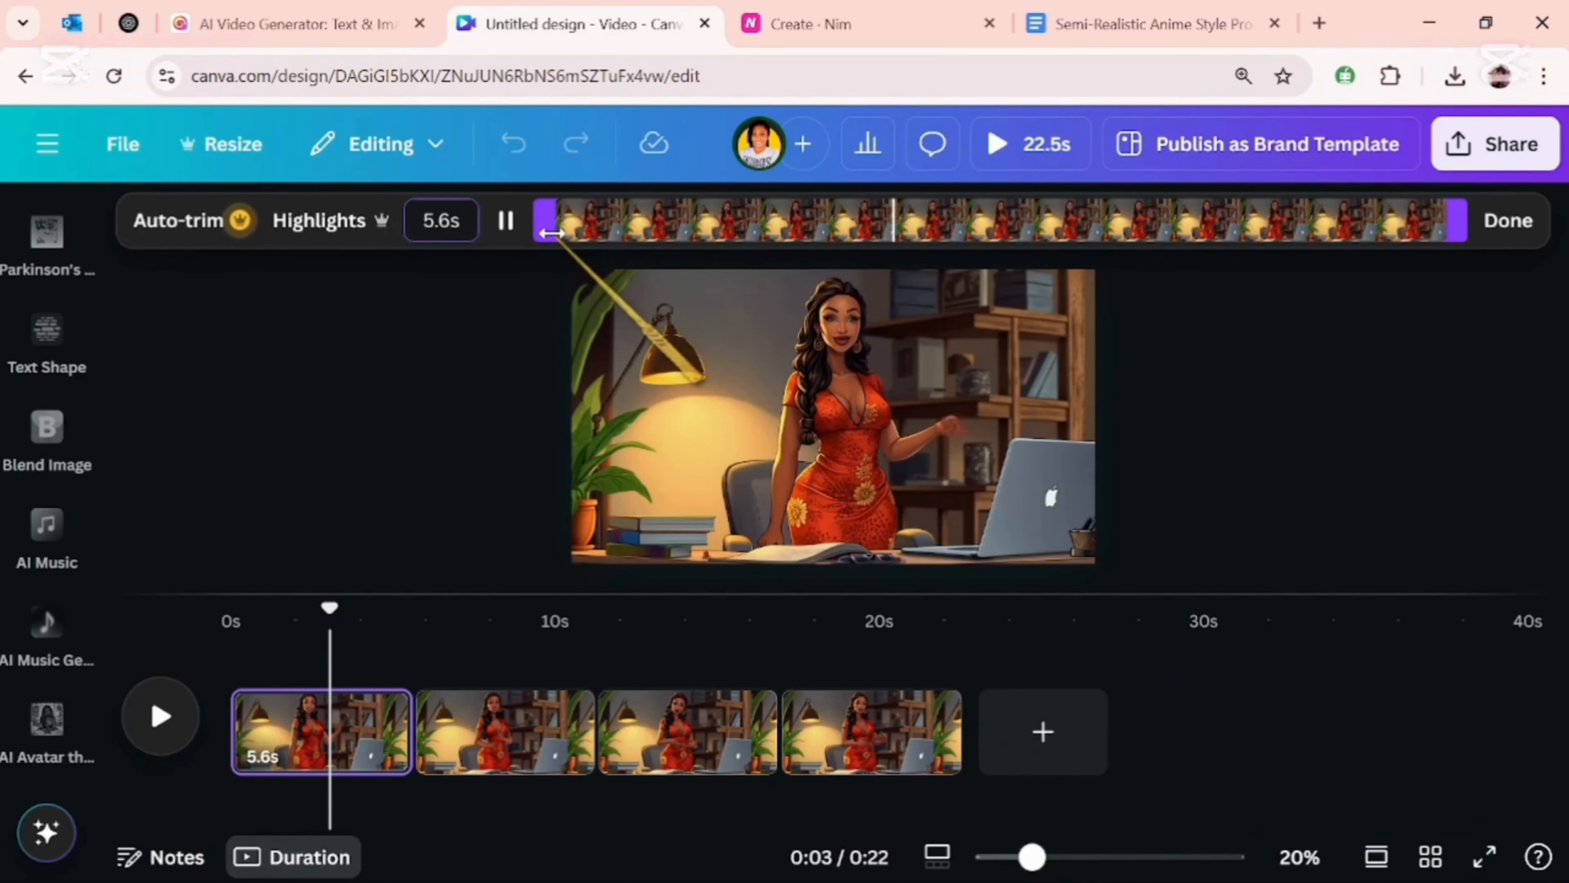
{"action": "left_click_drag", "start_coordinate": [550, 233], "coordinate": [562, 232]}
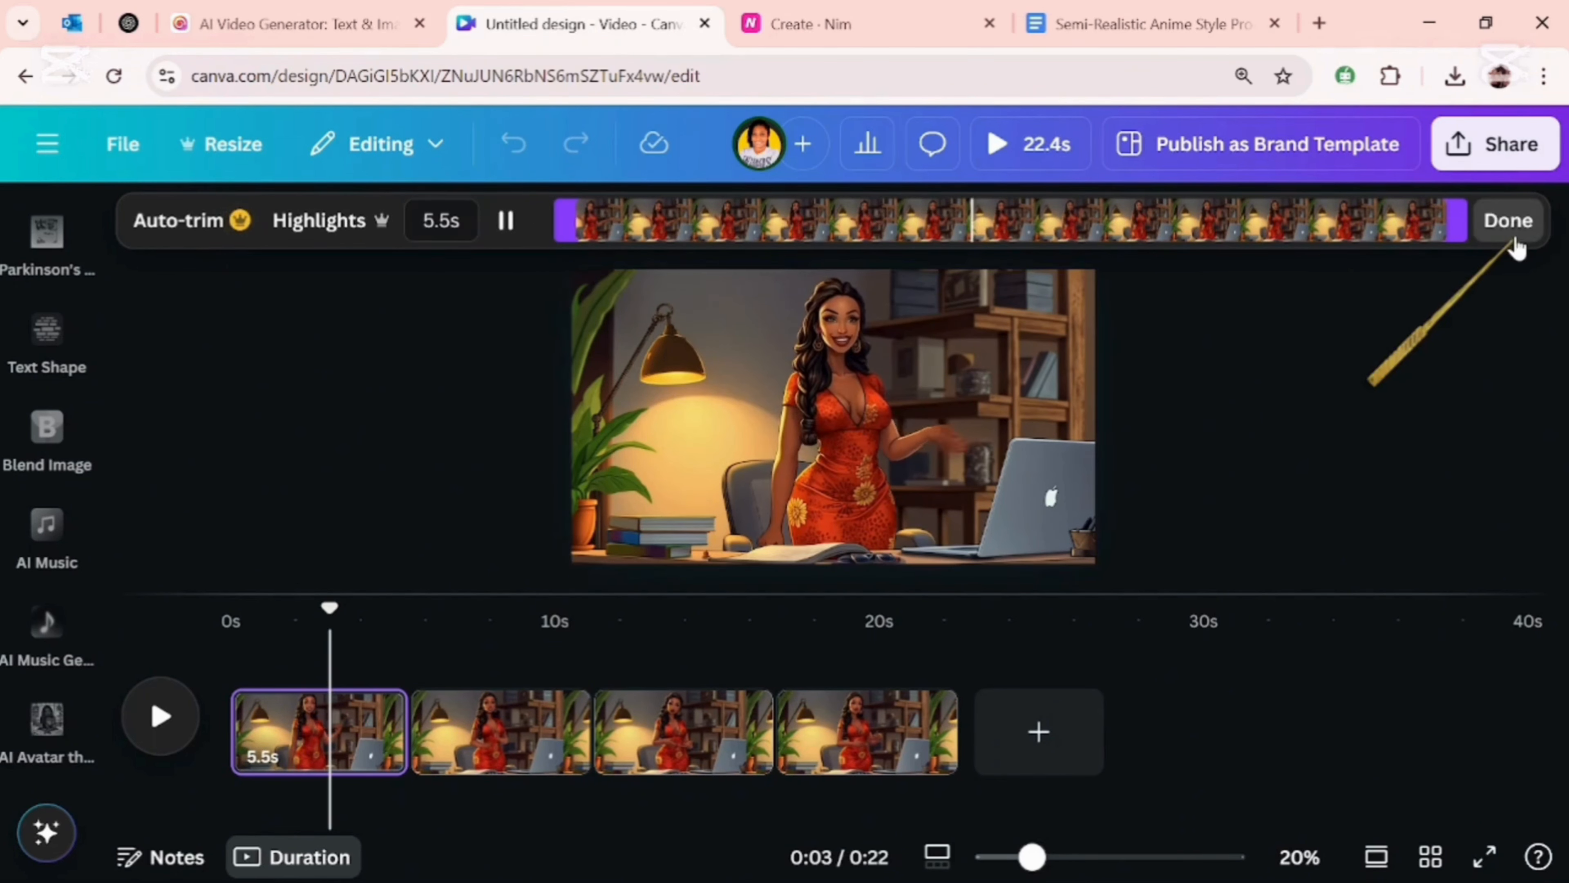
{"action": "left_click", "coordinate": [1509, 222]}
{"action": "left_click_drag", "start_coordinate": [344, 753], "coordinate": [921, 751]}
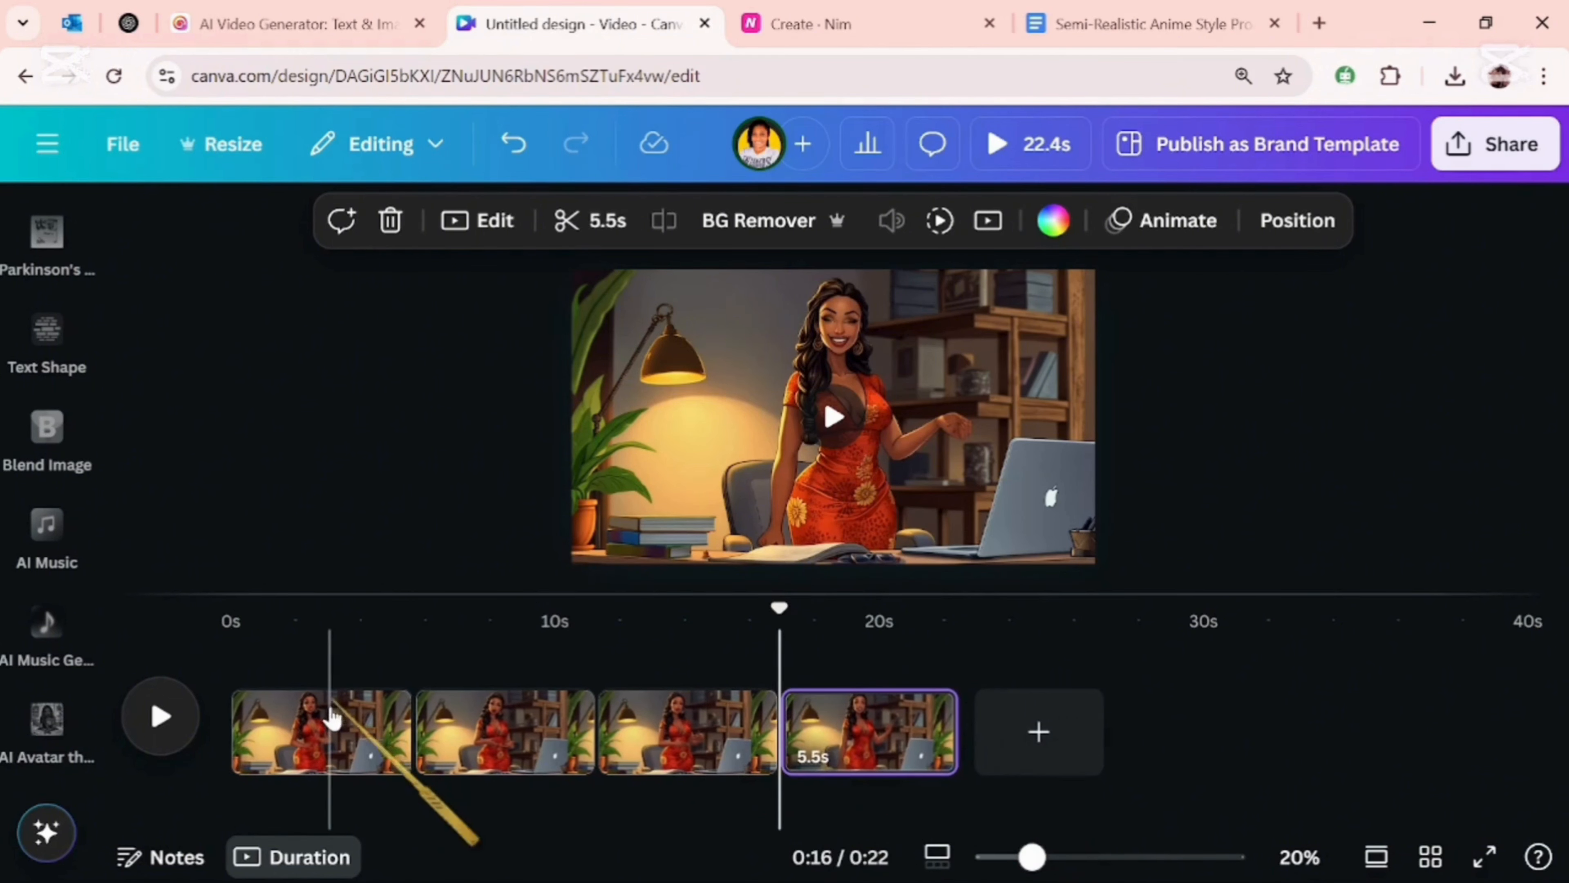
Trim the starts of the first three clips, making the first 5.2 s, the second about 5.3 s and the third 5.0 s
{"action": "left_click", "coordinate": [330, 732]}
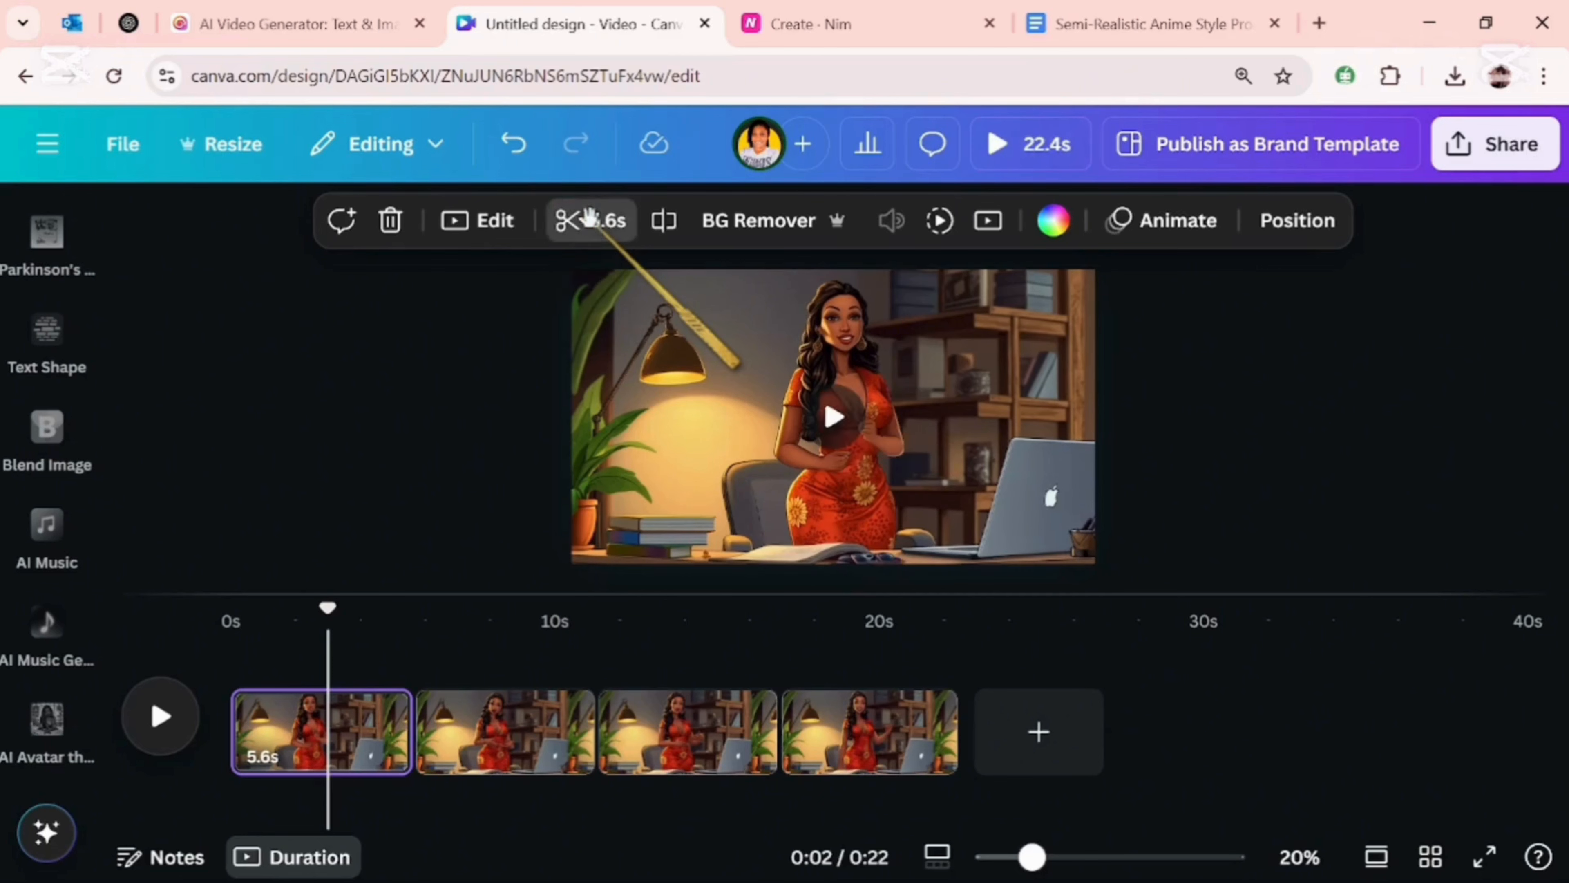
{"action": "left_click", "coordinate": [593, 223]}
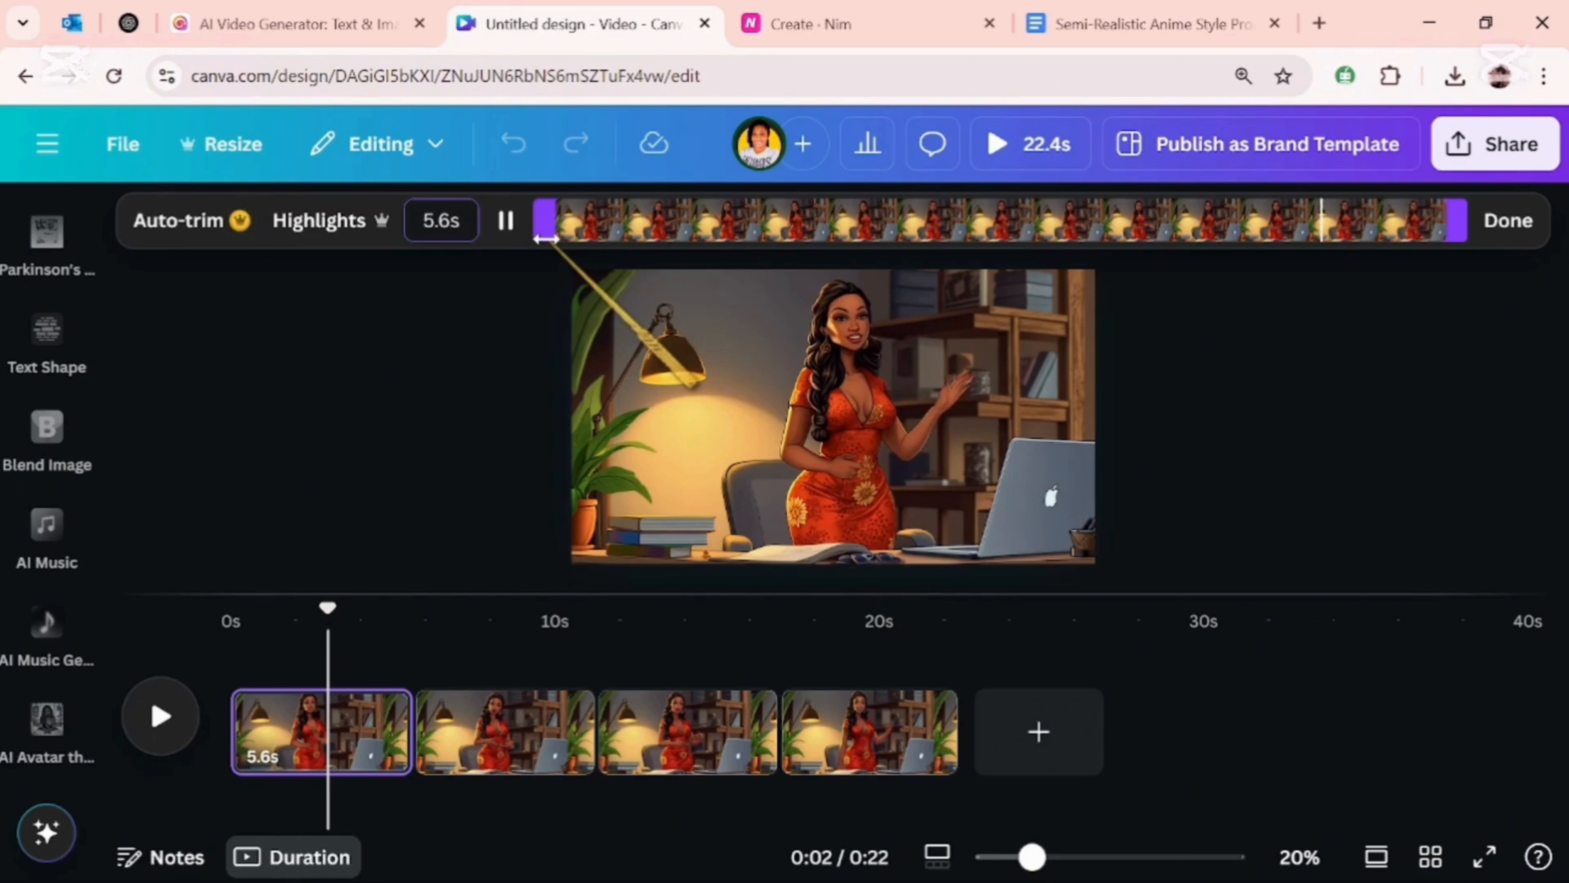
{"action": "left_click_drag", "start_coordinate": [546, 239], "coordinate": [547, 239]}
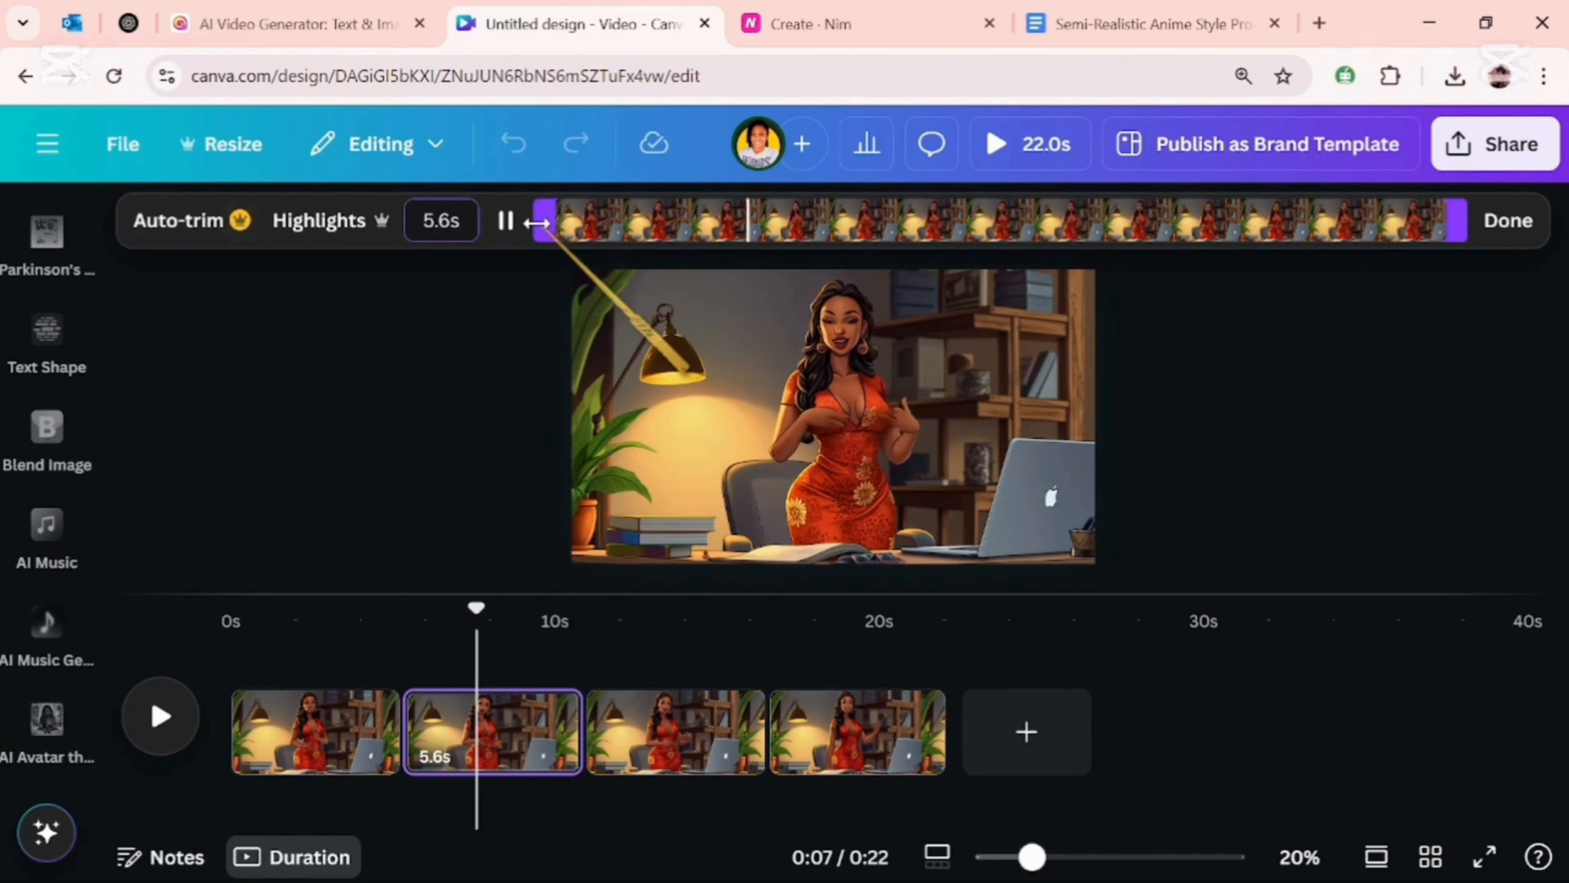
{"action": "left_click", "coordinate": [537, 222]}
{"action": "left_click_drag", "start_coordinate": [543, 220], "coordinate": [567, 220]}
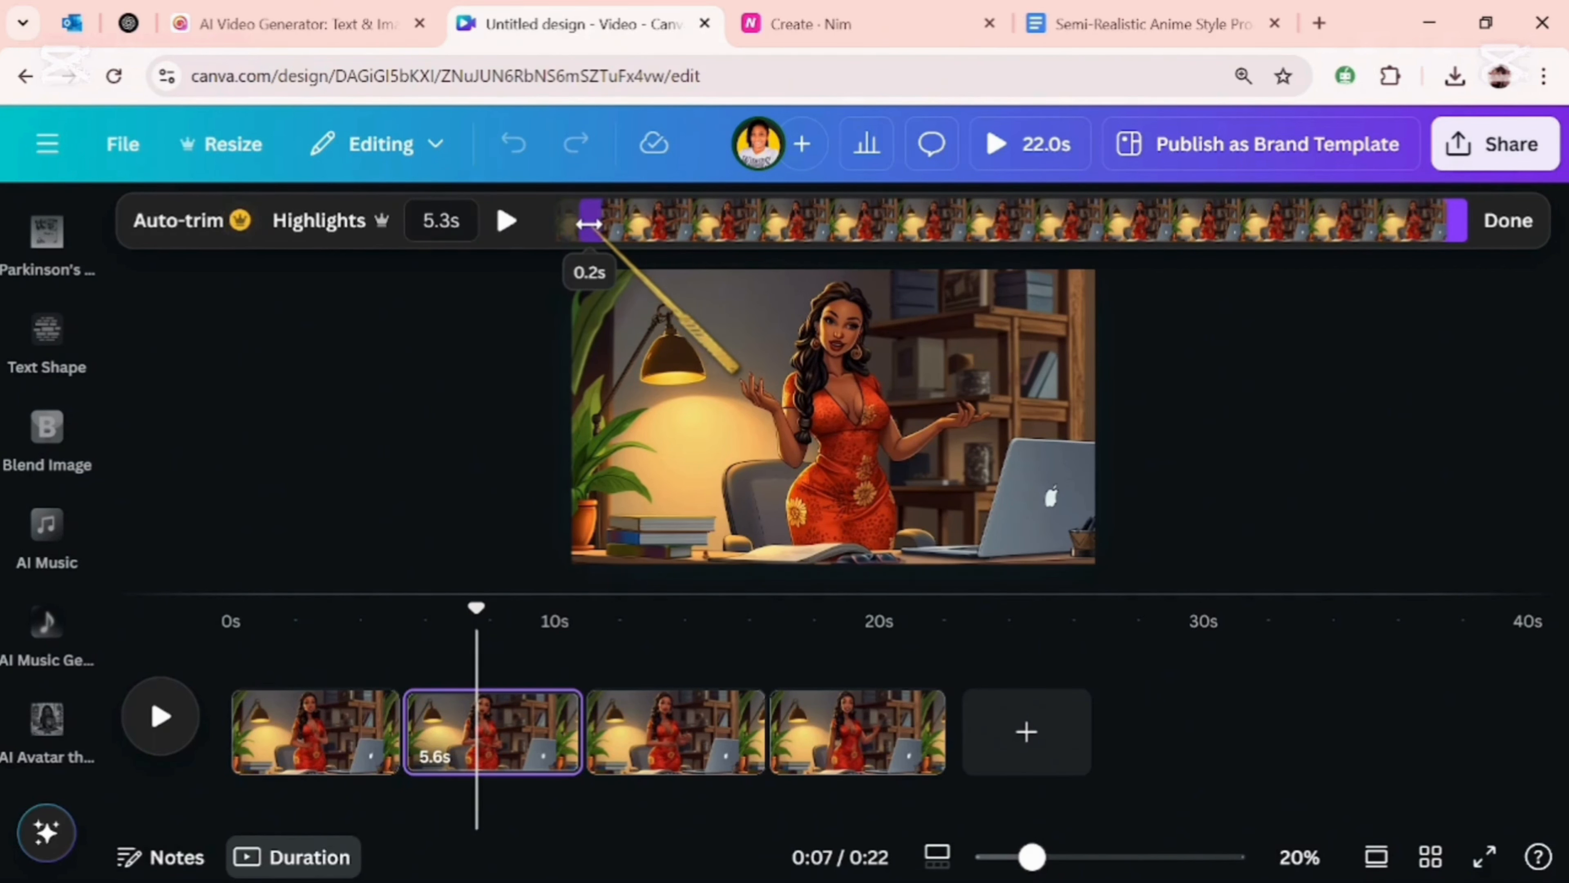
{"action": "left_click_drag", "start_coordinate": [597, 224], "coordinate": [602, 220]}
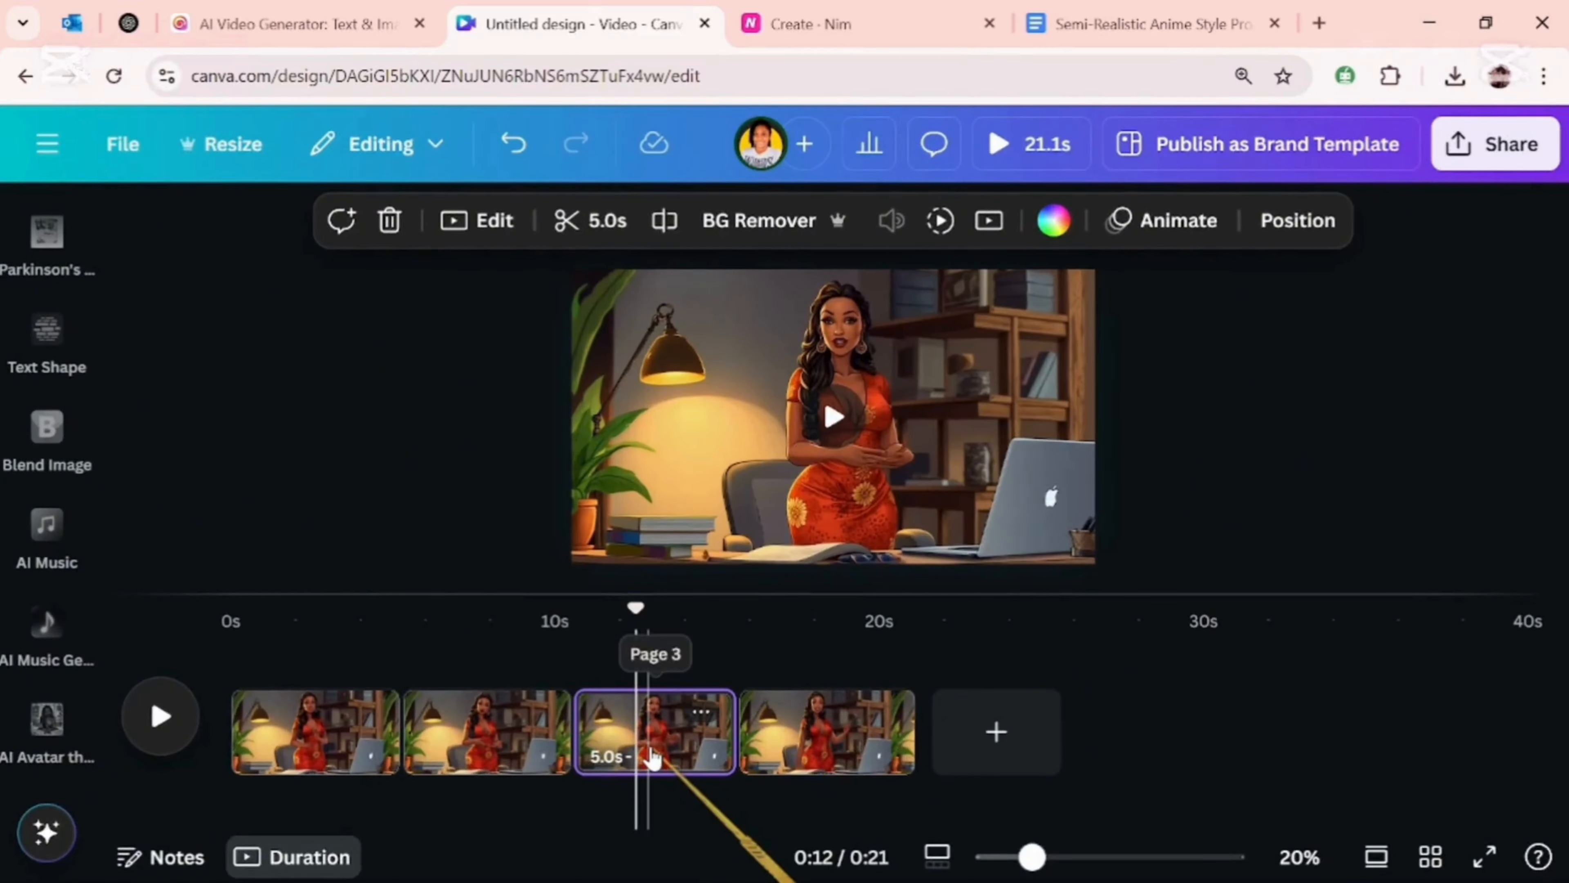
Trim the end of the third clip to a 2.9 s duration
{"action": "left_click", "coordinate": [650, 754]}
{"action": "left_click", "coordinate": [578, 221]}
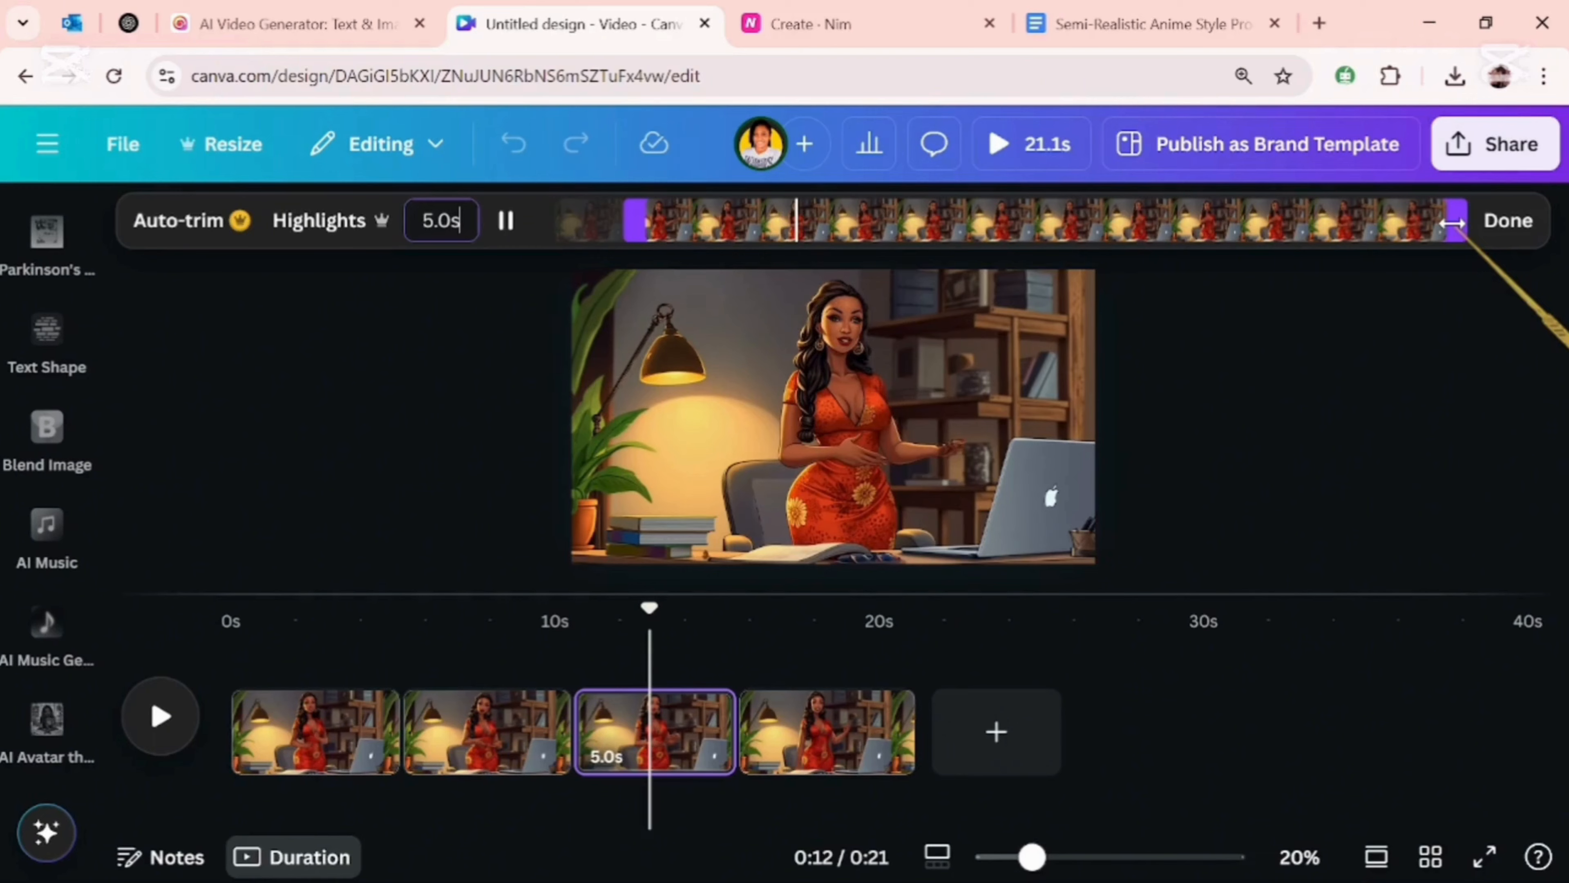
{"action": "left_click_drag", "start_coordinate": [1446, 220], "coordinate": [1132, 221]}
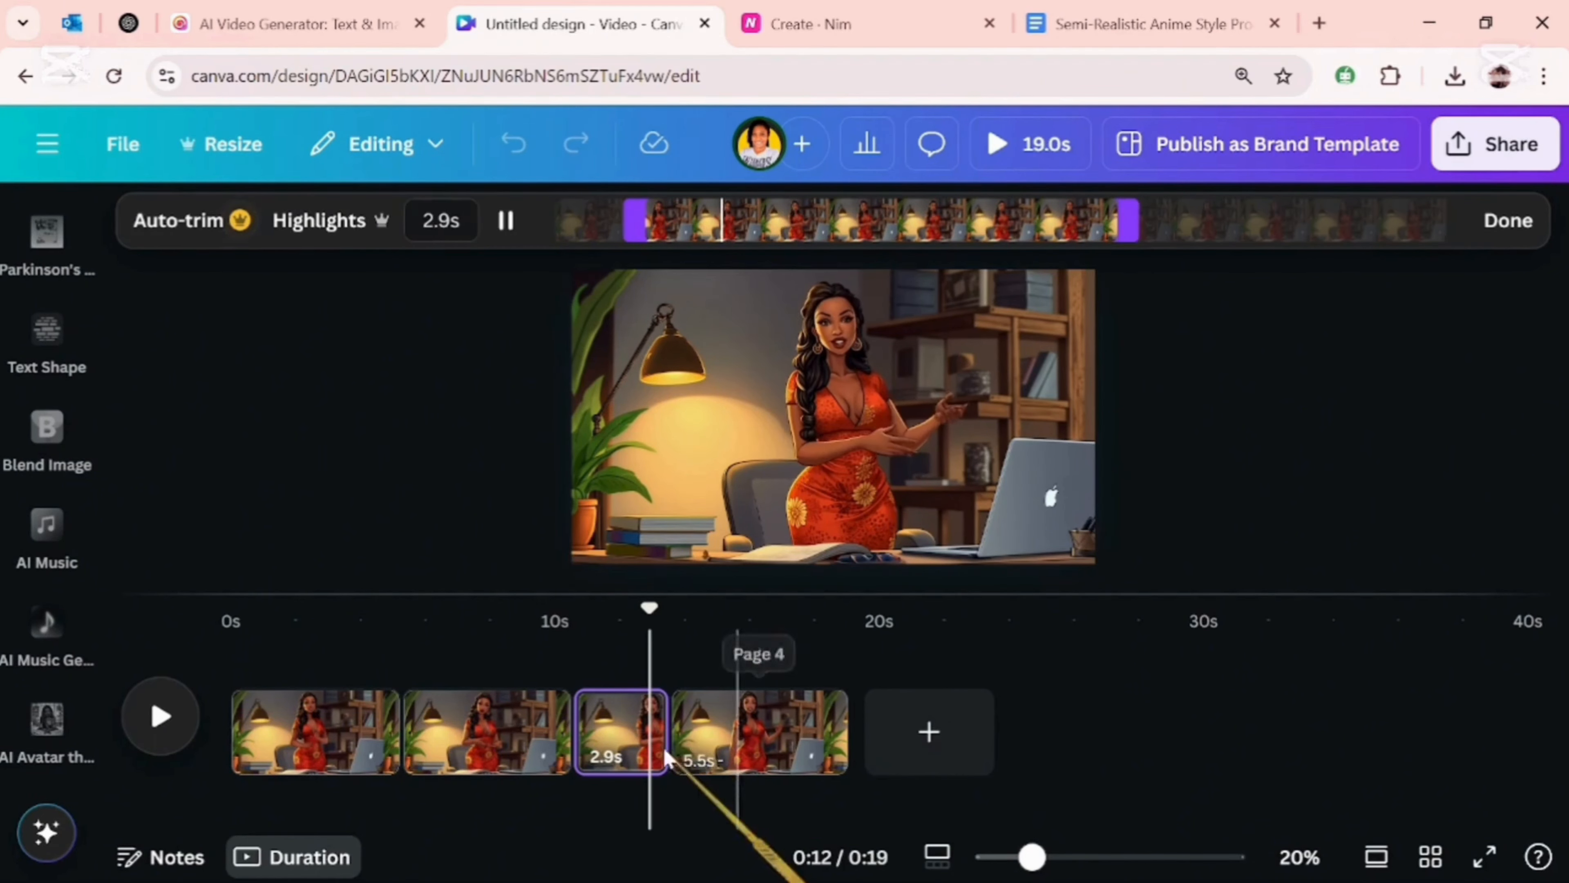
Shorten the second clip on the timeline and open the design's sharing options
{"action": "left_click", "coordinate": [482, 732]}
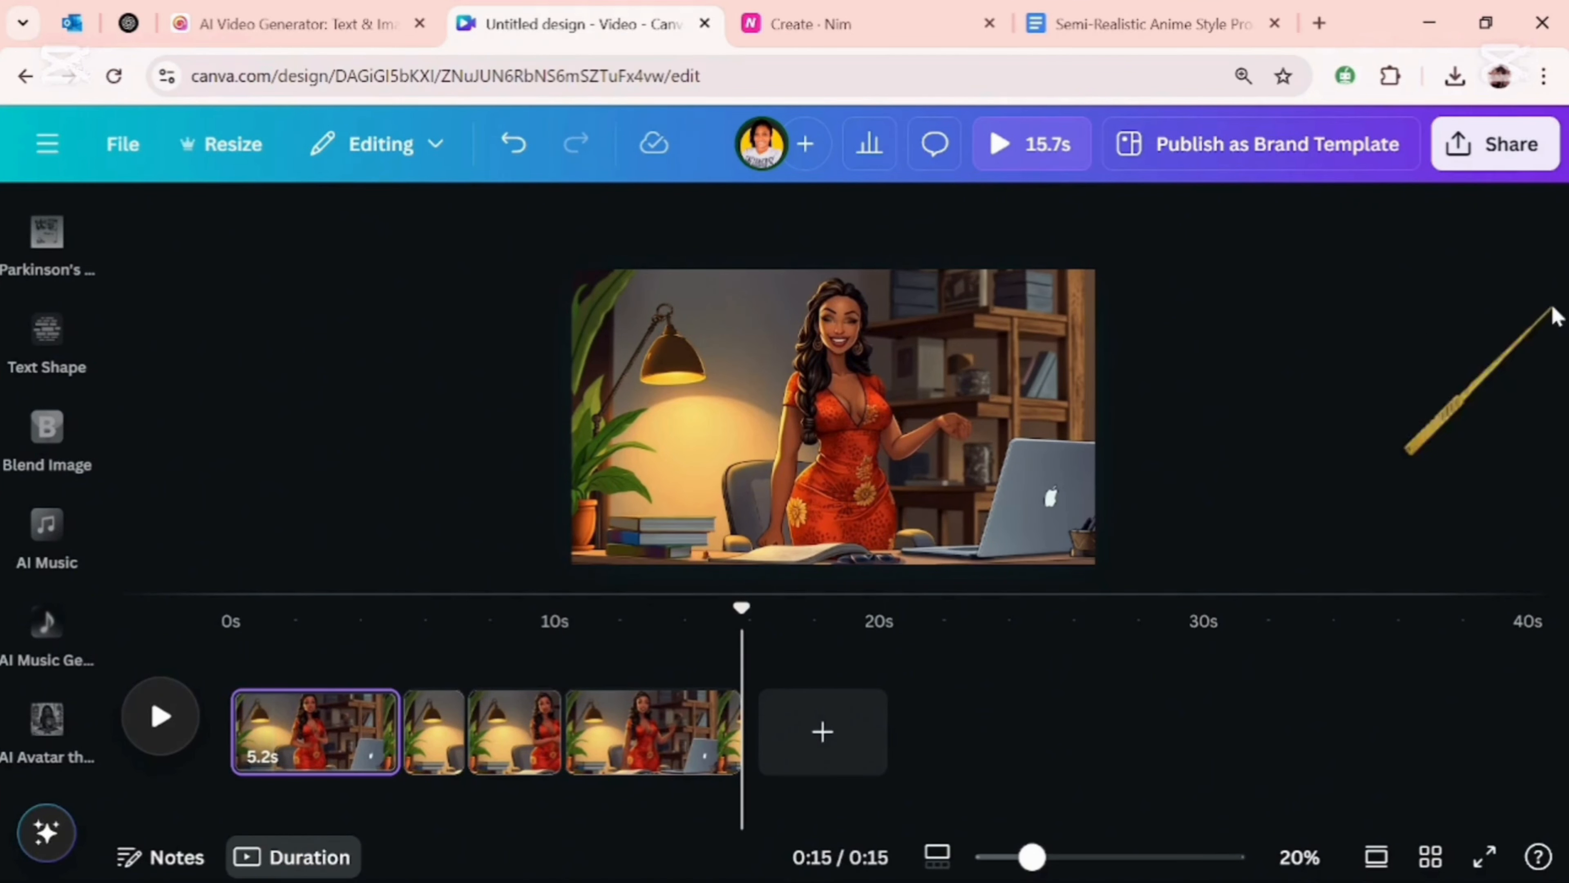
{"action": "left_click", "coordinate": [1512, 155]}
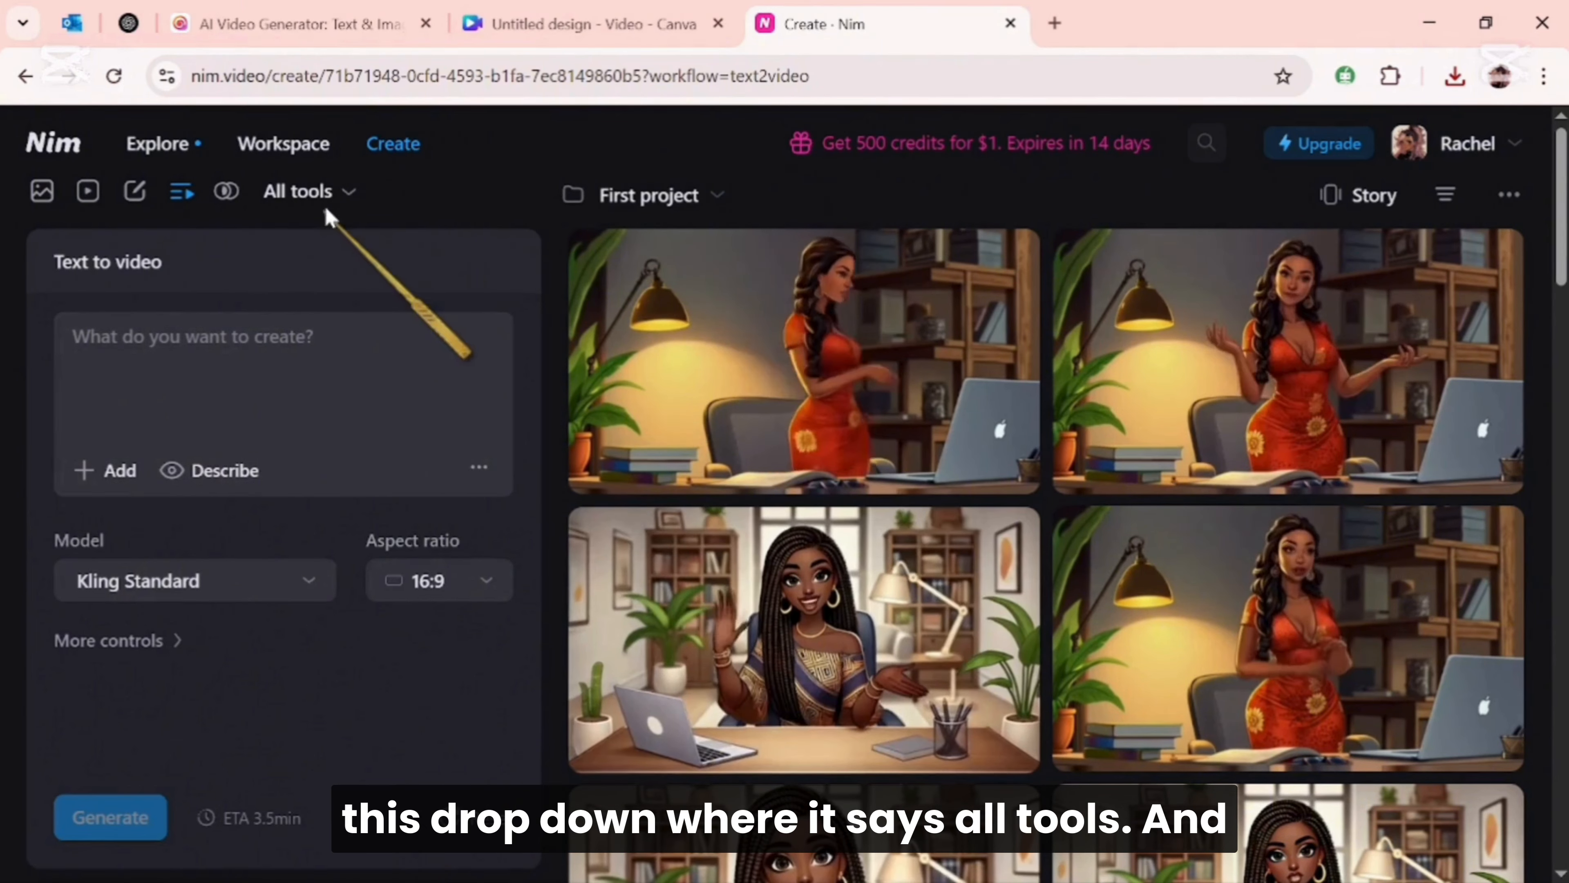
Switch to Nim and choose the Lip sync tool from the full set of tools
{"action": "left_click", "coordinate": [337, 197]}
{"action": "left_click", "coordinate": [339, 197]}
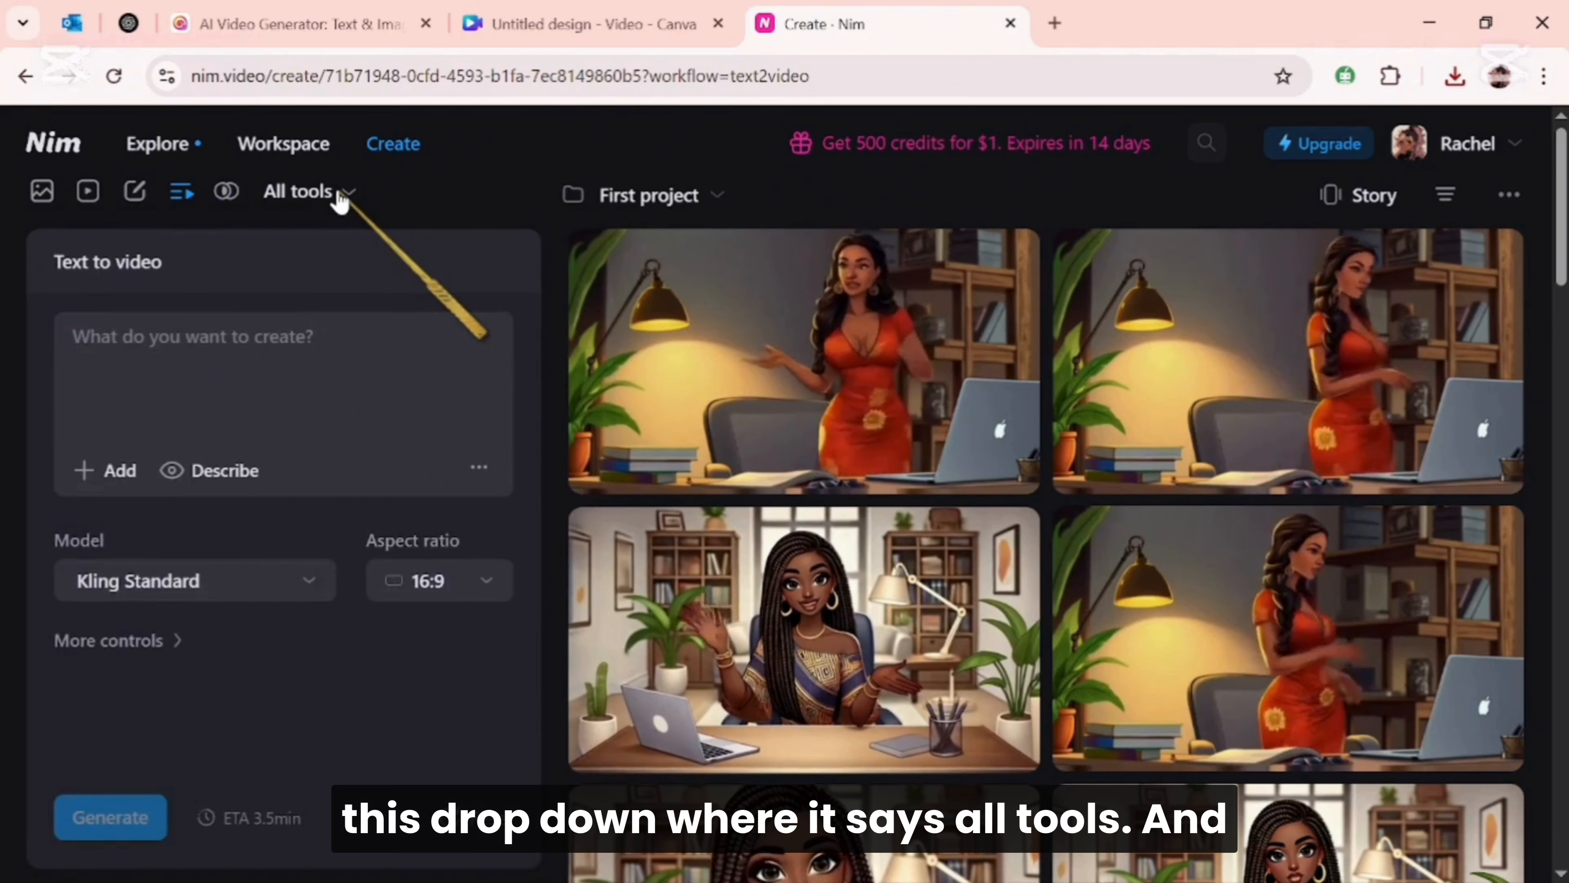
{"action": "left_click", "coordinate": [343, 199]}
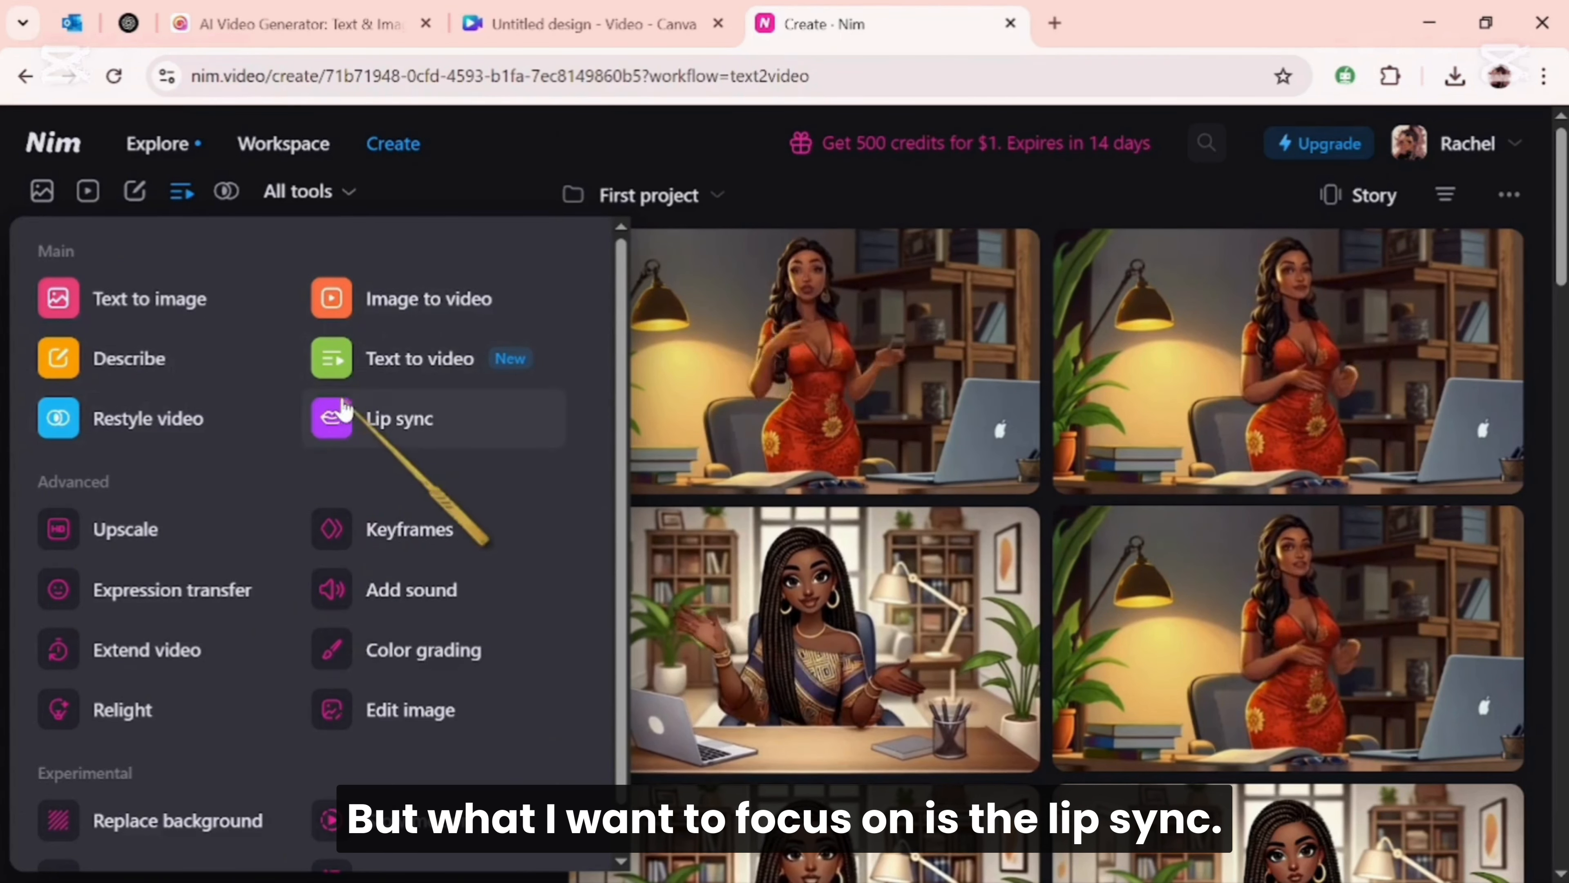
{"action": "left_click", "coordinate": [377, 421]}
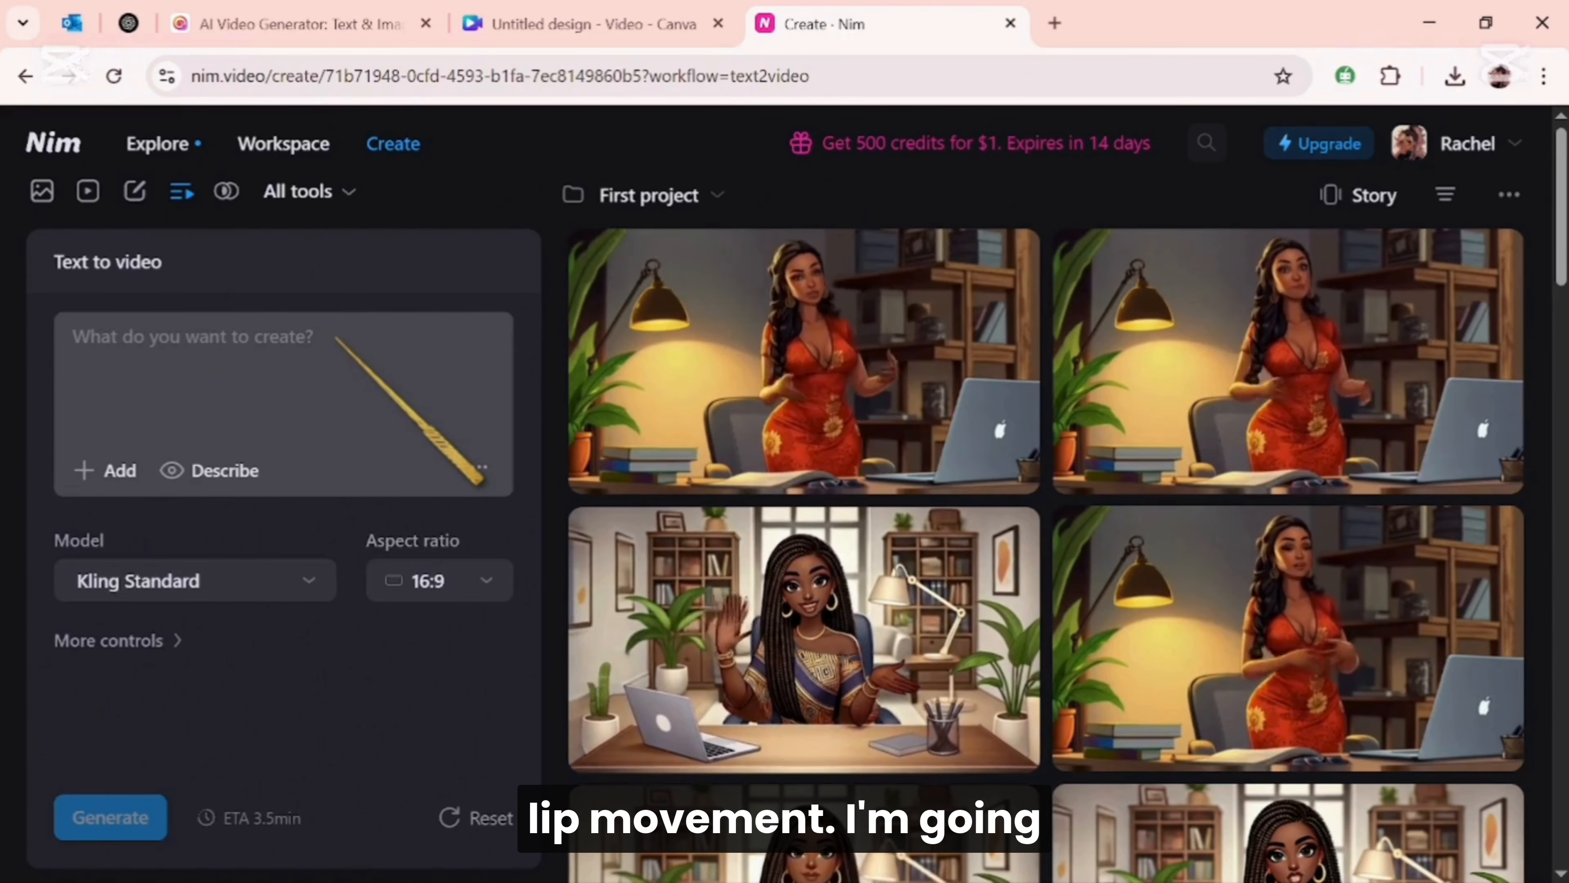
Choose the Lip sync tool and upload the avatar video in the red dress as the target
{"action": "left_click", "coordinate": [339, 194]}
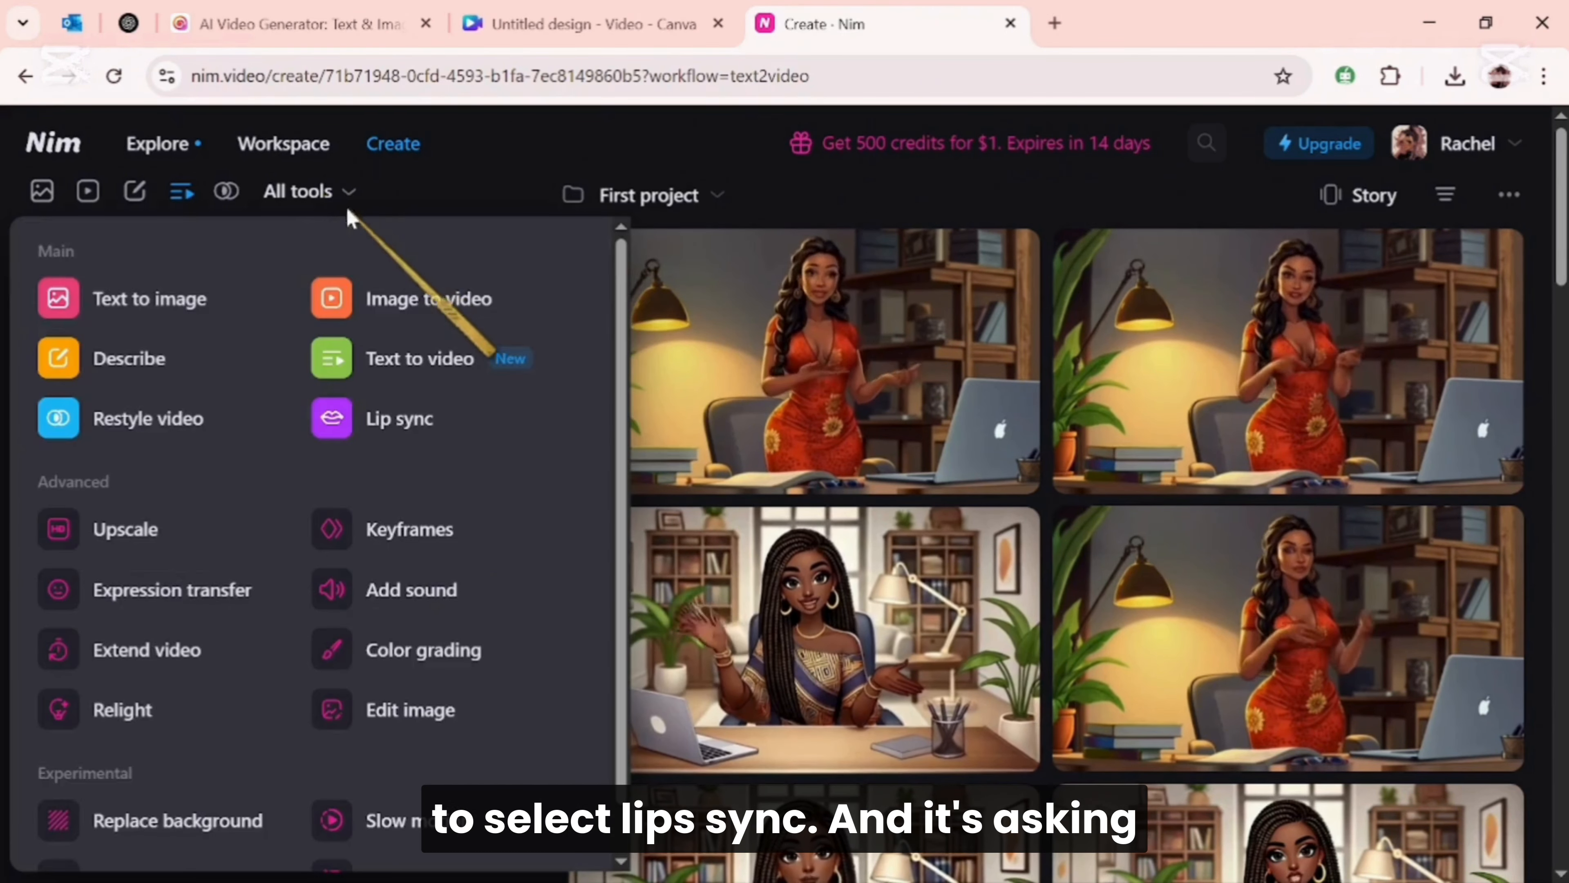
{"action": "left_click", "coordinate": [372, 419]}
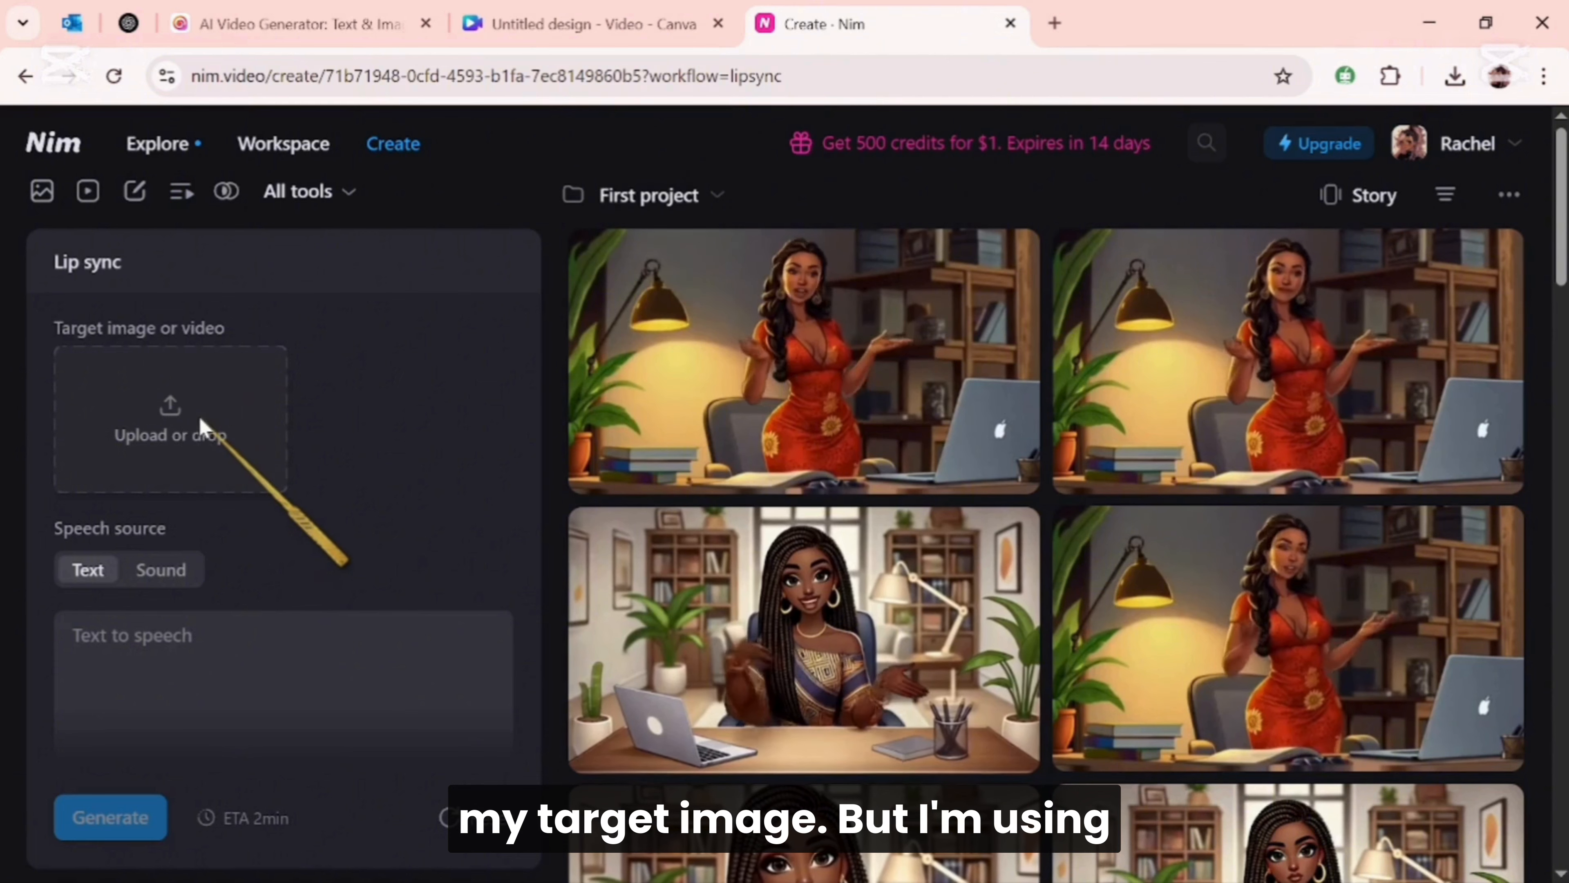
{"action": "left_click", "coordinate": [182, 410]}
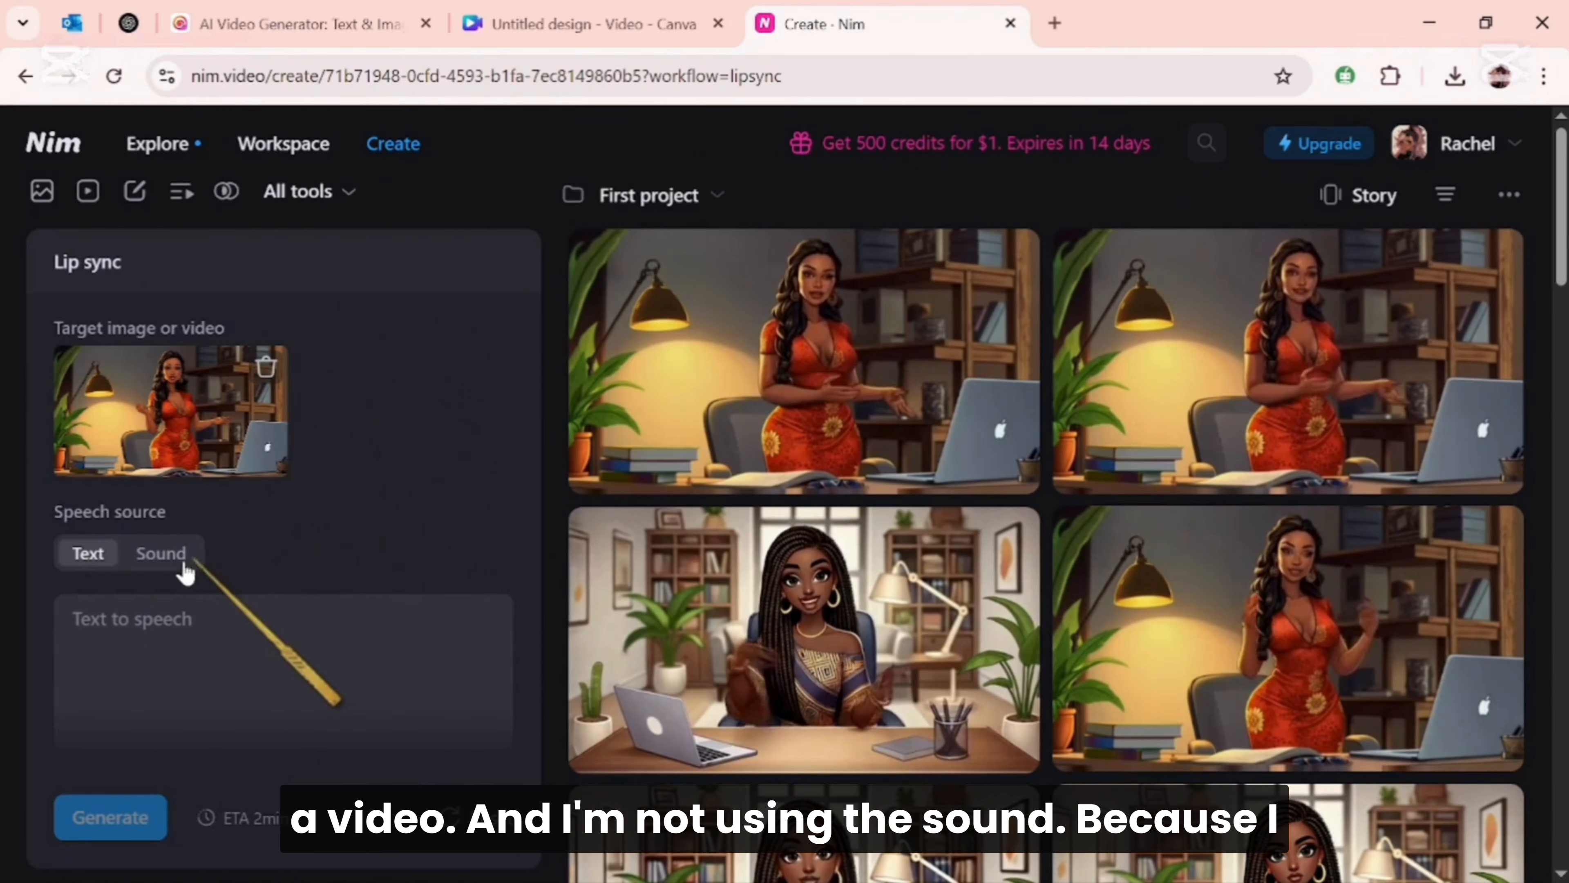
Keep text as the speech source and paste the script from "Now, it's your turn to create your own AI avatar" to "Do have a good one!"
{"action": "left_click", "coordinate": [162, 556]}
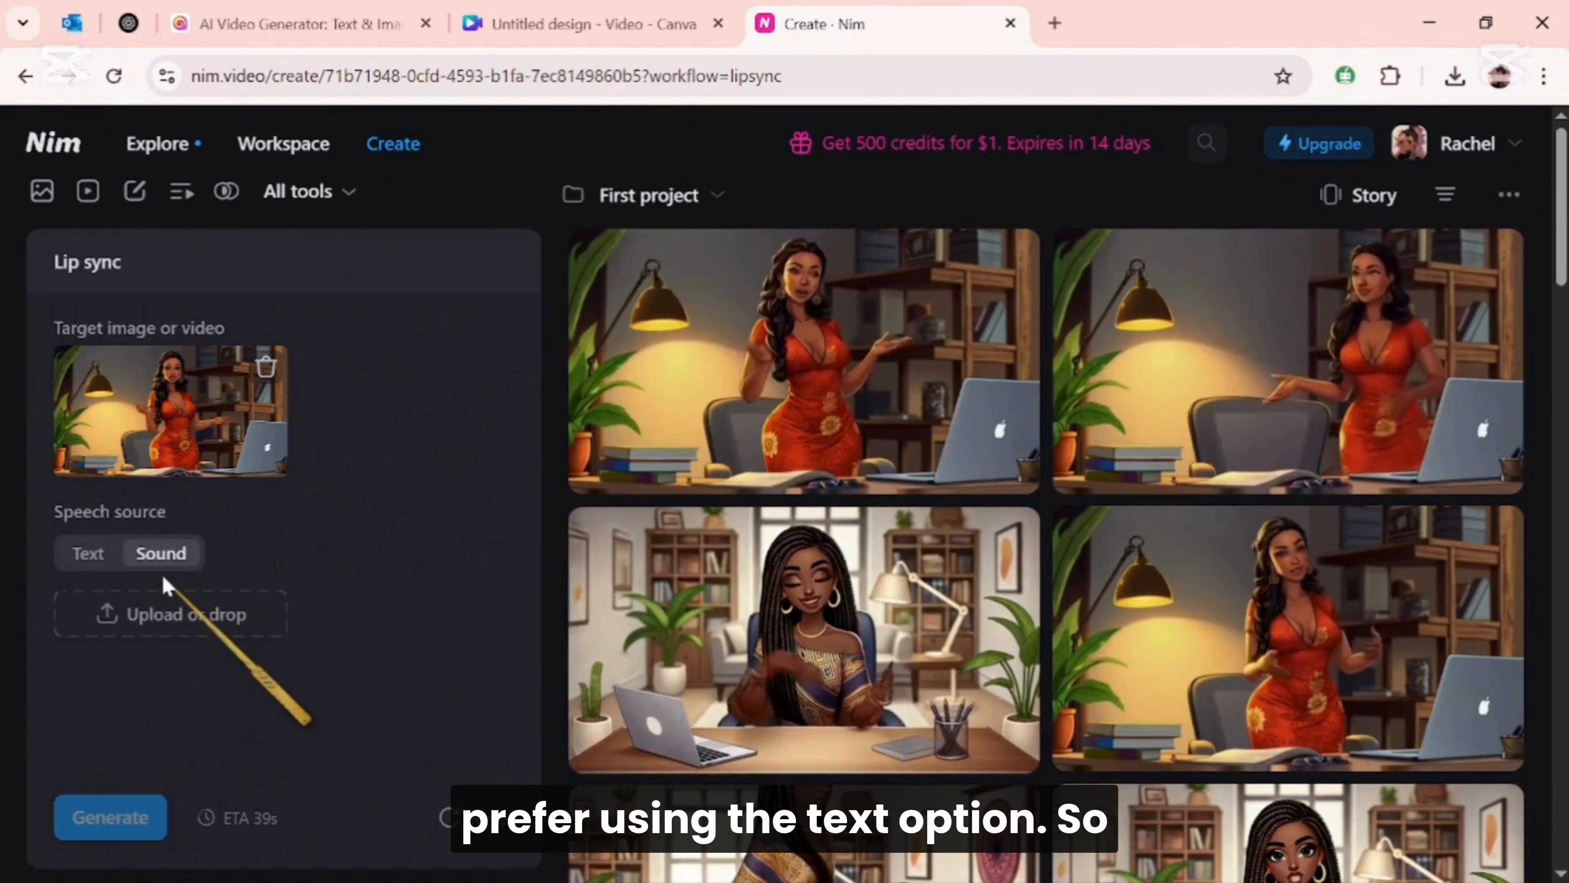
{"action": "left_click", "coordinate": [88, 556]}
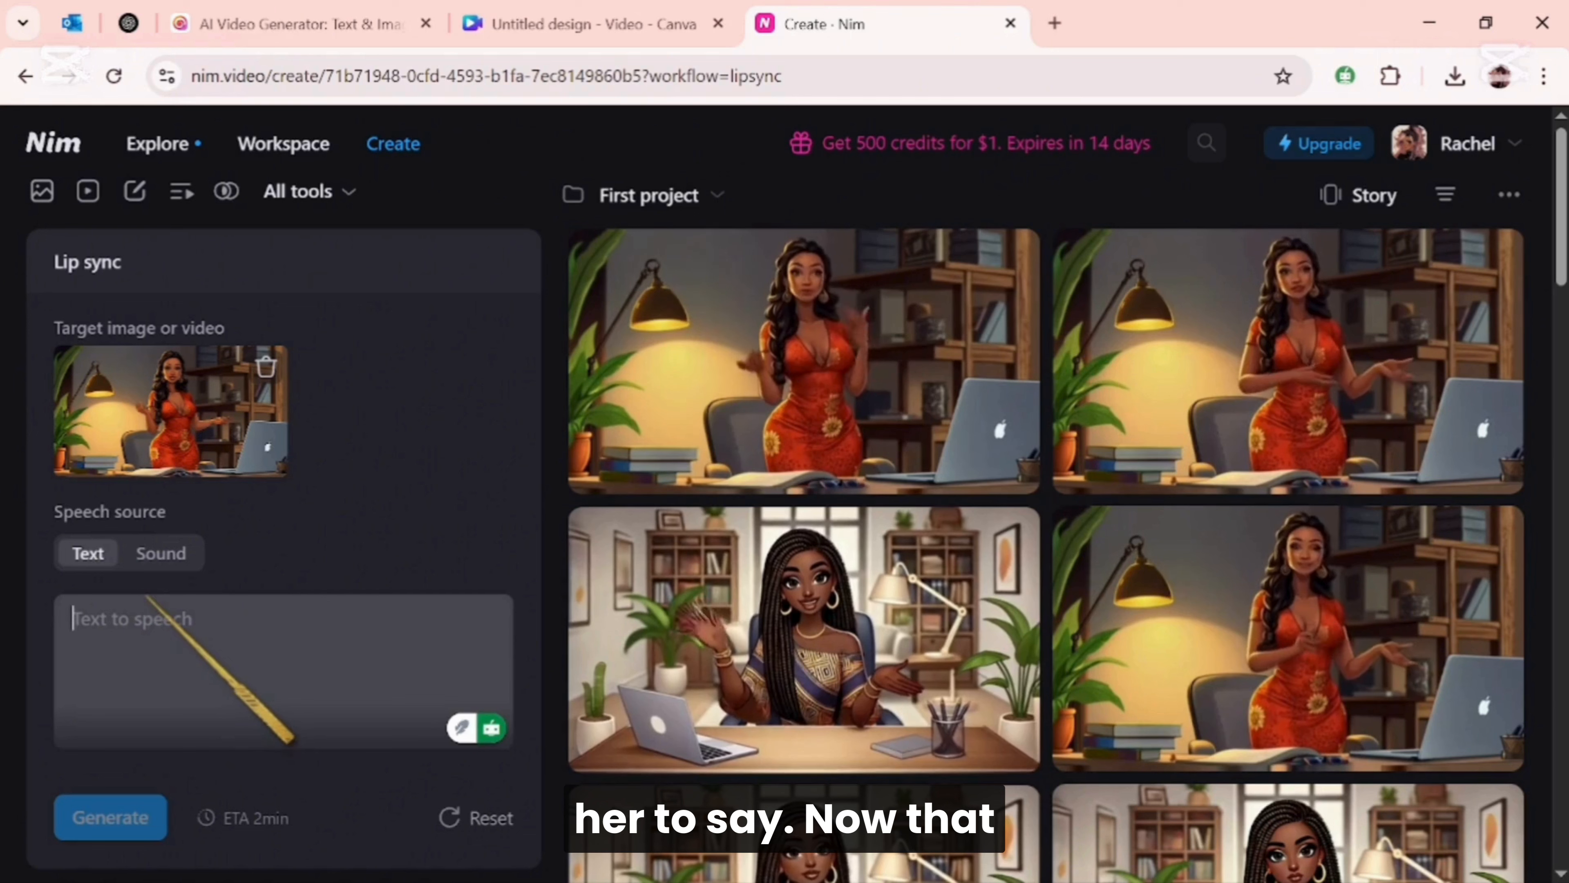
{"action": "key", "text": "ctrl+v"}
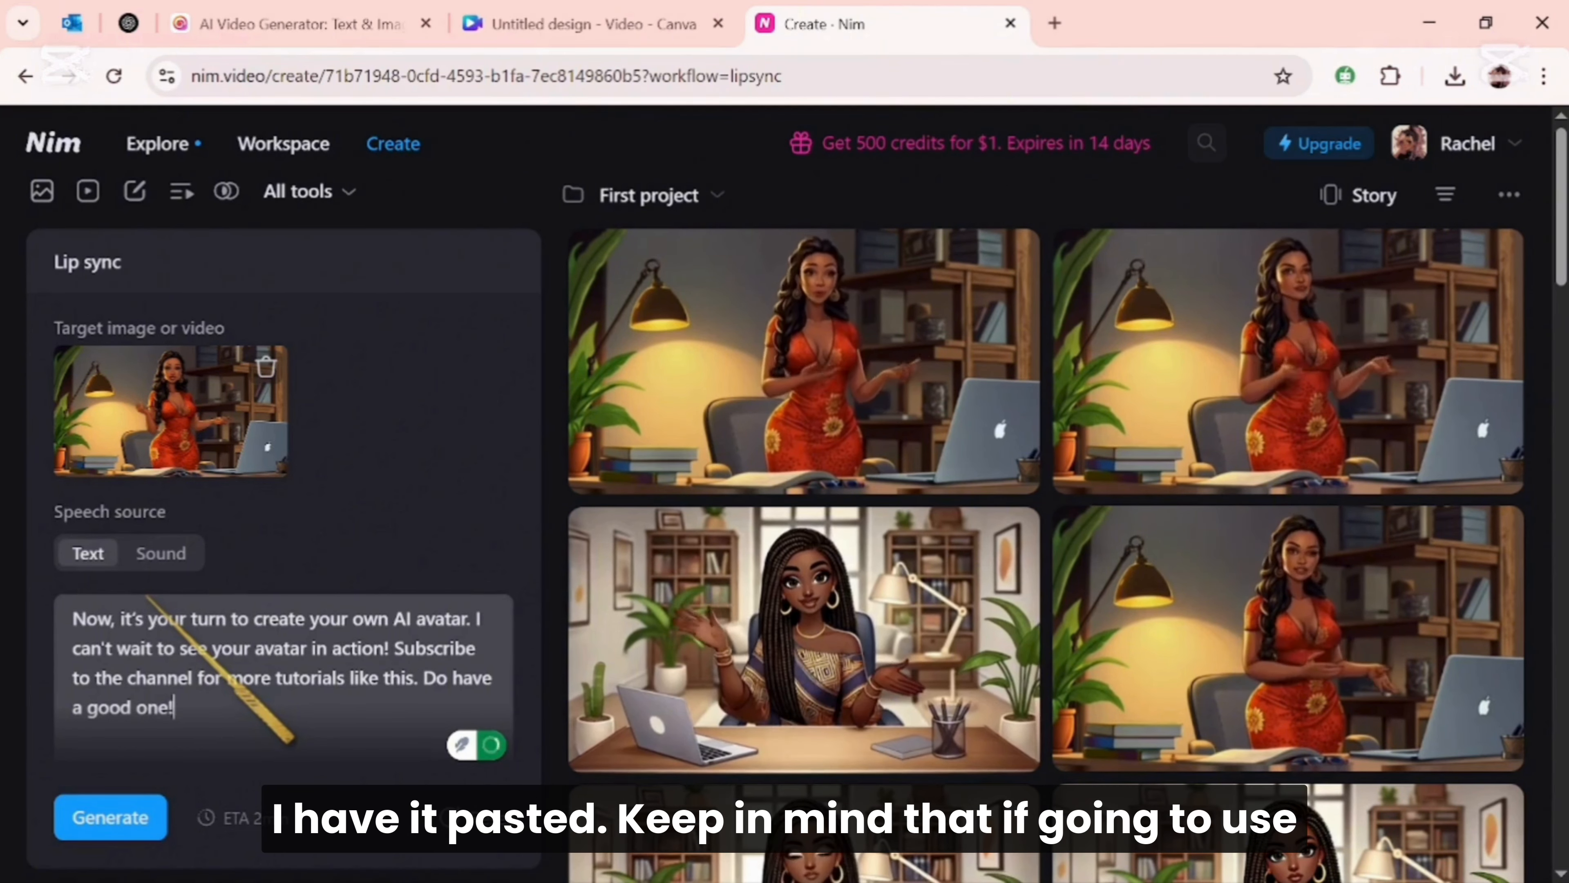
Generate the lip-sync video with the premade voice Delilah and open the new result
{"action": "scroll", "coordinate": [284, 557], "scroll_direction": "down", "scroll_amount": 2}
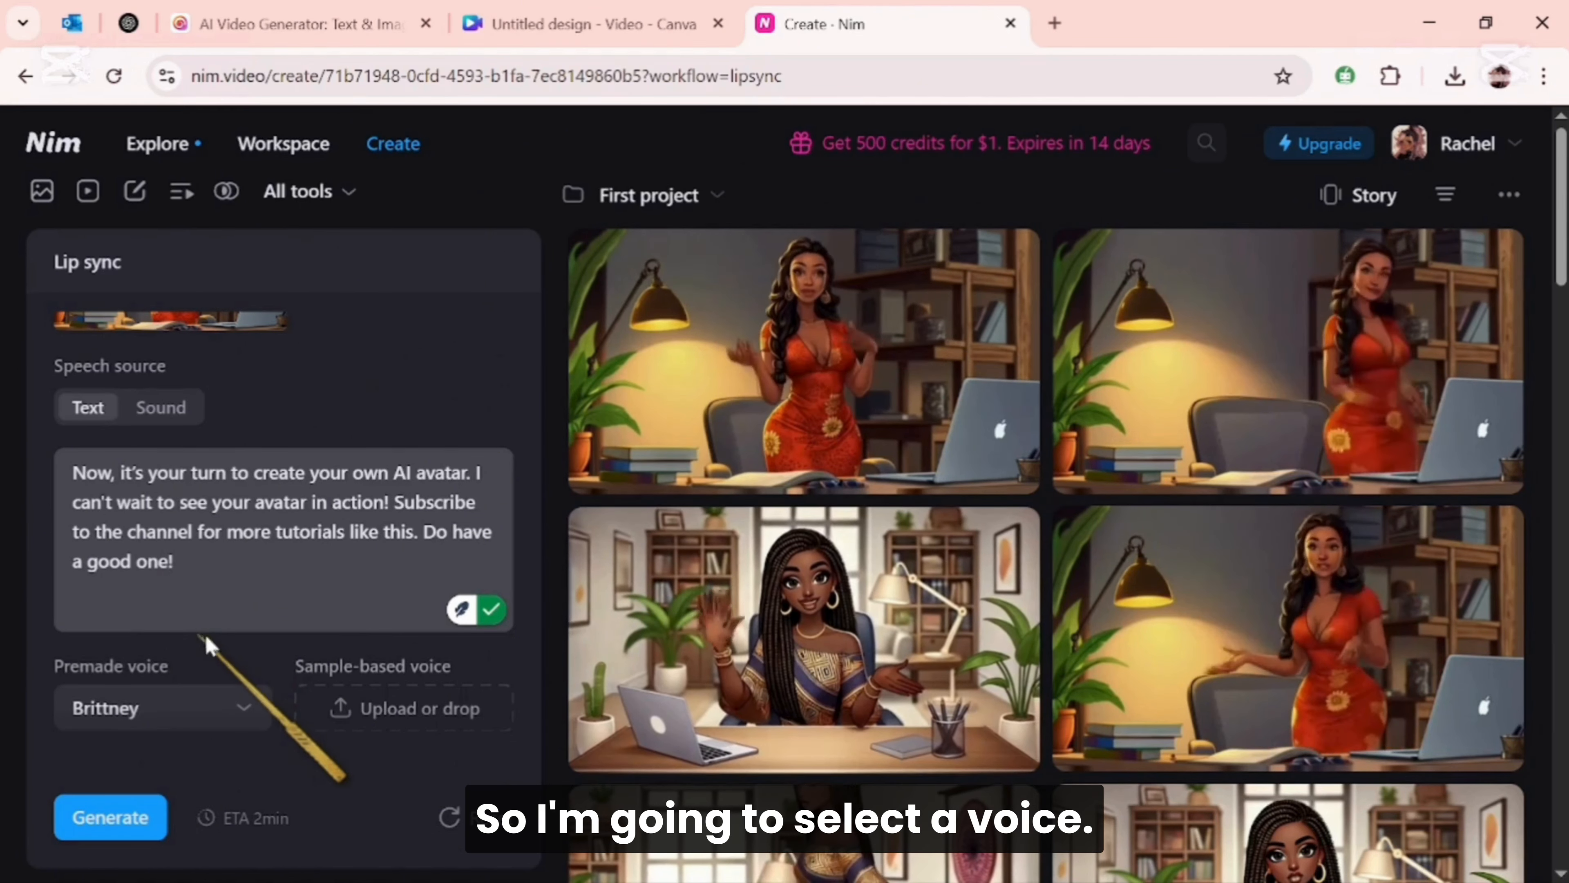
{"action": "left_click", "coordinate": [250, 709]}
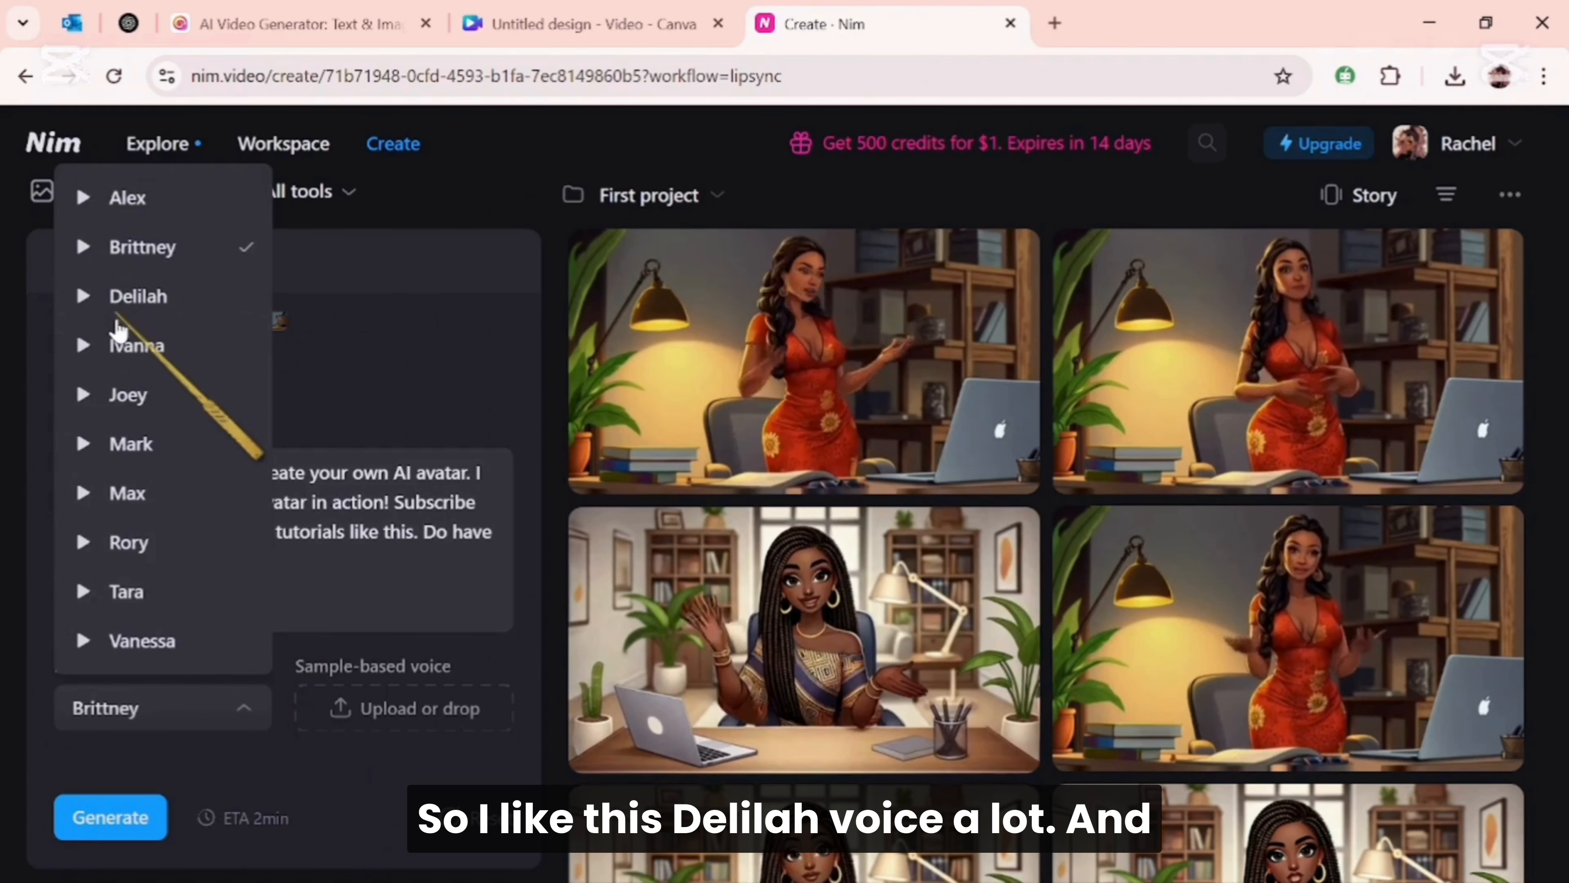
{"action": "left_click", "coordinate": [117, 299]}
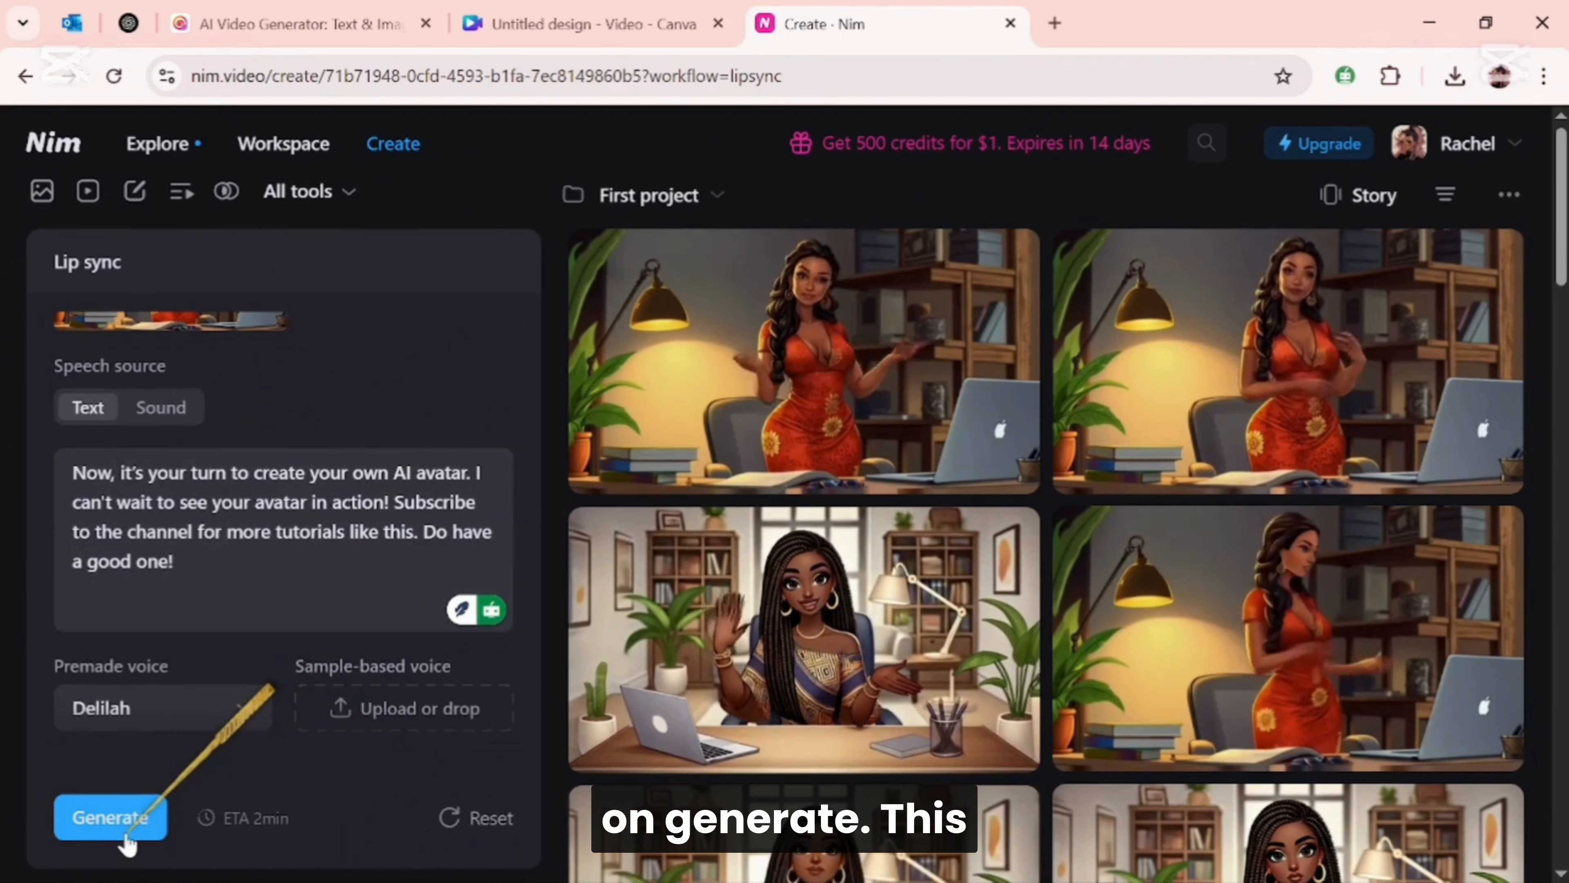
{"action": "left_click", "coordinate": [131, 821]}
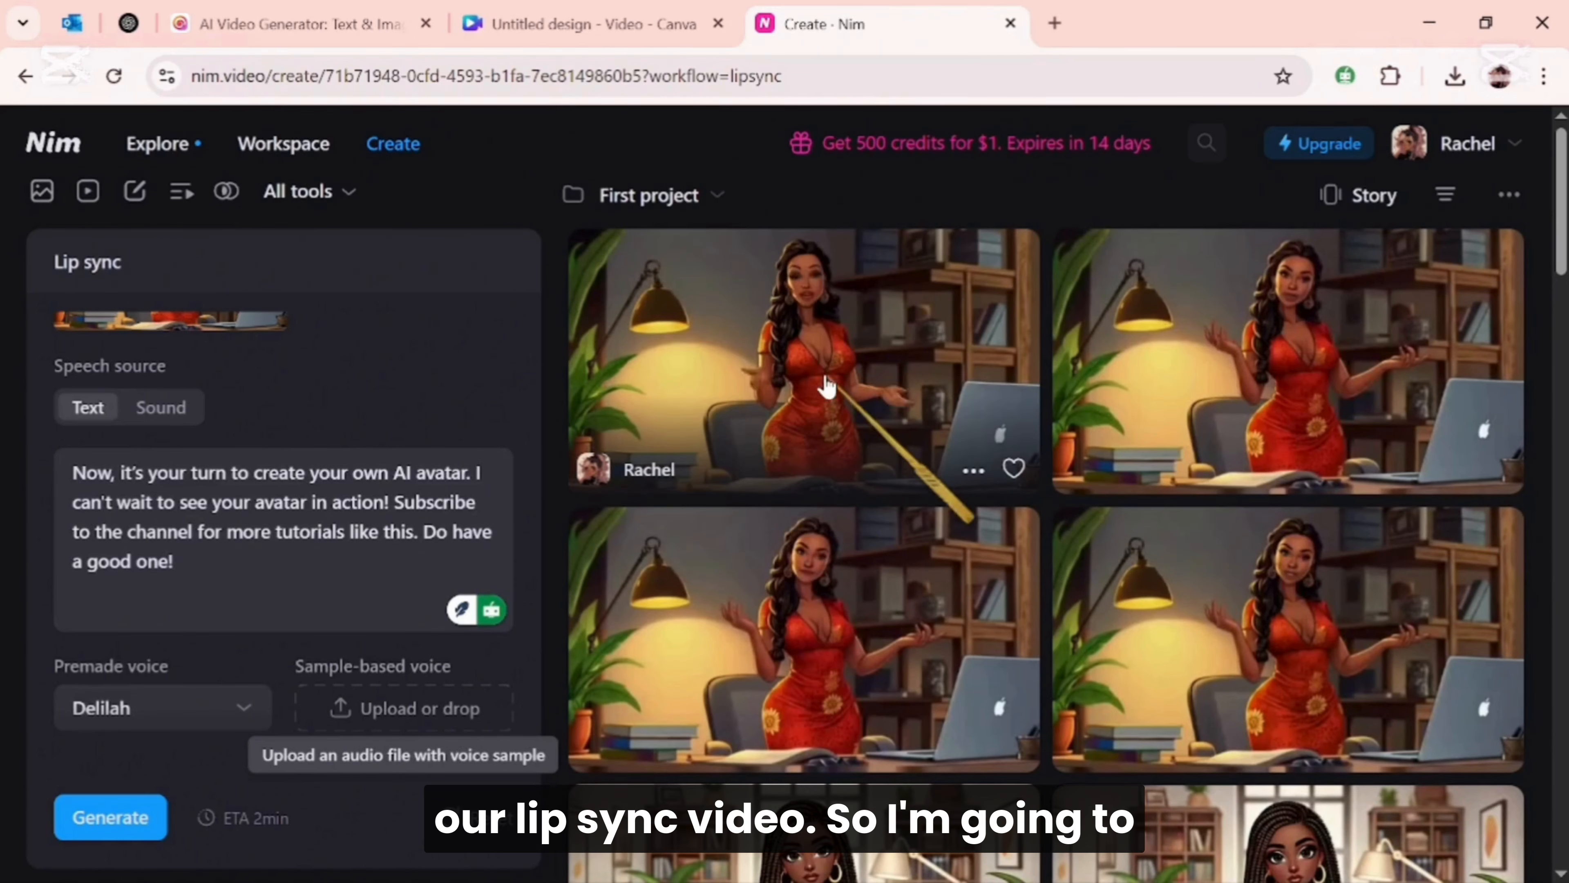
{"action": "left_click", "coordinate": [769, 370]}
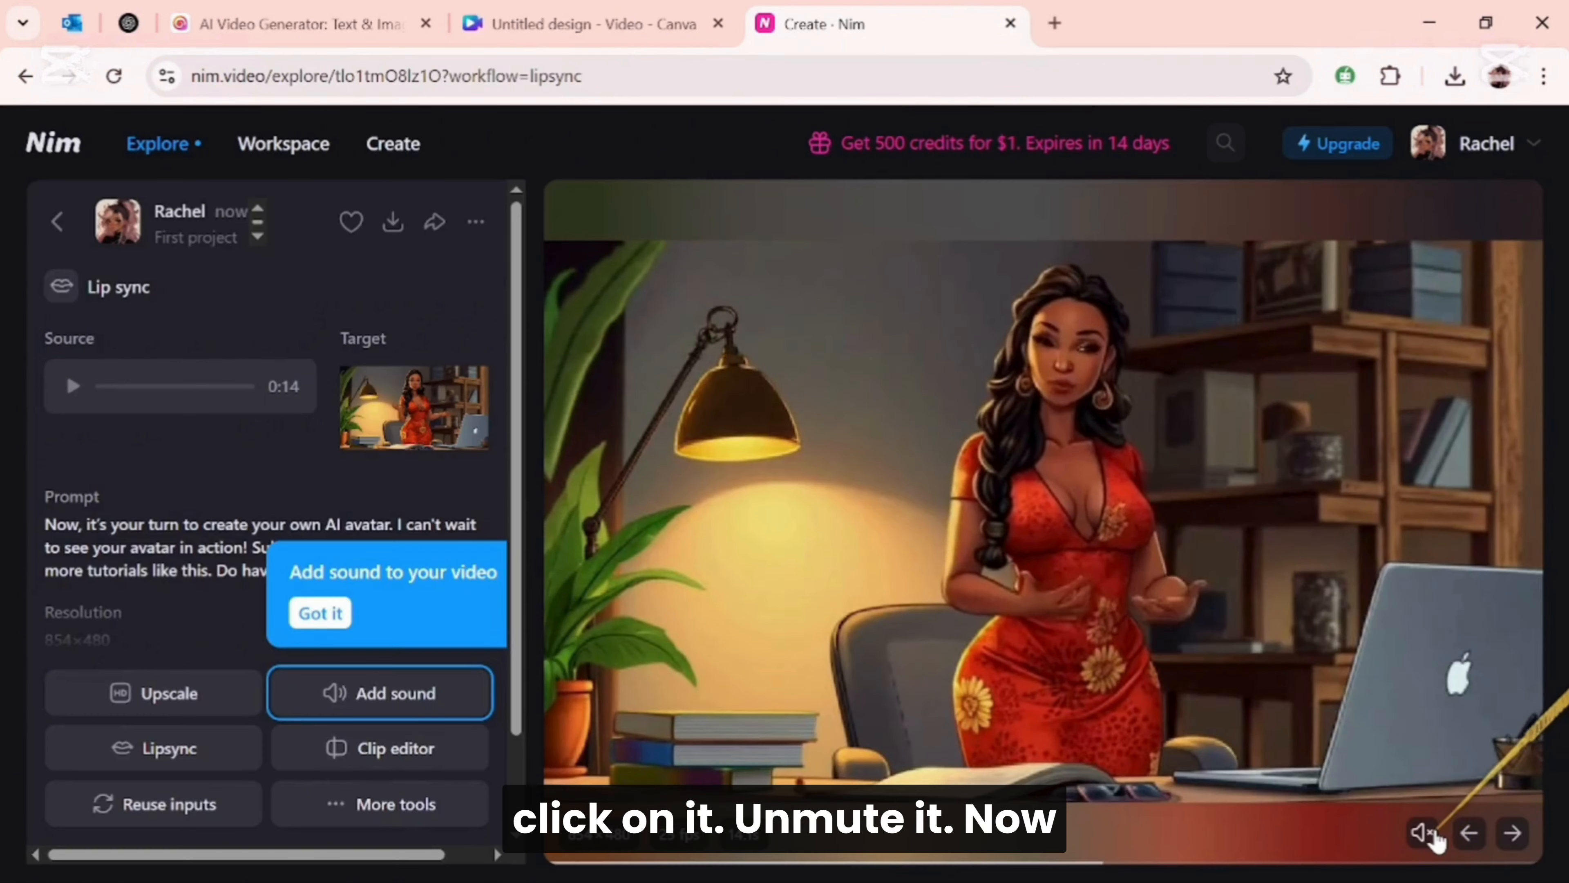